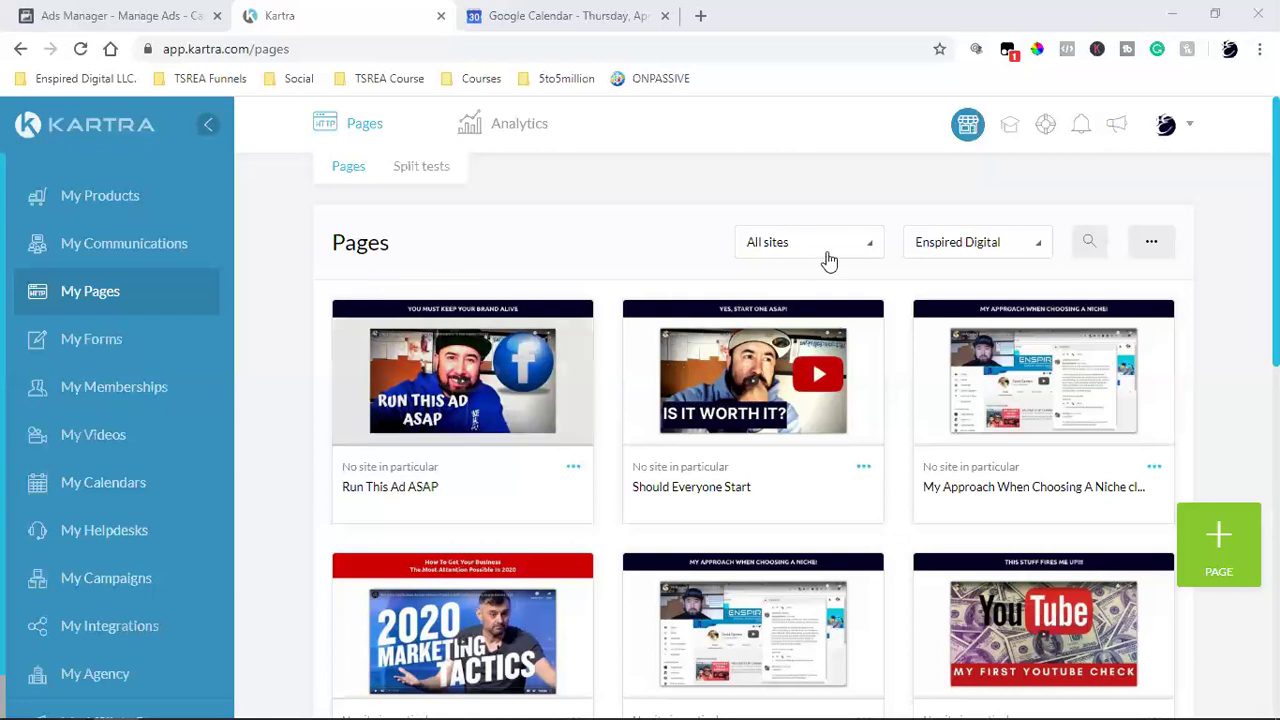
# Filter the pages to the FB Ads 4 Beginners category and copy the direct page link of Facebook Video Views clone.
pyautogui.click(1003, 250)
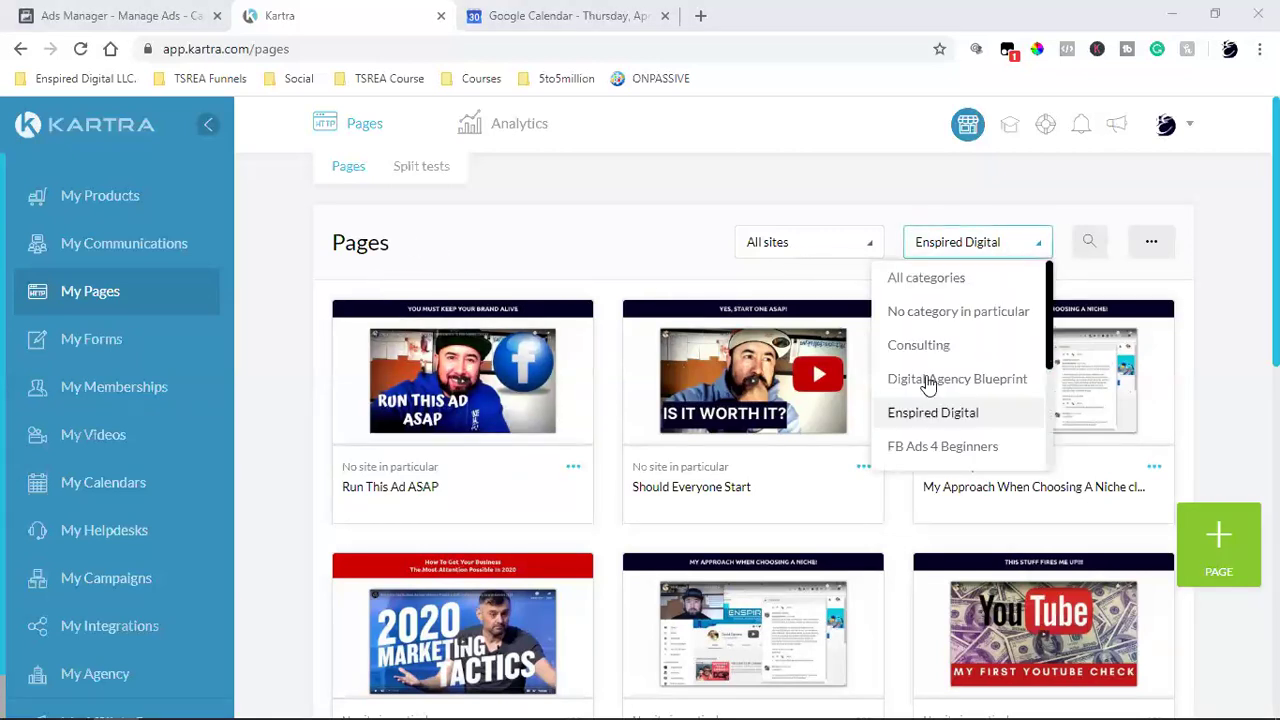
pyautogui.click(971, 448)
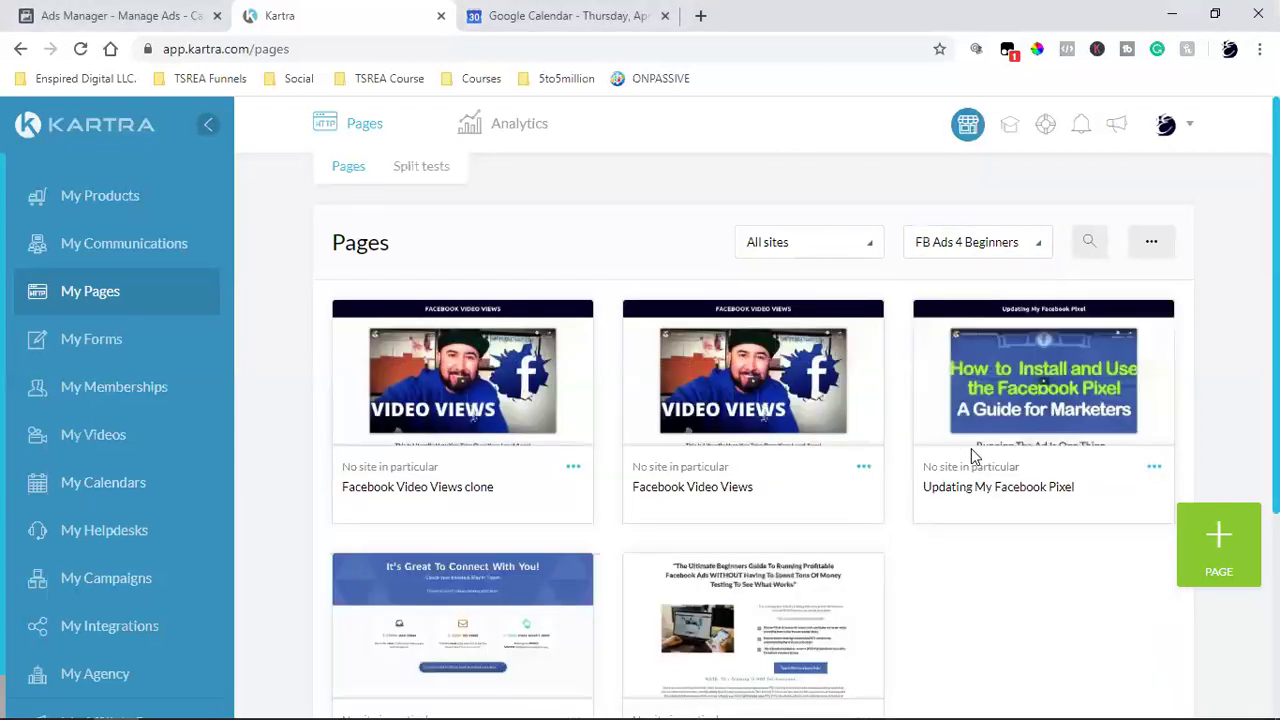
pyautogui.moveTo(953, 312)
pyautogui.click(573, 468)
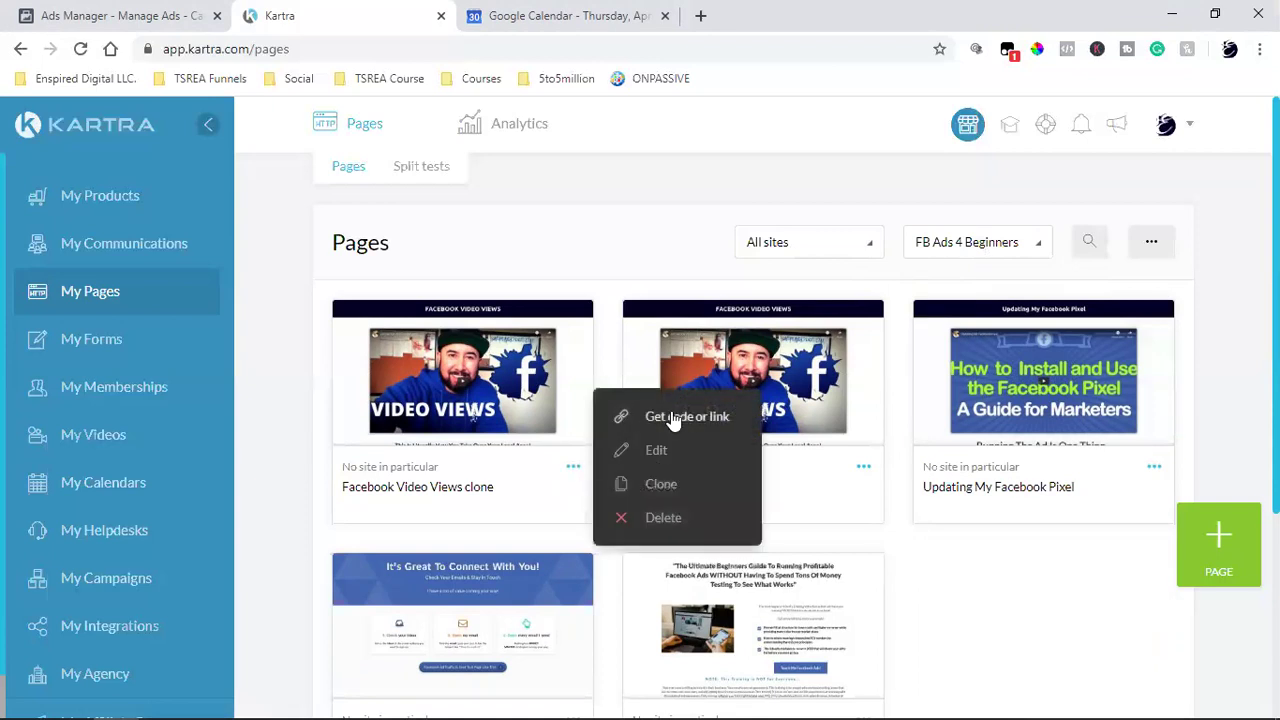
pyautogui.click(674, 501)
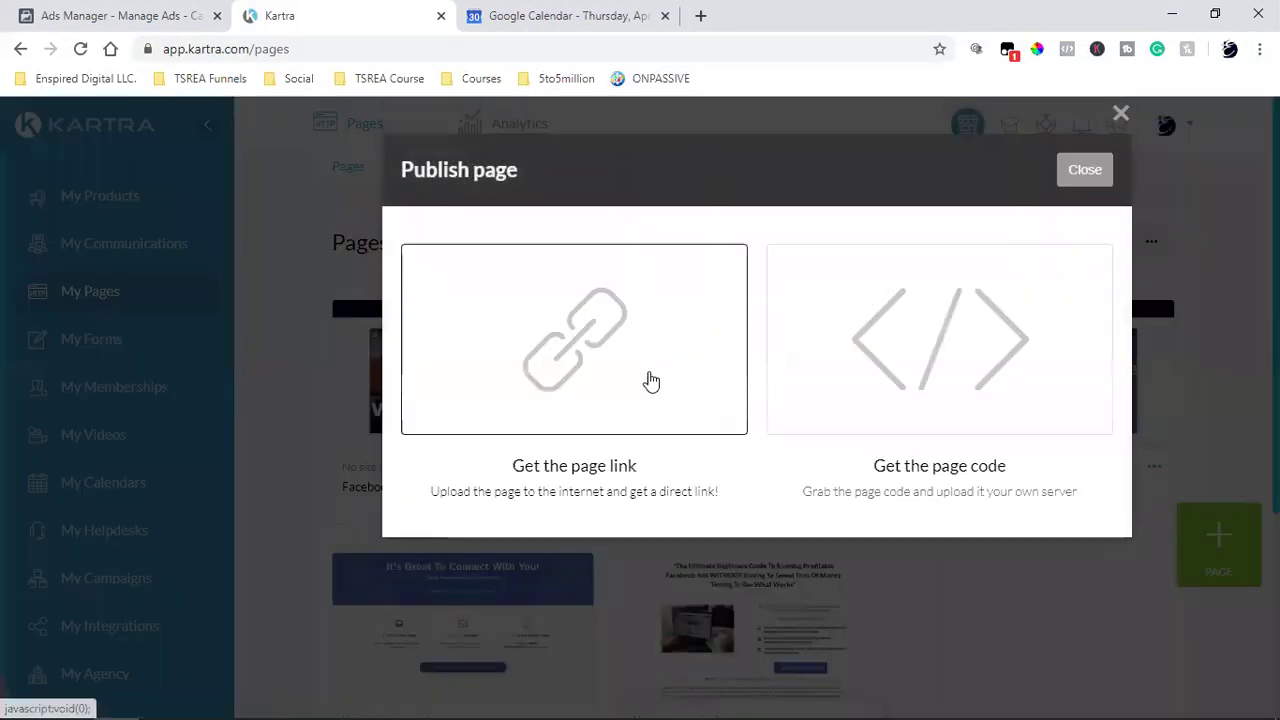
pyautogui.click(563, 365)
pyautogui.tripleClick(516, 598)
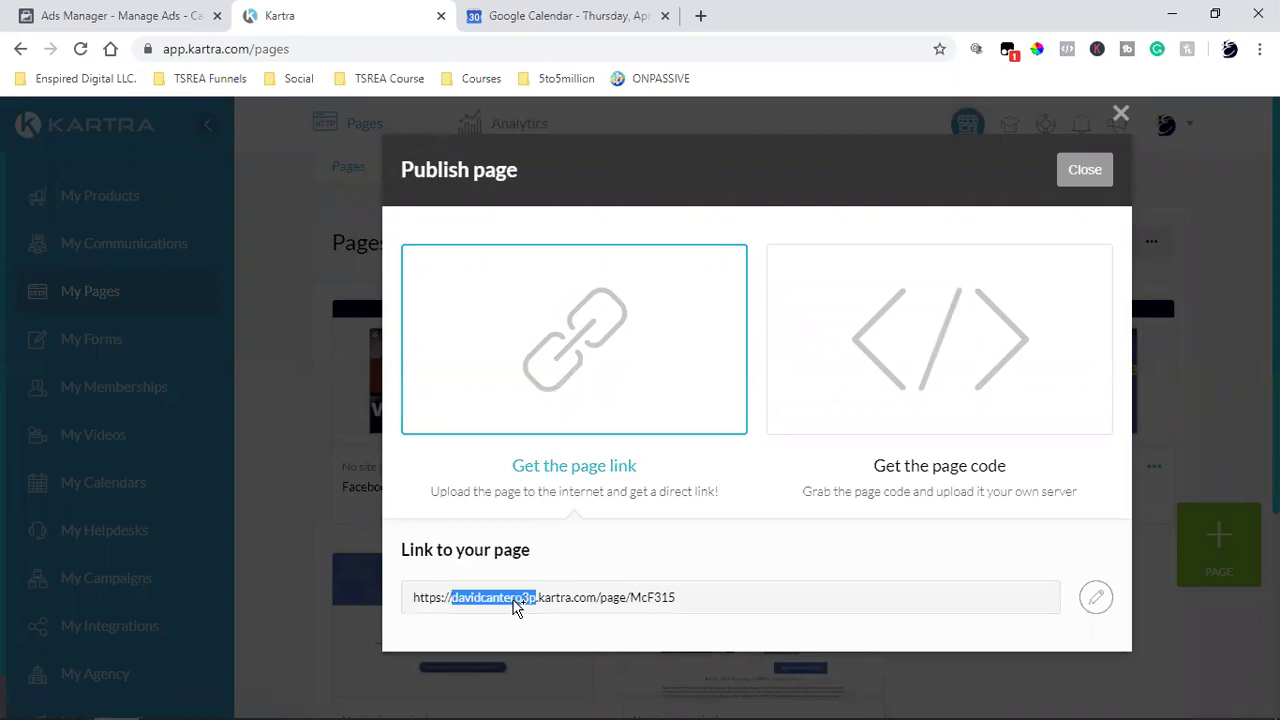
pyautogui.rightClick(514, 600)
pyautogui.click(553, 480)
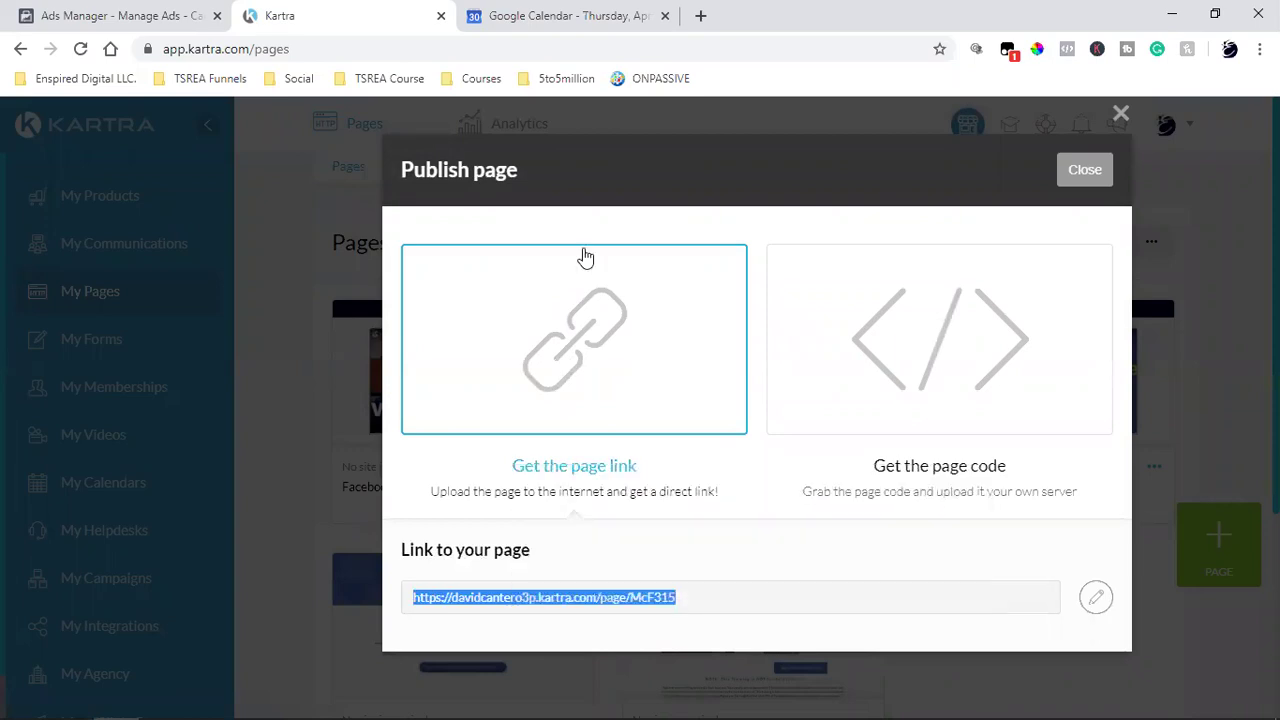
# Open the copied page link in a new browser tab, and close the Publish page dialog in Kartra.
pyautogui.click(700, 15)
pyautogui.hotkey('ctrl', 'v')
pyautogui.press('Return')
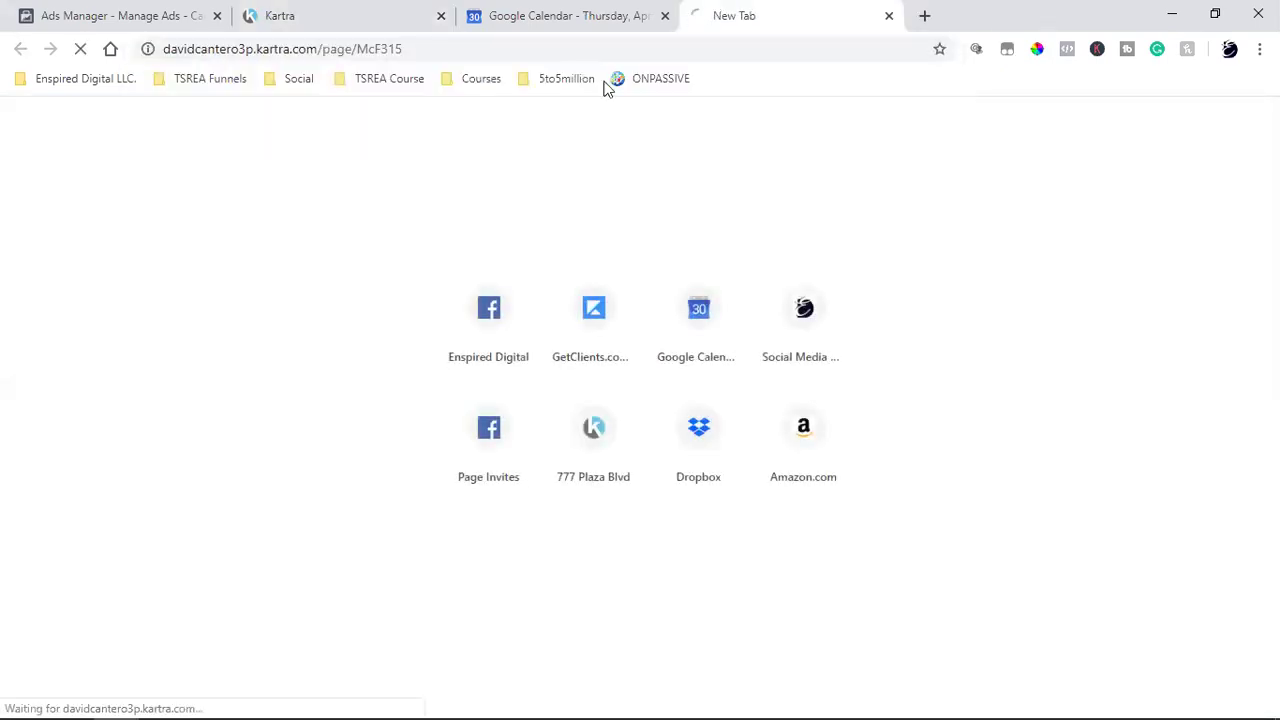
pyautogui.click(285, 10)
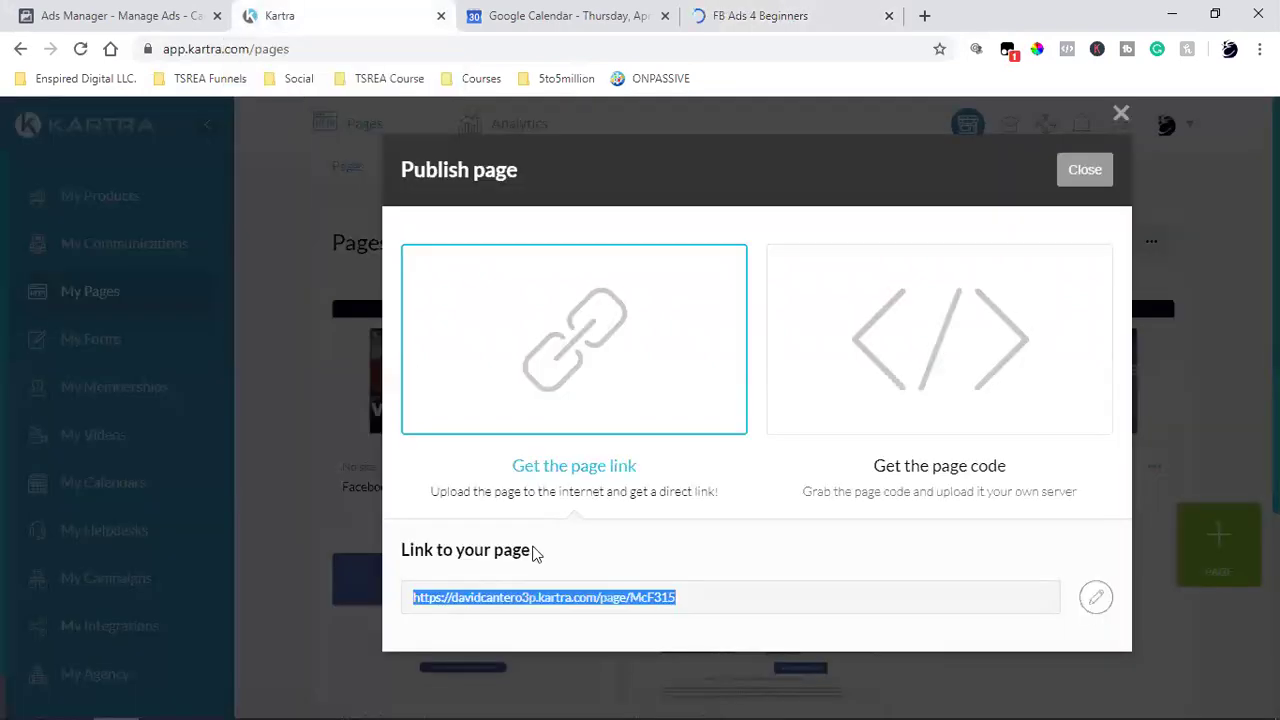
pyautogui.click(1083, 158)
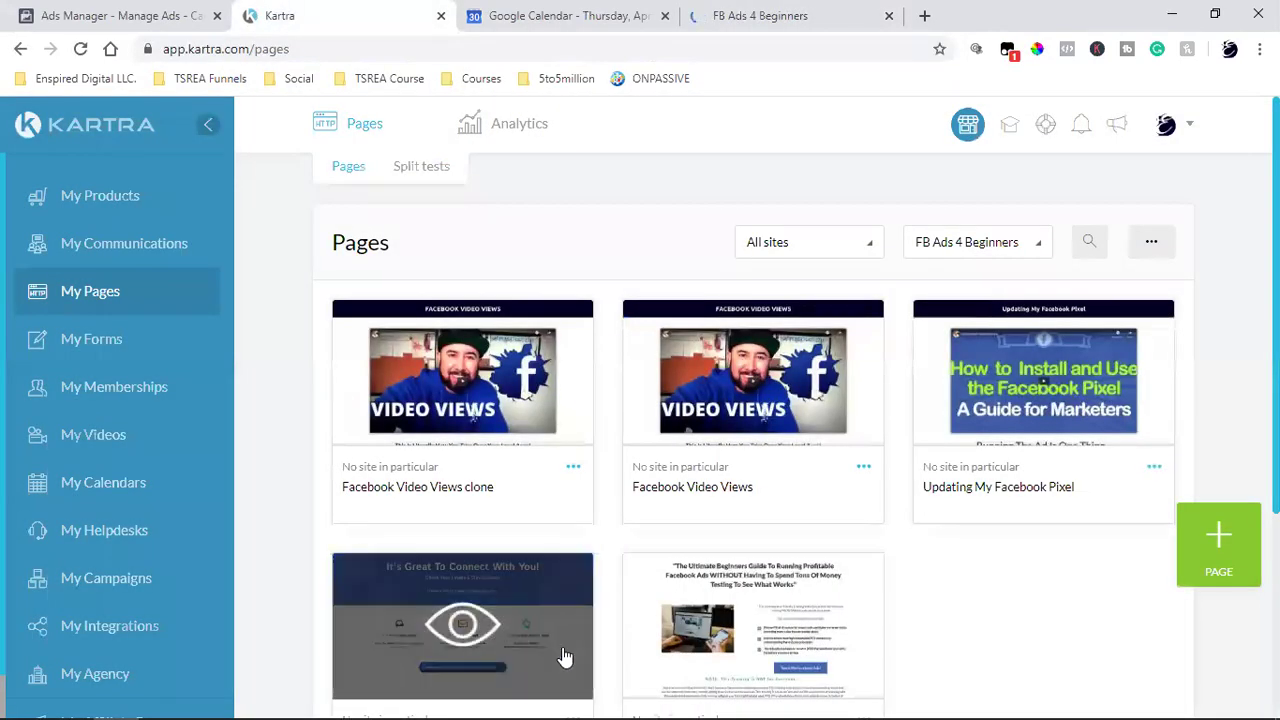
# Get the direct page link of the FB Ads 4 Beginners Thank You page and copy it.
pyautogui.scroll(-1, 603, 543)
pyautogui.scroll(-2, 603, 543)
pyautogui.click(572, 533)
pyautogui.click(679, 484)
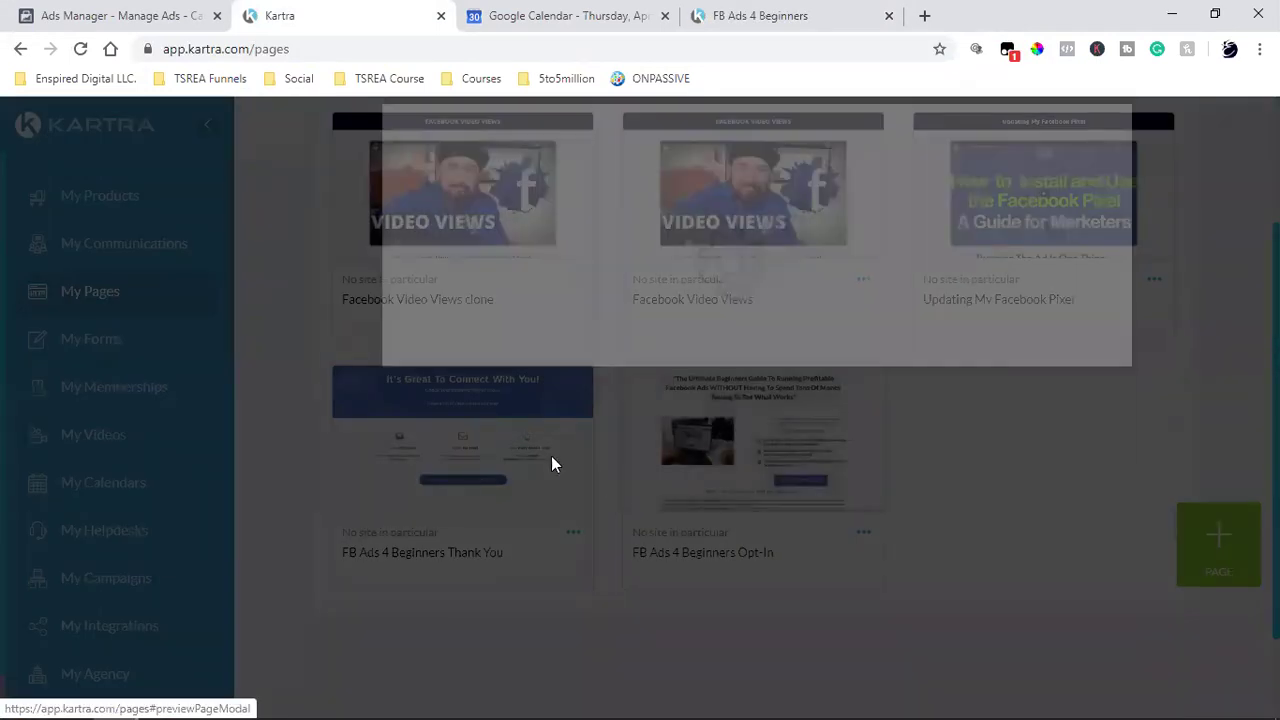
pyautogui.click(527, 402)
pyautogui.tripleClick(519, 597)
pyautogui.rightClick(518, 592)
pyautogui.click(566, 474)
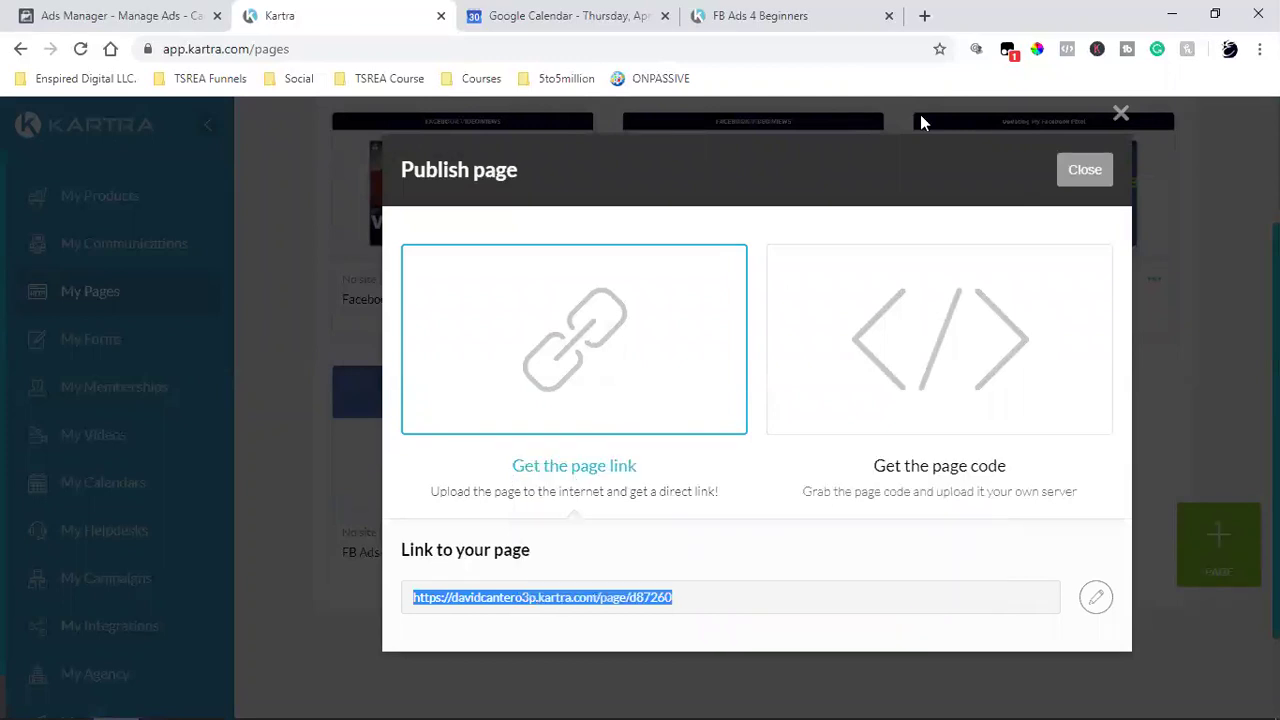
# Load the copied Thank You page link in a new browser tab to view the live page.
pyautogui.click(924, 15)
pyautogui.hotkey('ctrl', 'v')
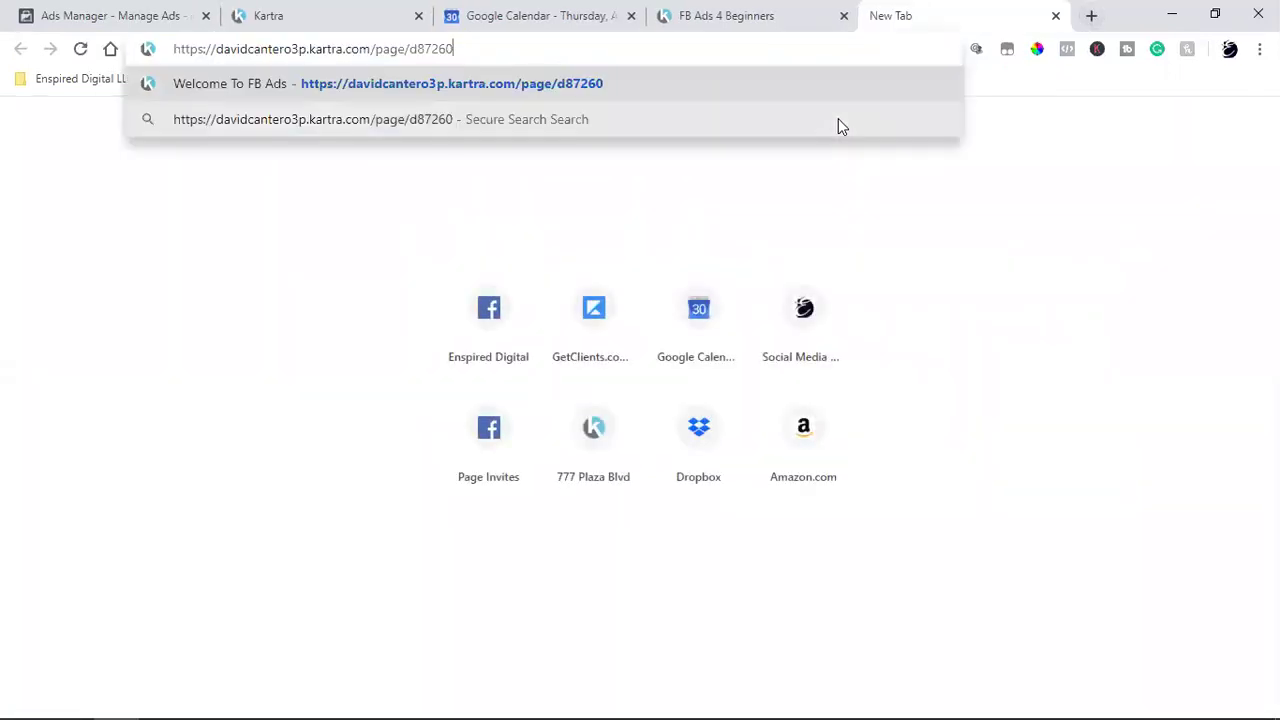
pyautogui.press('Return')
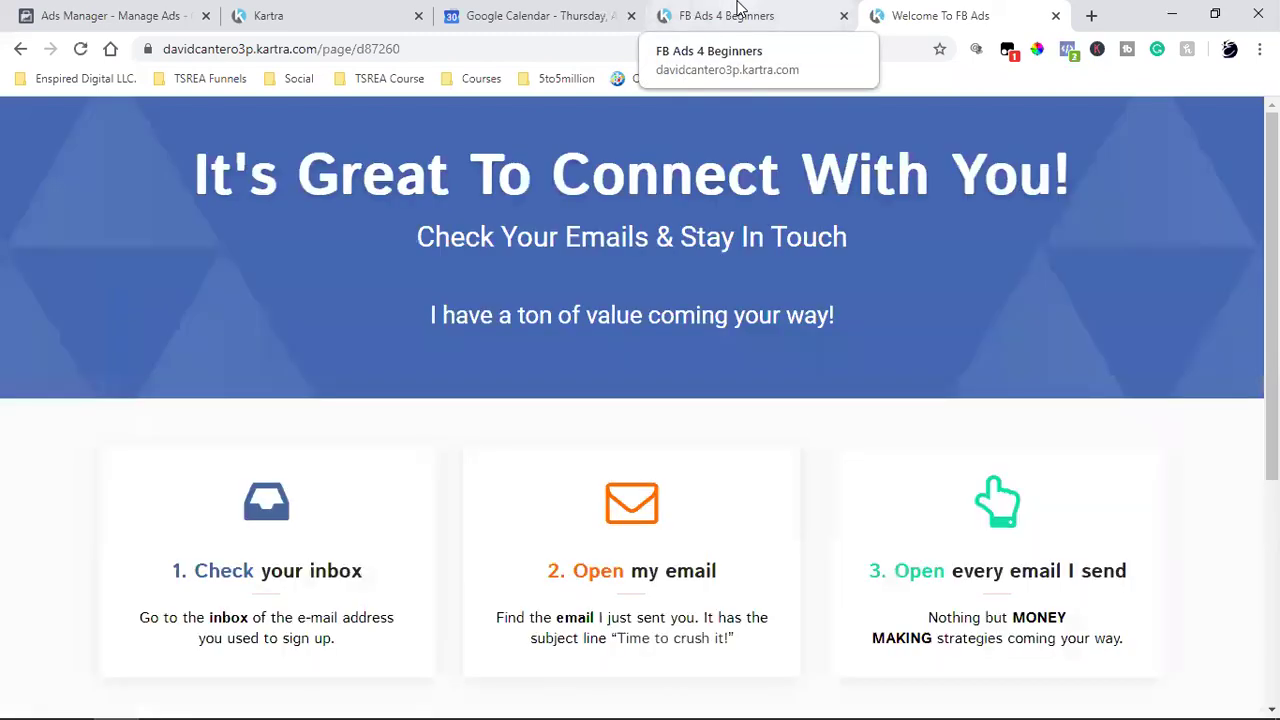
# Close the two previewed page tabs and dismiss the Publish page dialog in Kartra.
pyautogui.click(557, 12)
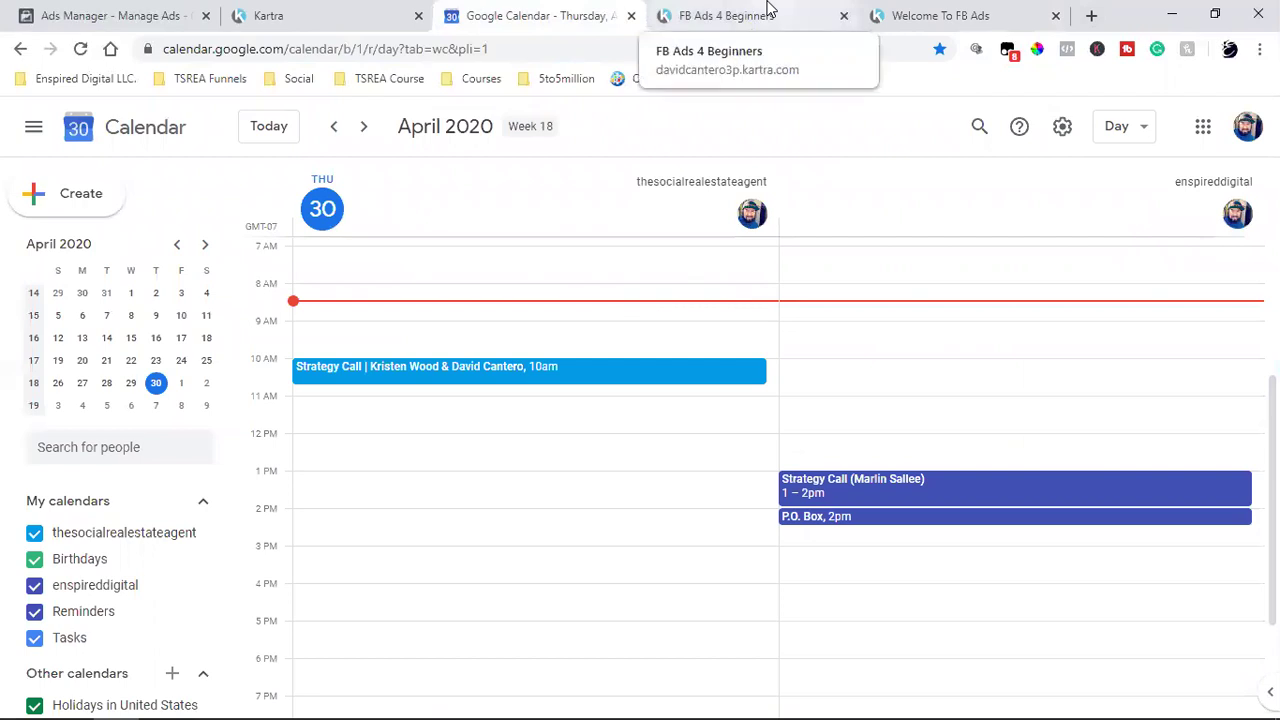
pyautogui.click(843, 15)
pyautogui.click(844, 16)
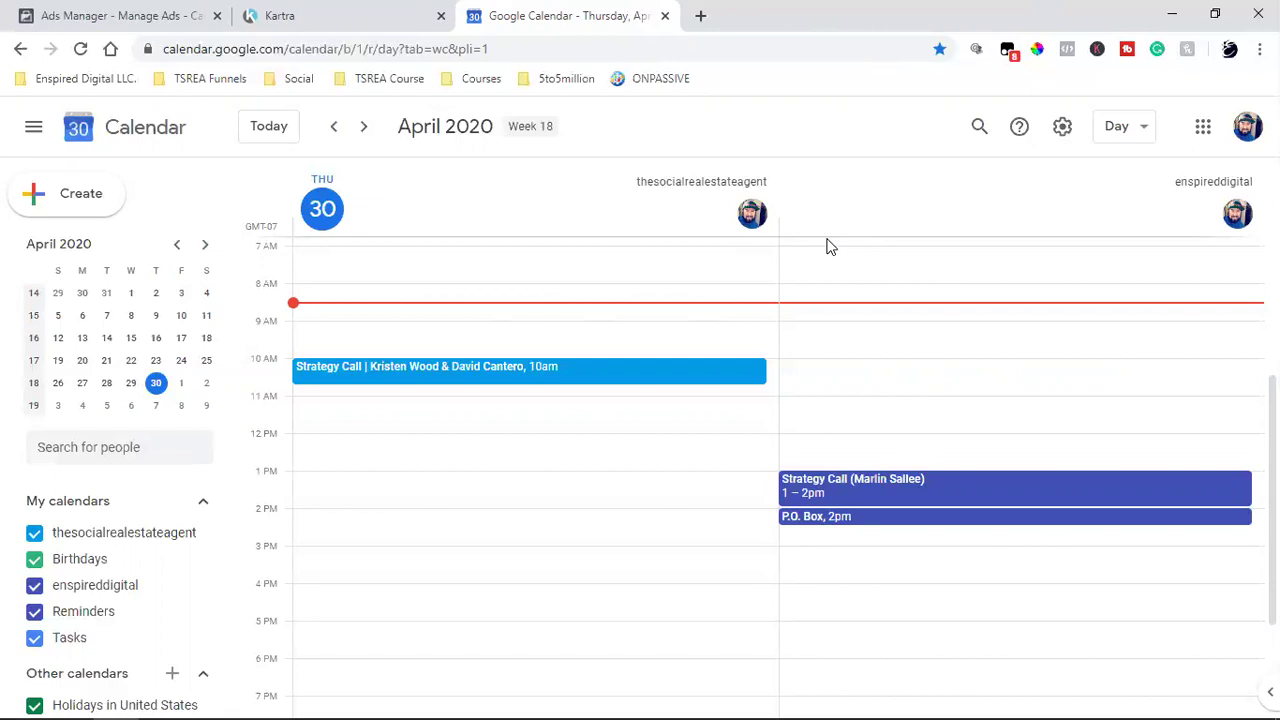
pyautogui.click(340, 15)
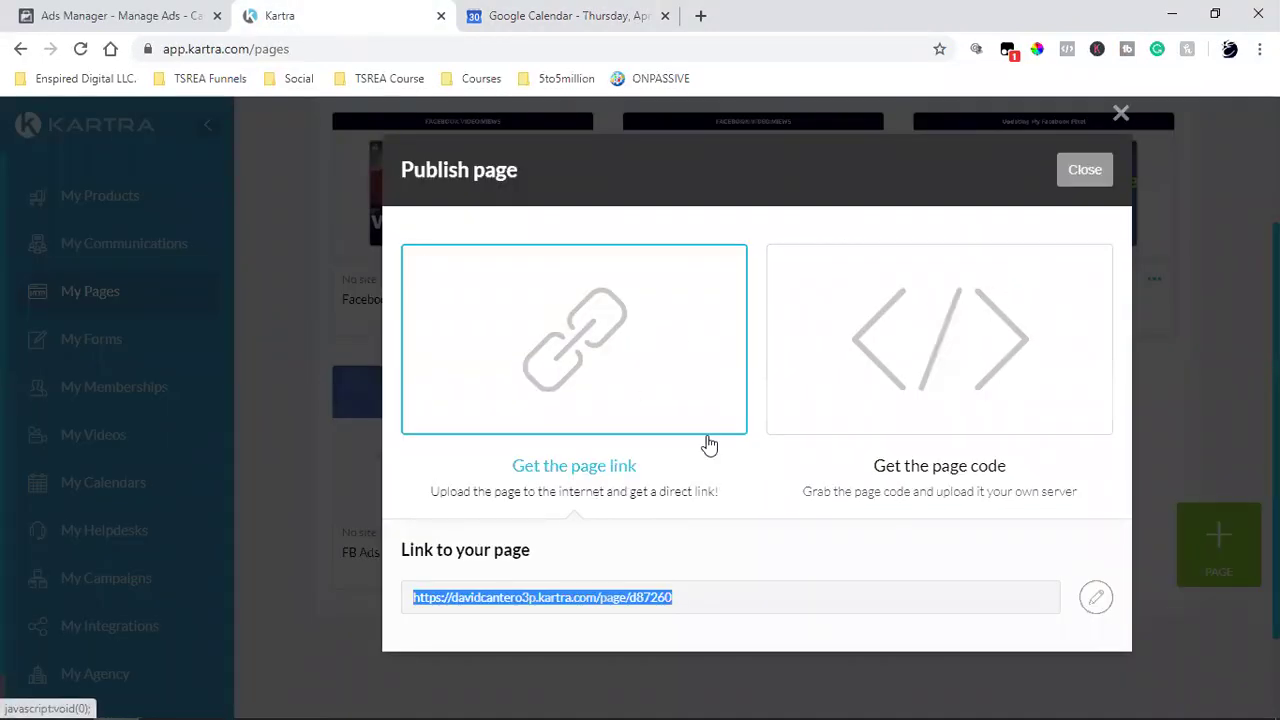
pyautogui.click(1064, 176)
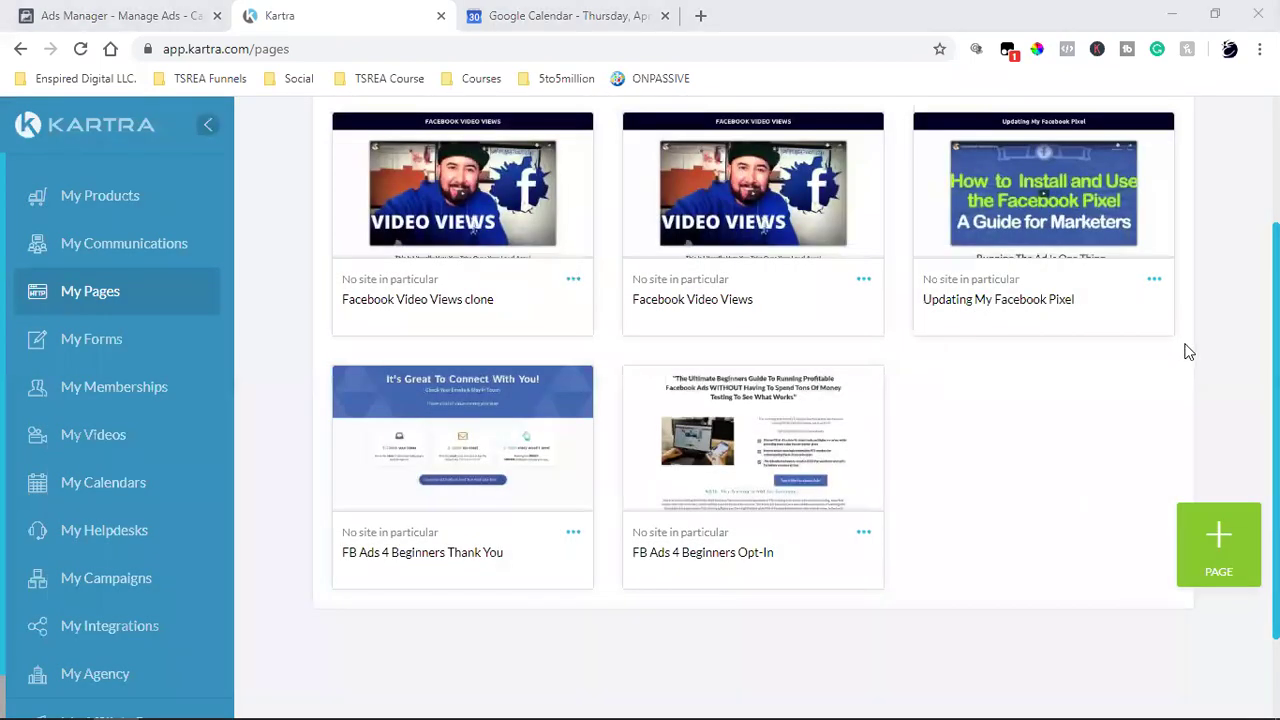
# Look through the page categories and filter the pages to Stop Clicking Invite.
pyautogui.scroll(3, 1060, 420)
pyautogui.click(1004, 243)
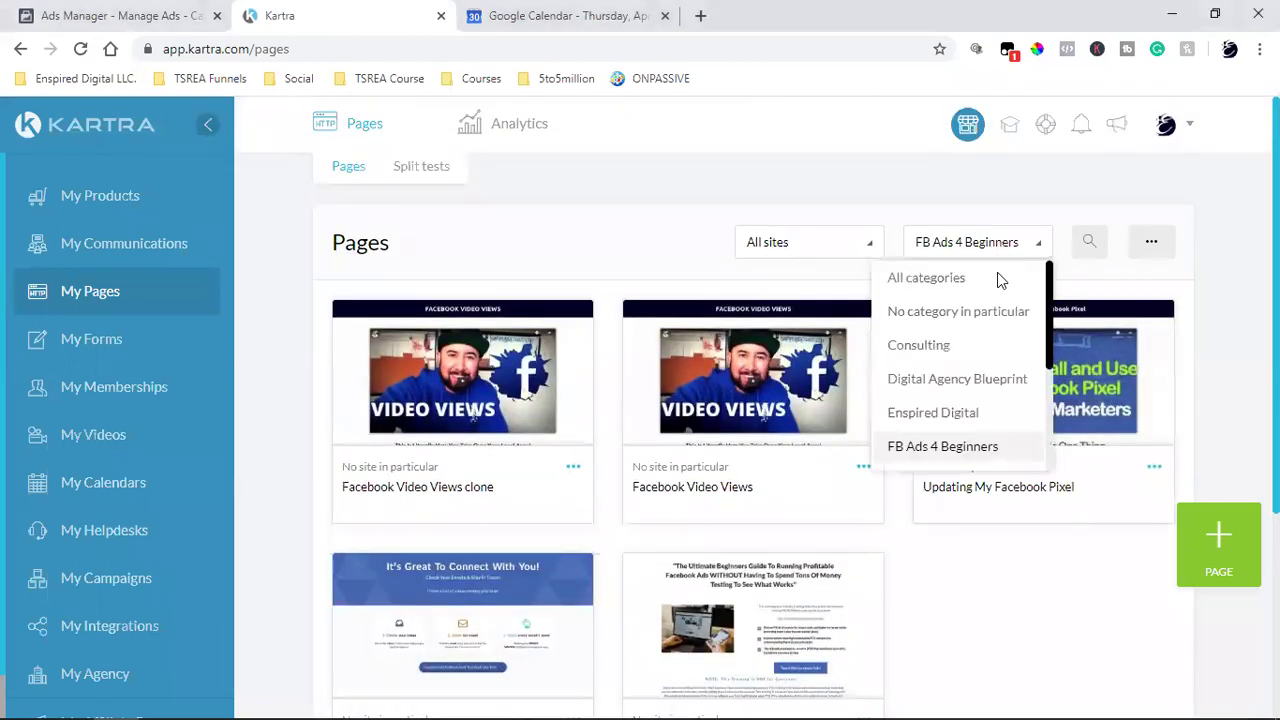
pyautogui.scroll(-5, 977, 400)
pyautogui.scroll(5, 963, 351)
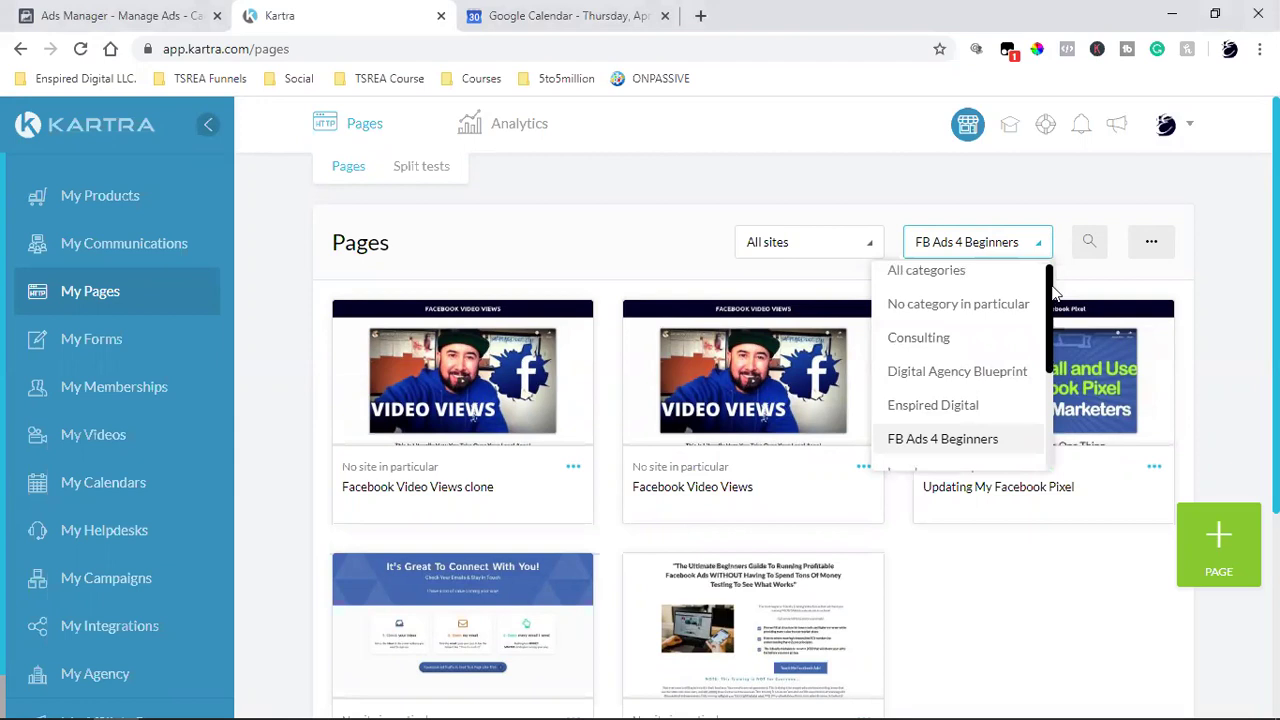
pyautogui.moveTo(1054, 290); pyautogui.dragTo(1050, 355)
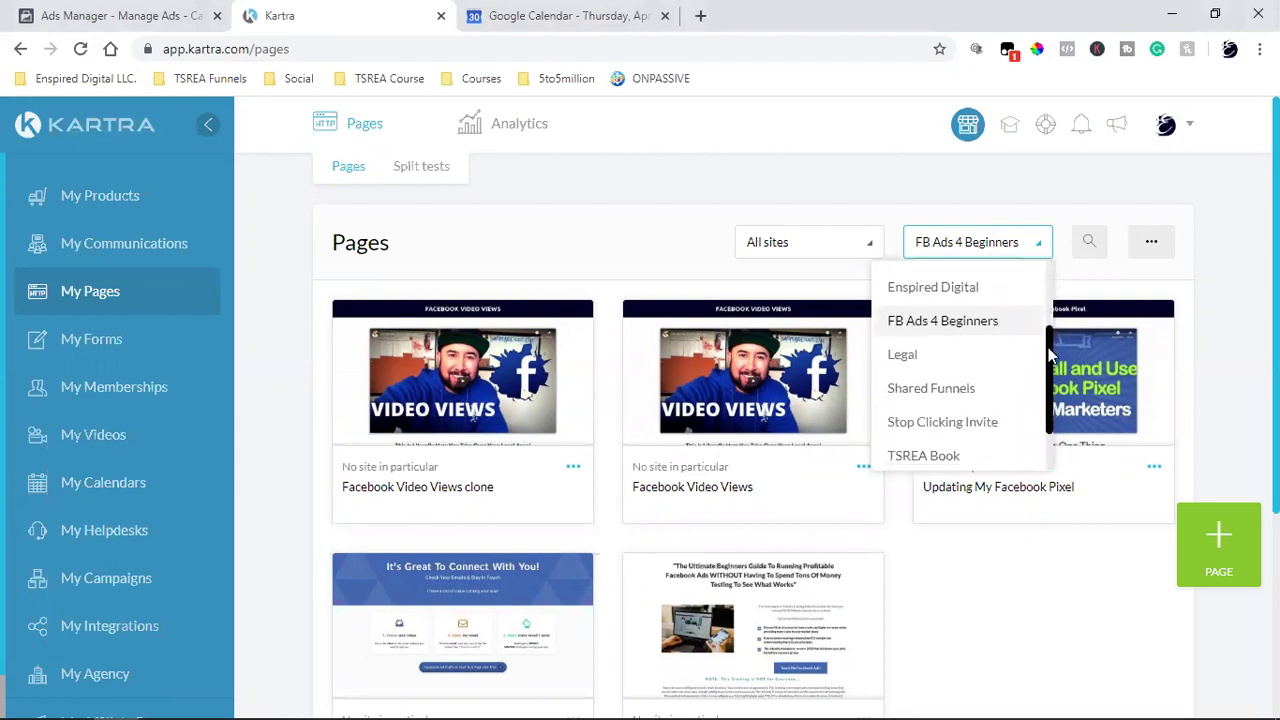
pyautogui.scroll(-2, 905, 345)
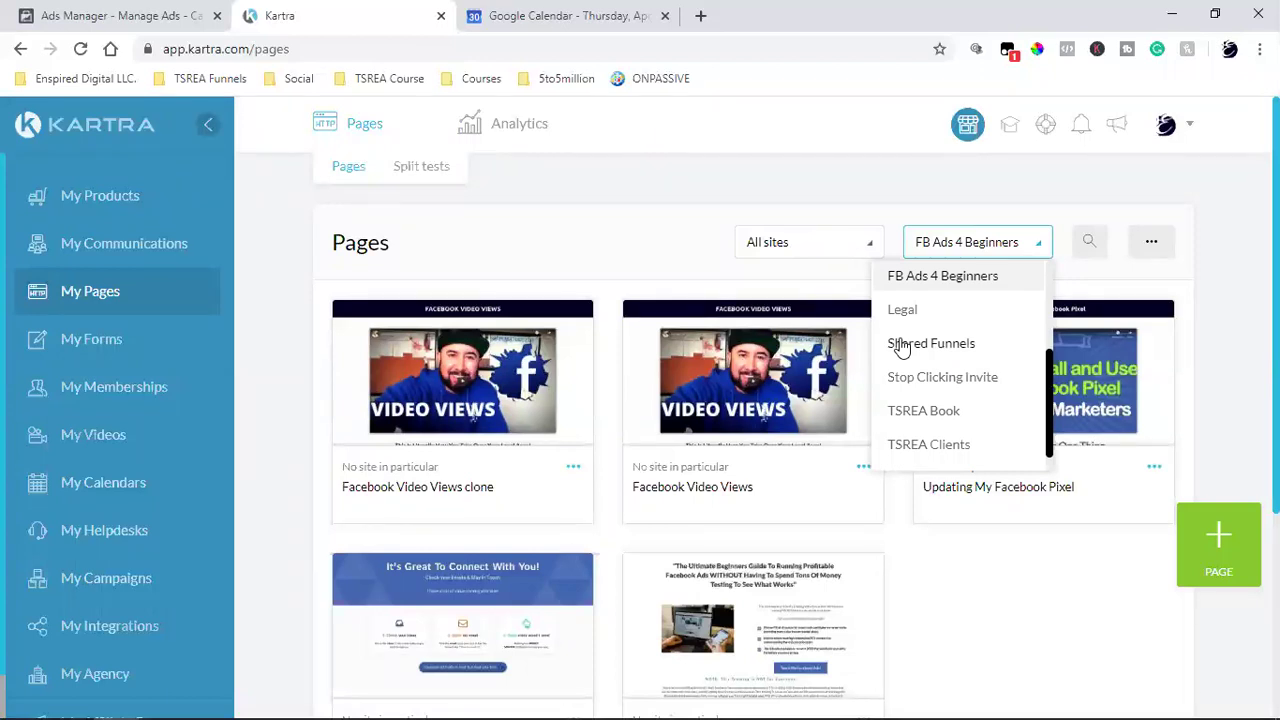
pyautogui.click(924, 386)
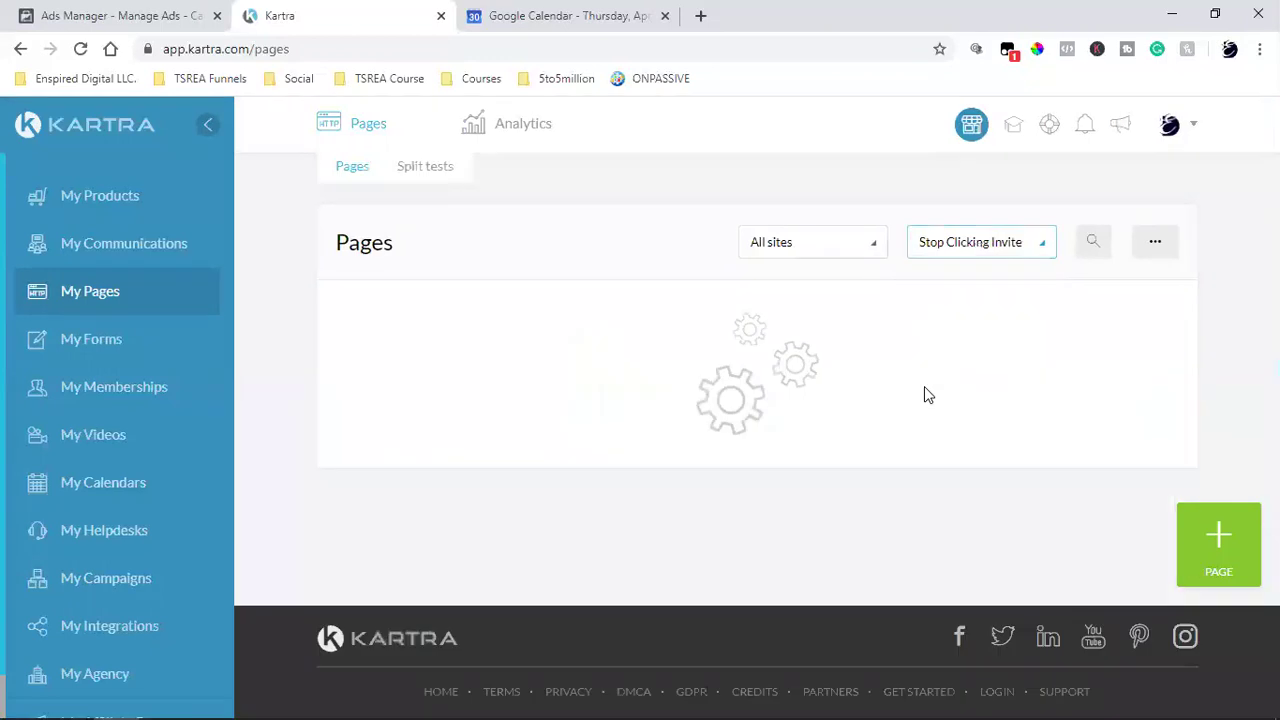
# Filter the pages to the TSREA Book category and look through all of its pages.
pyautogui.click(952, 258)
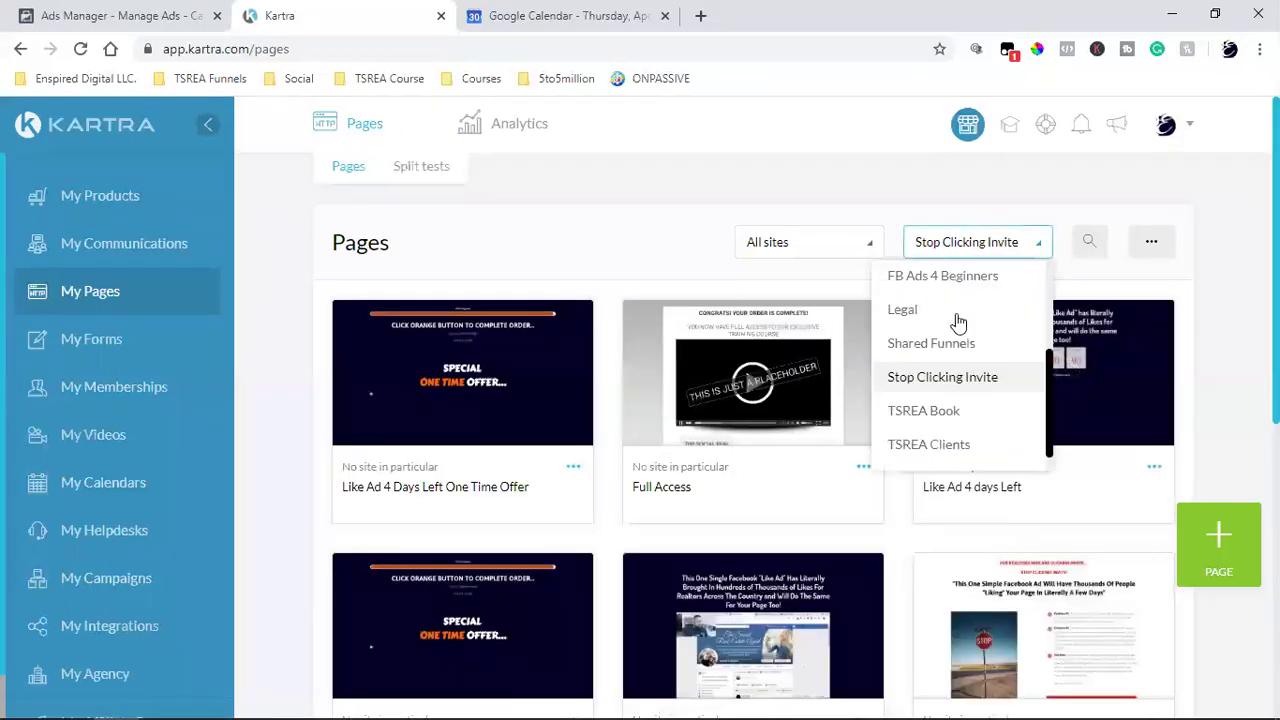
pyautogui.scroll(-1, 955, 370)
pyautogui.click(955, 400)
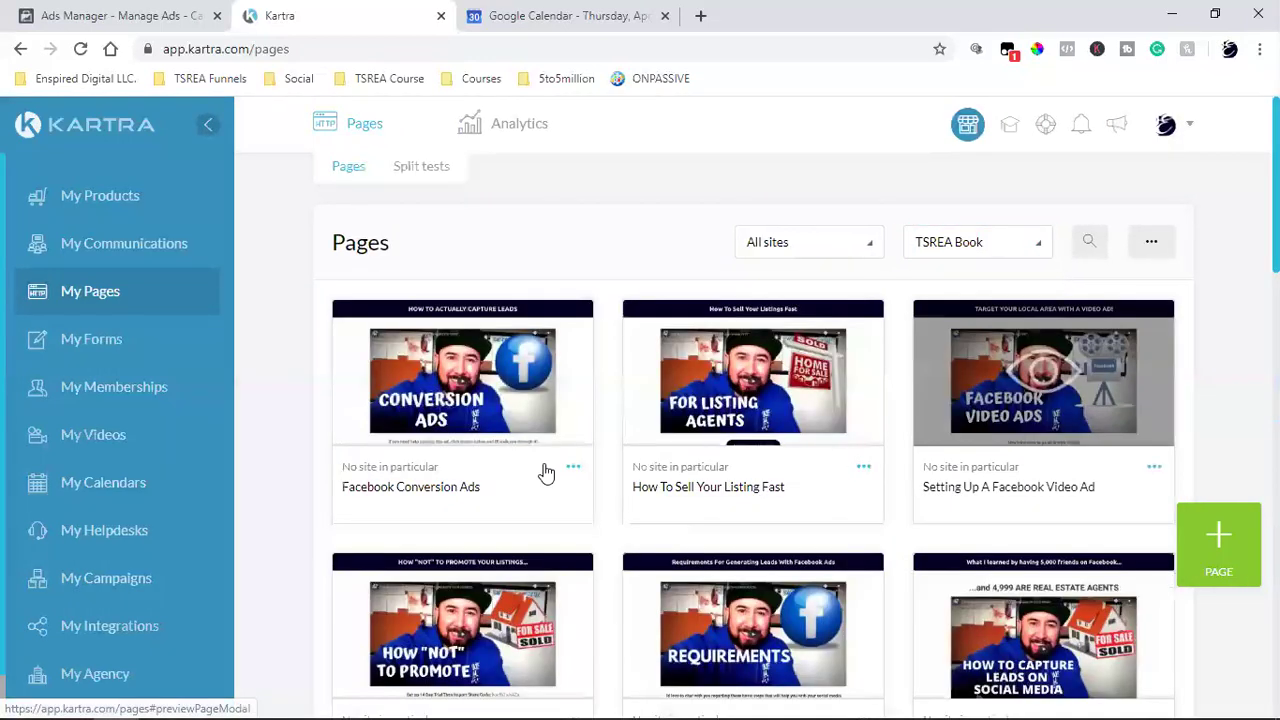
pyautogui.scroll(-8, 292, 480)
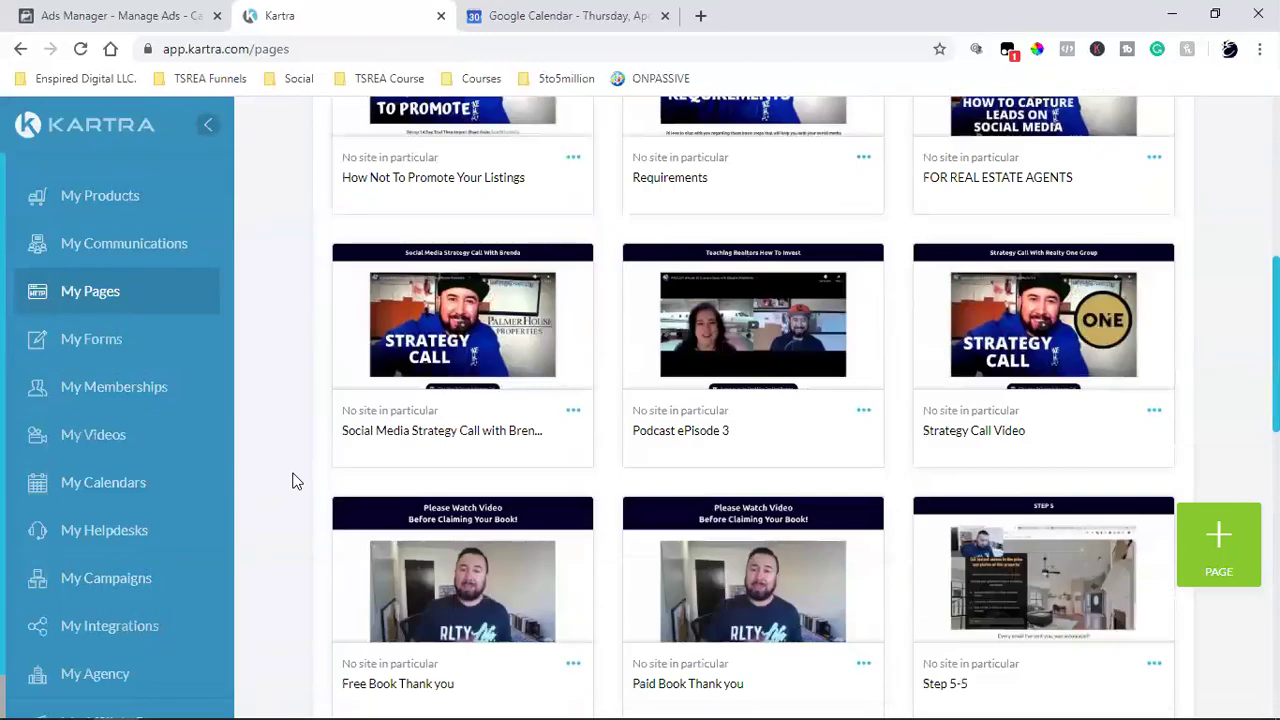
pyautogui.scroll(-4, 292, 480)
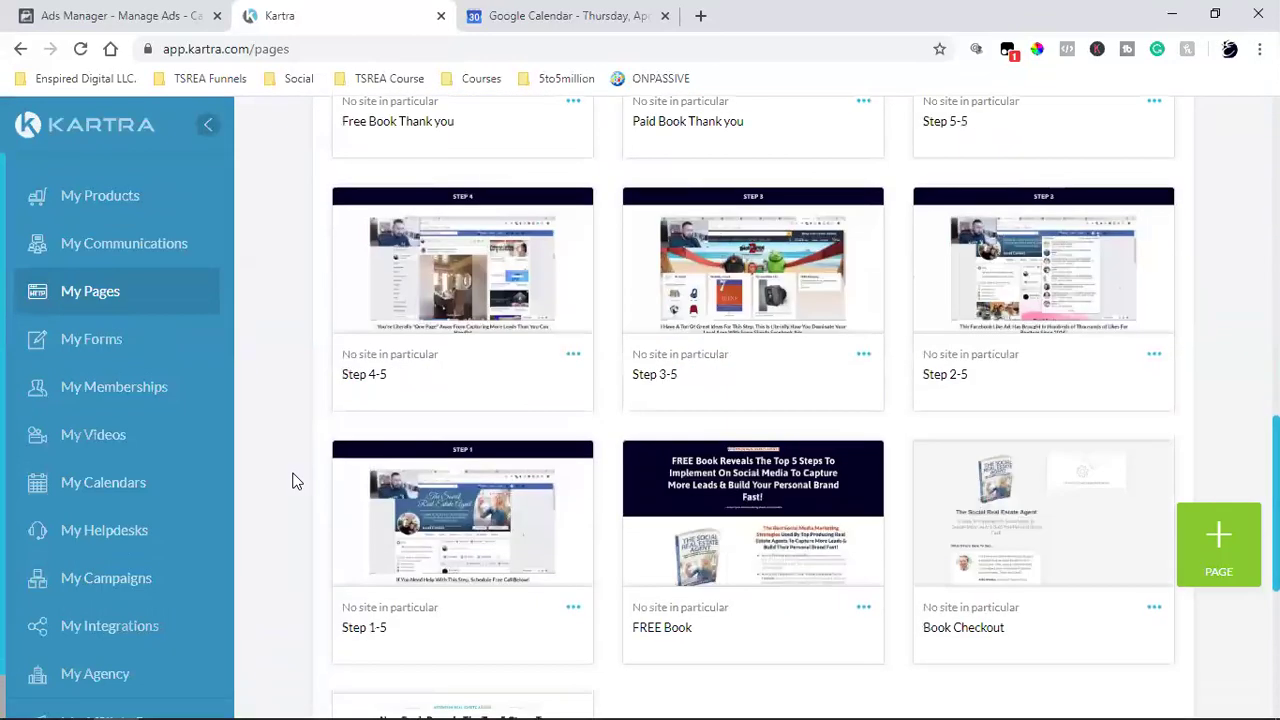
pyautogui.scroll(-2, 292, 480)
pyautogui.scroll(15, 889, 580)
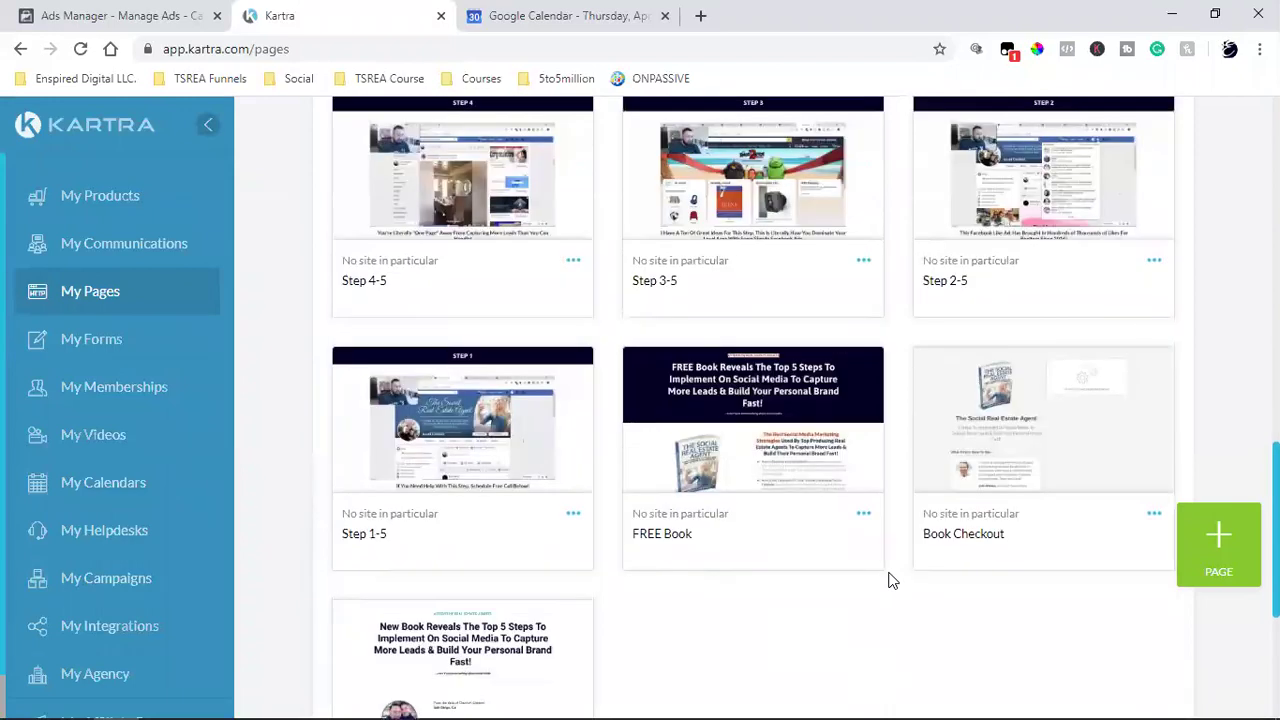
# Filter the pages to the TSREA Clients category and look through its step pages.
pyautogui.click(970, 244)
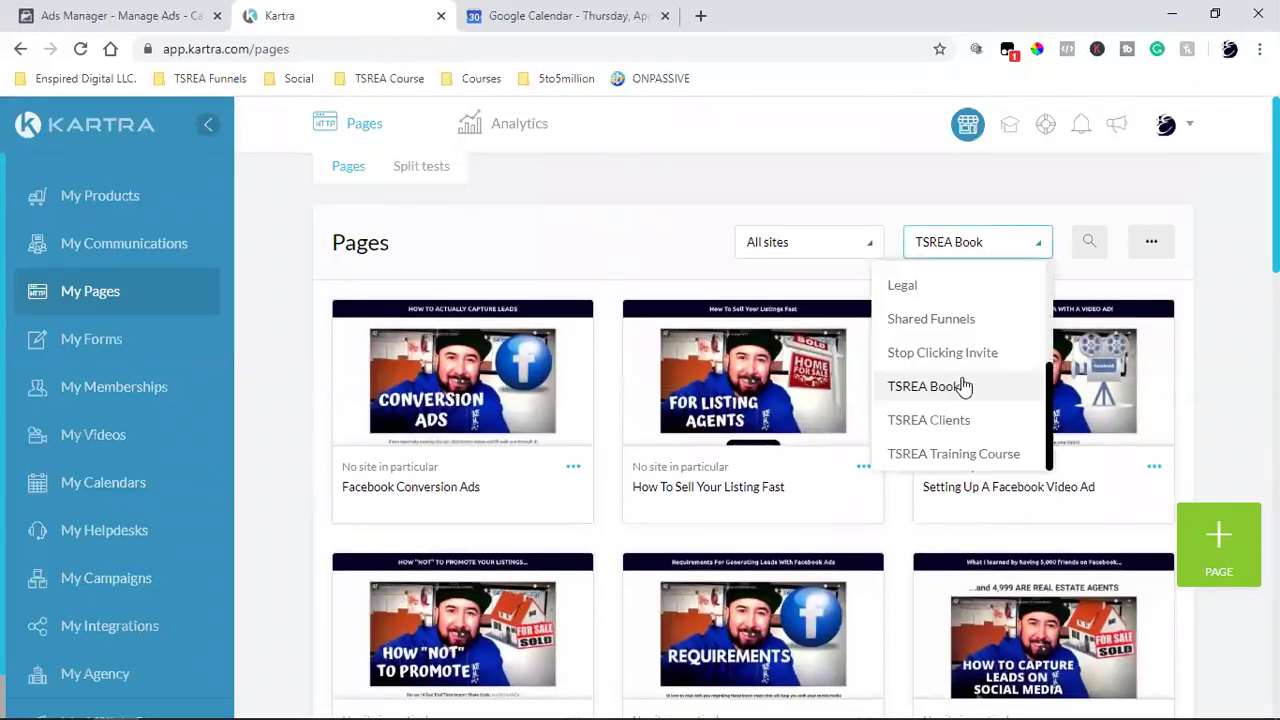
pyautogui.click(963, 421)
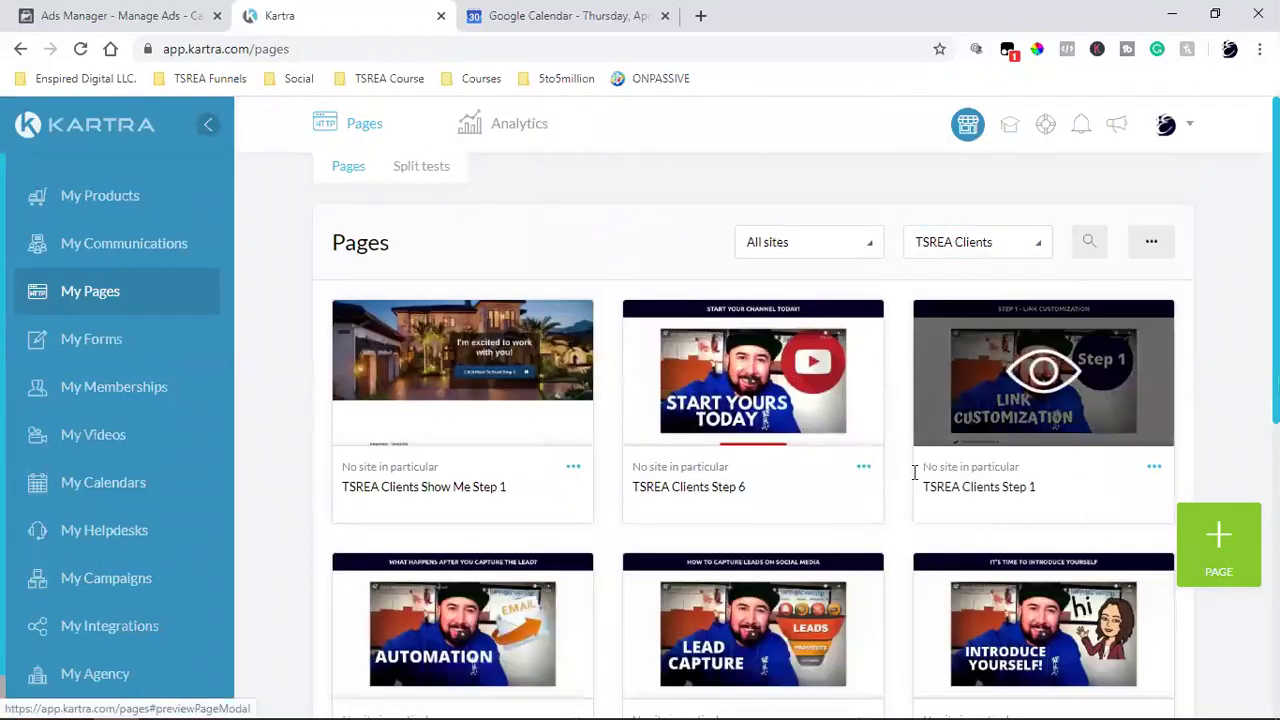
pyautogui.scroll(-2, 306, 490)
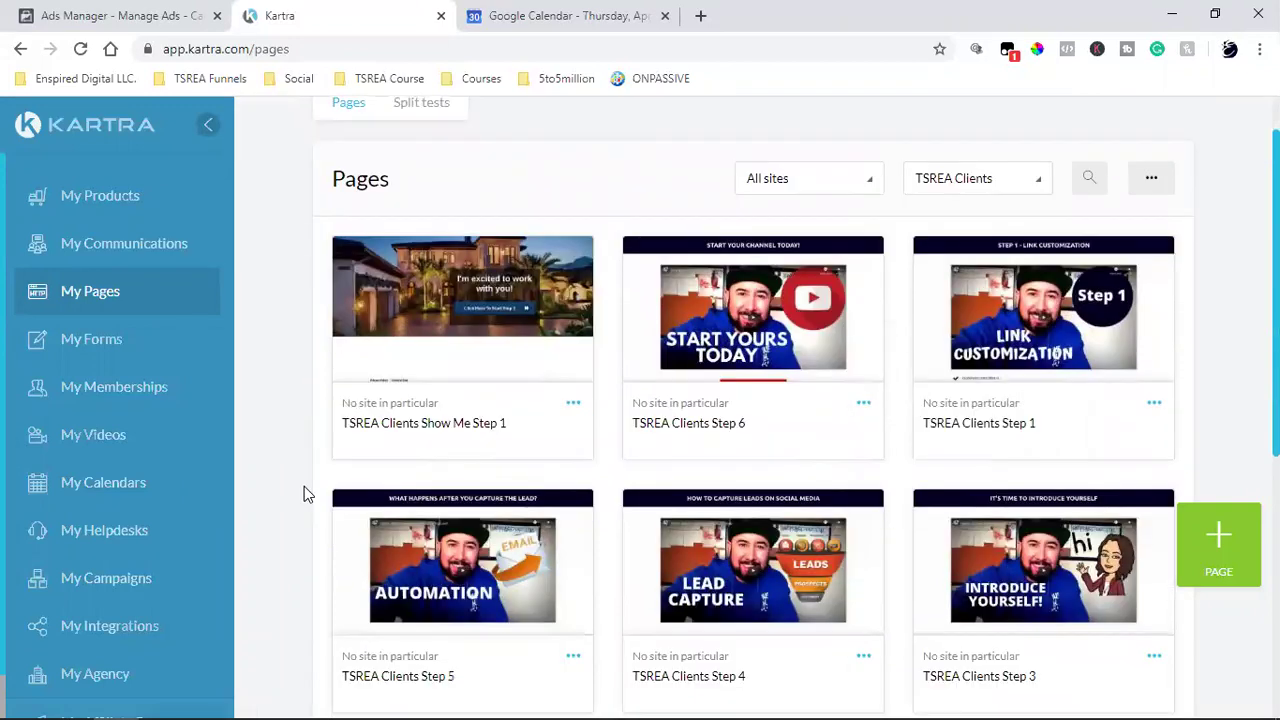
pyautogui.scroll(-2, 304, 486)
pyautogui.scroll(-2, 304, 486)
pyautogui.scroll(5, 304, 486)
pyautogui.scroll(2, 304, 486)
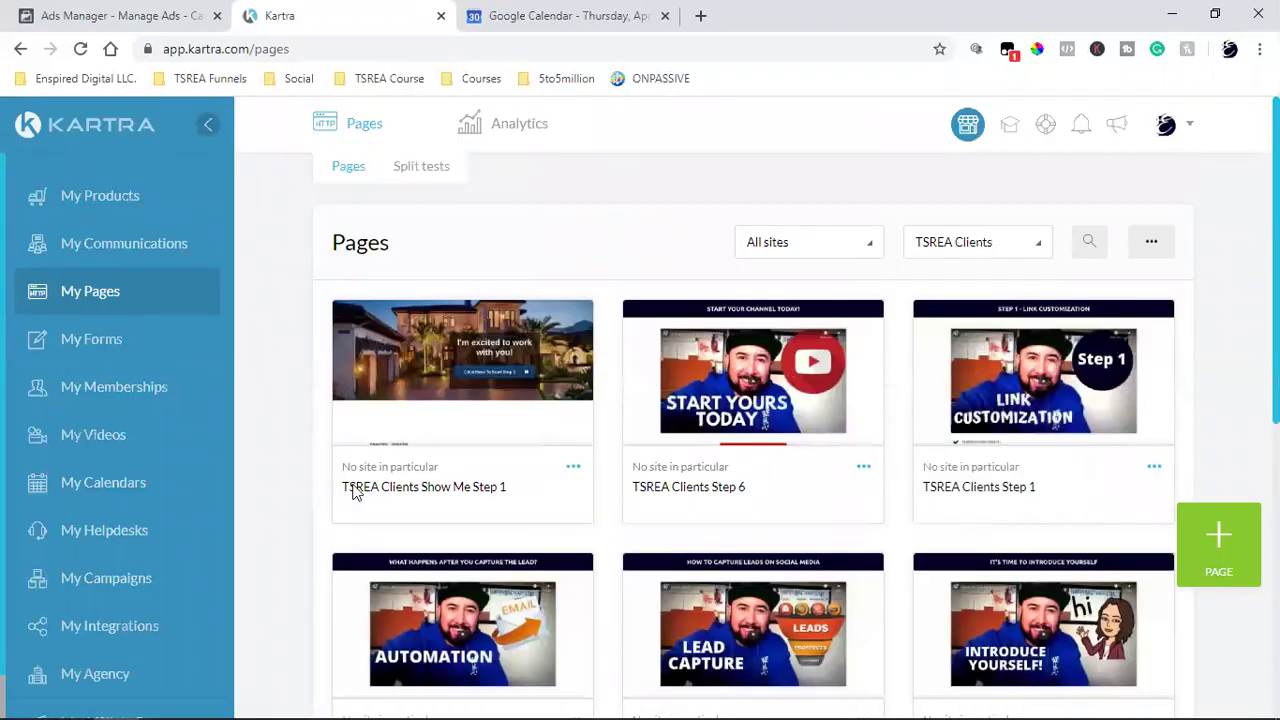
# Filter the pages to the TSREA Training Course category and look through all of its pages.
pyautogui.click(1020, 253)
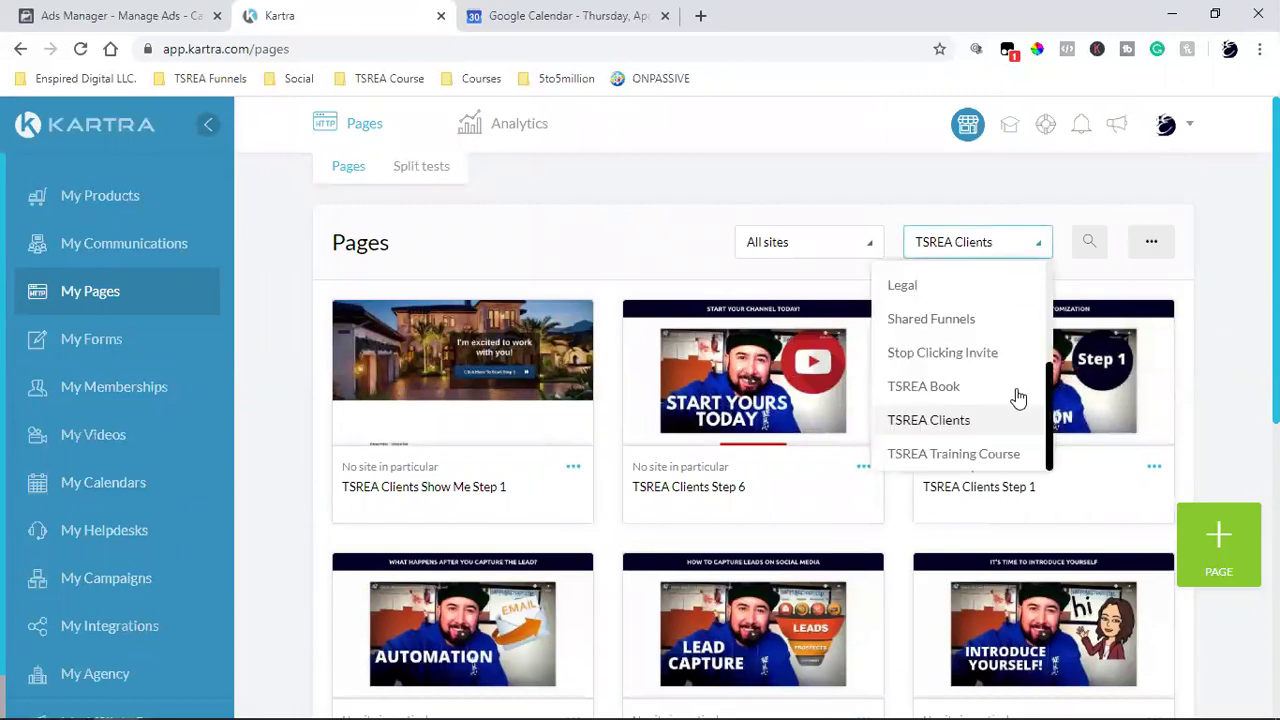
pyautogui.click(968, 452)
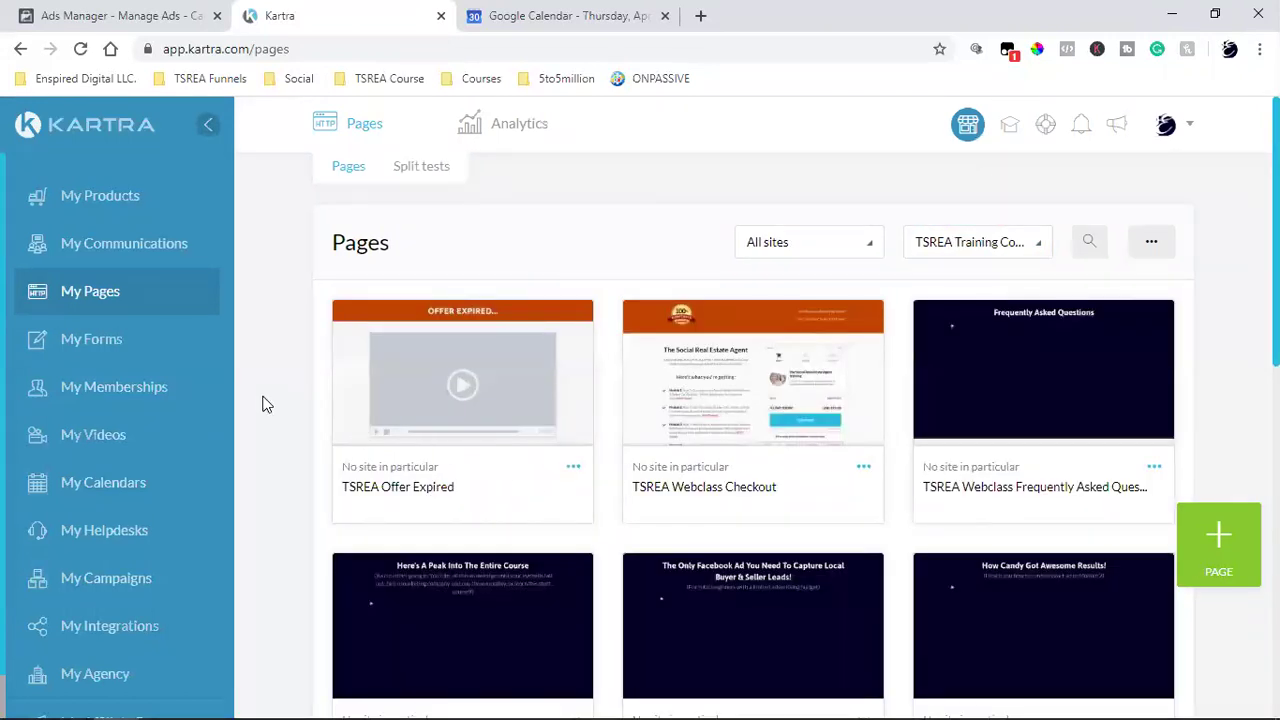
pyautogui.scroll(-2, 265, 404)
pyautogui.scroll(-7, 265, 404)
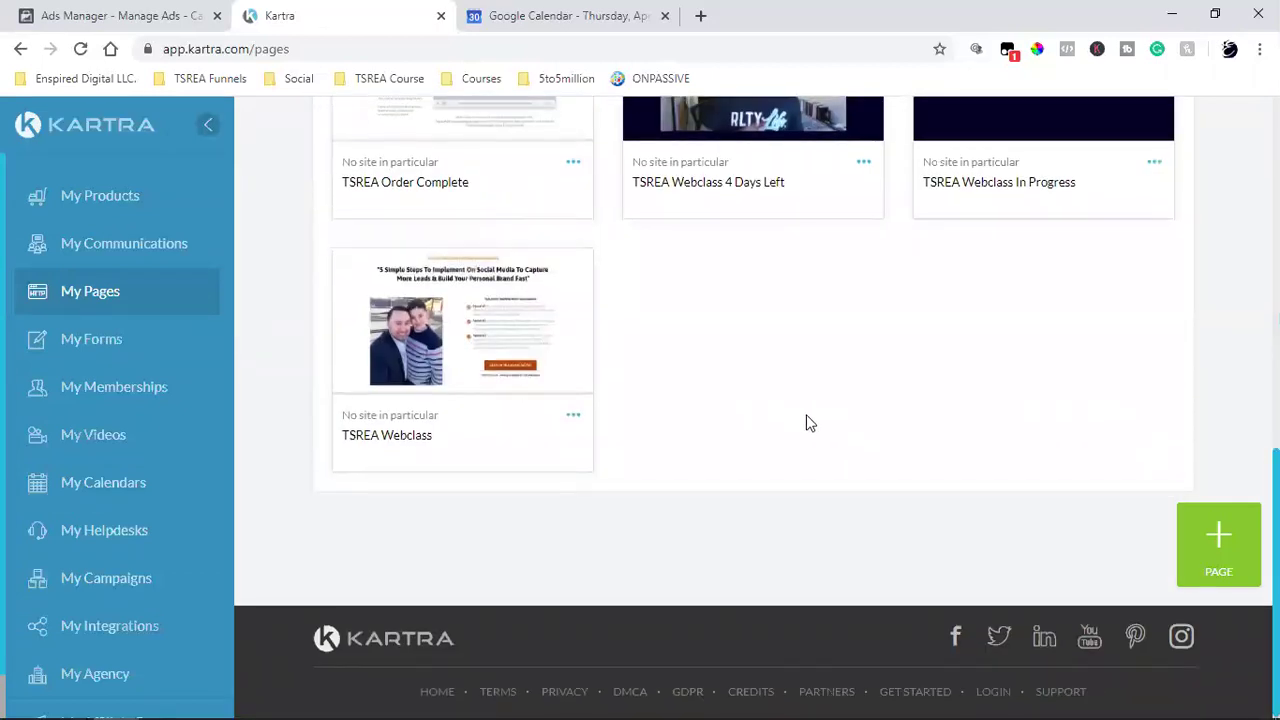
pyautogui.scroll(6, 928, 445)
pyautogui.scroll(3, 1006, 446)
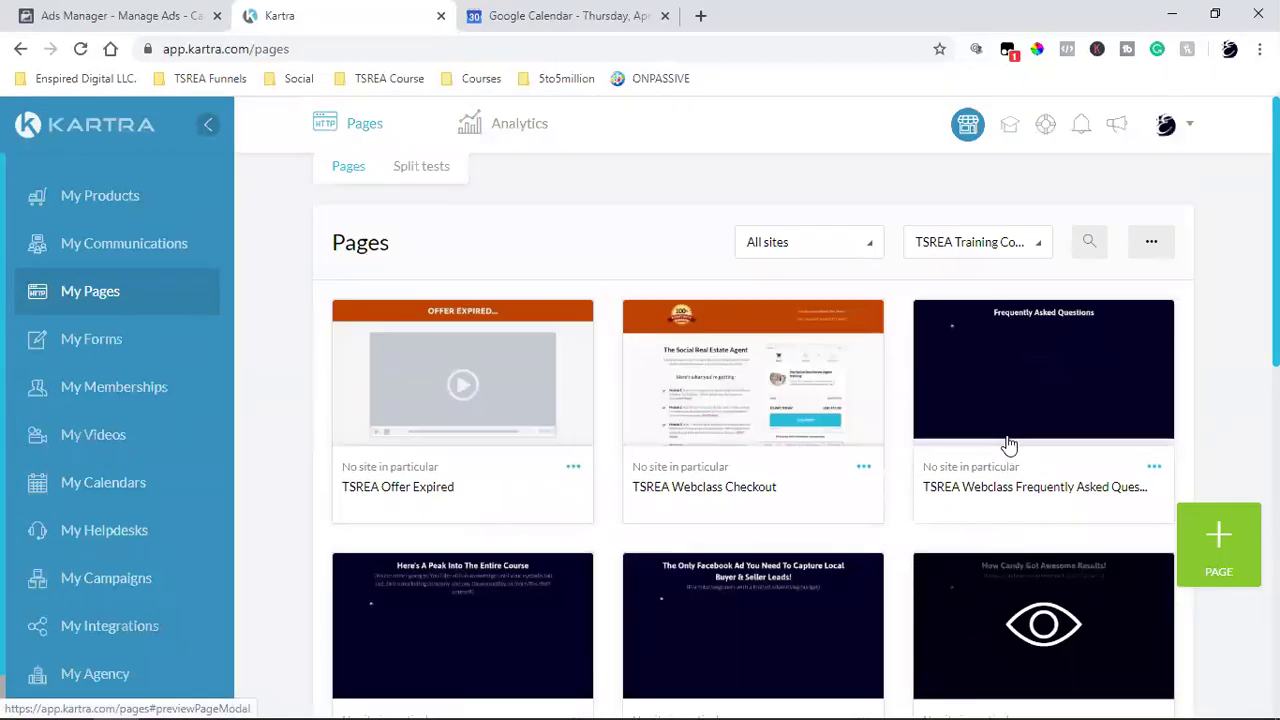
# Look over the list of page categories again, keeping the TSREA Training Course filter, and return to the start of its pages.
pyautogui.click(1006, 255)
pyautogui.scroll(-2, 992, 392)
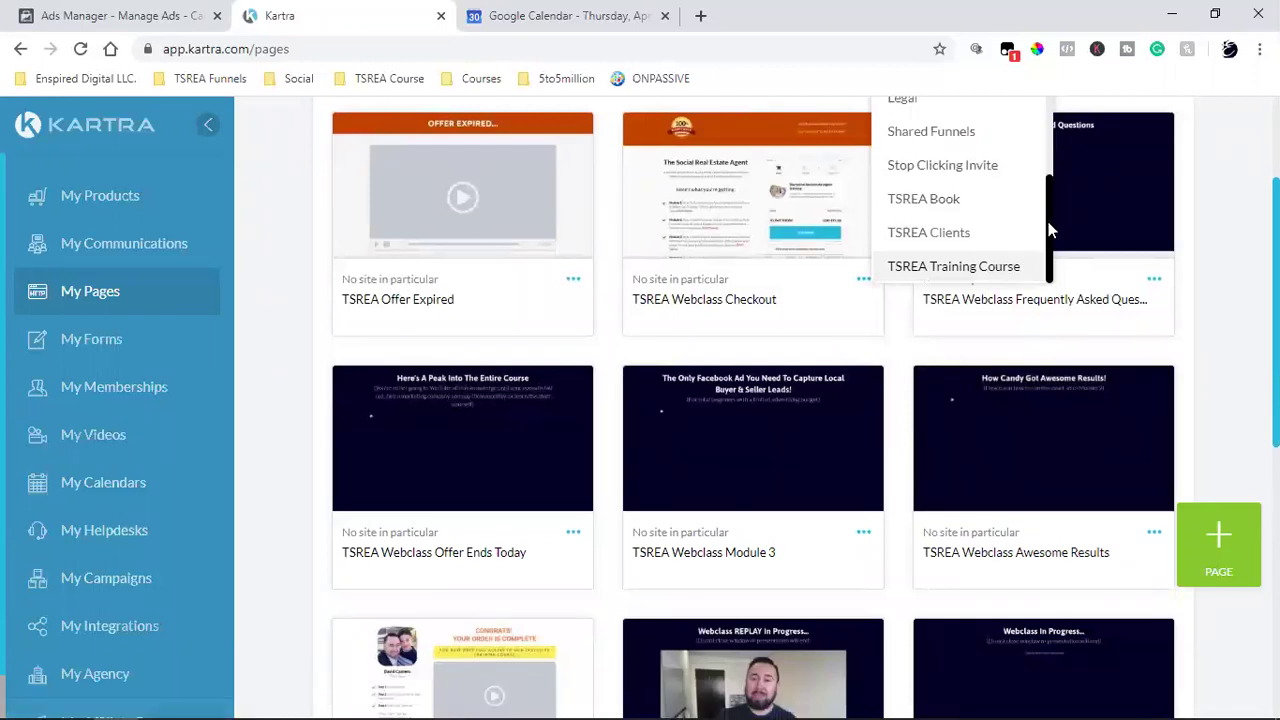
pyautogui.click(1220, 303)
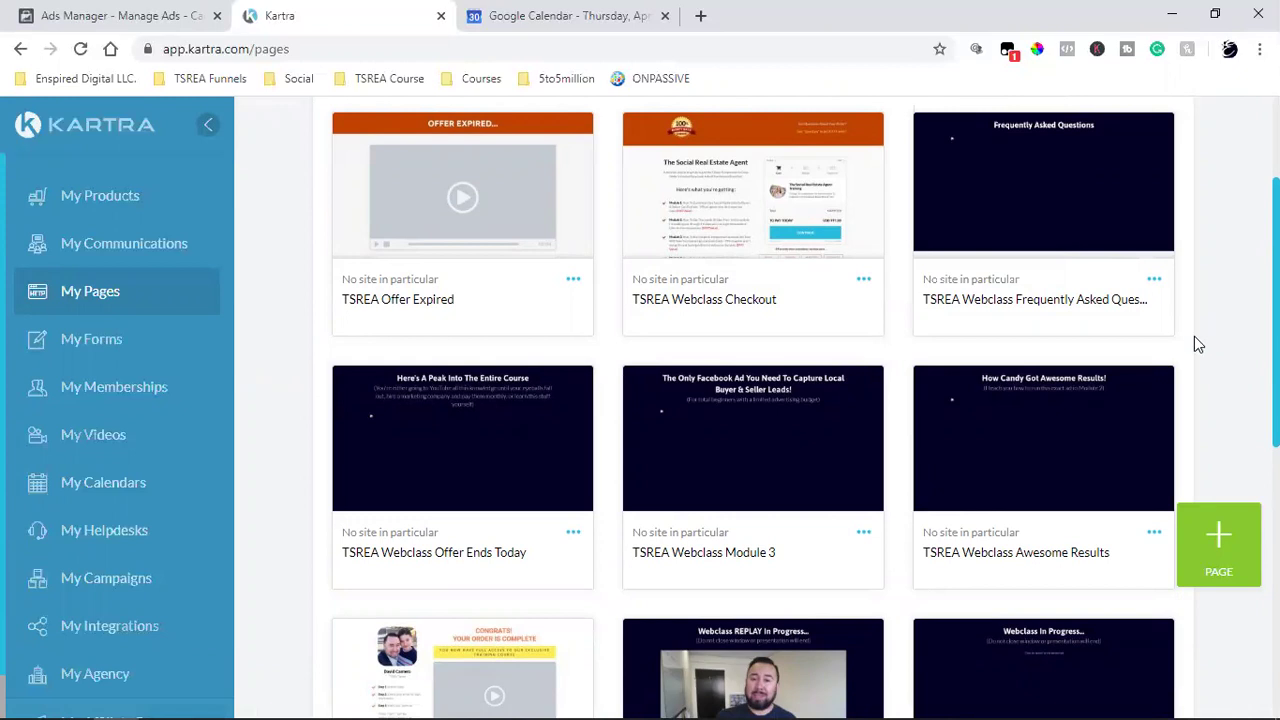
pyautogui.scroll(2, 1175, 309)
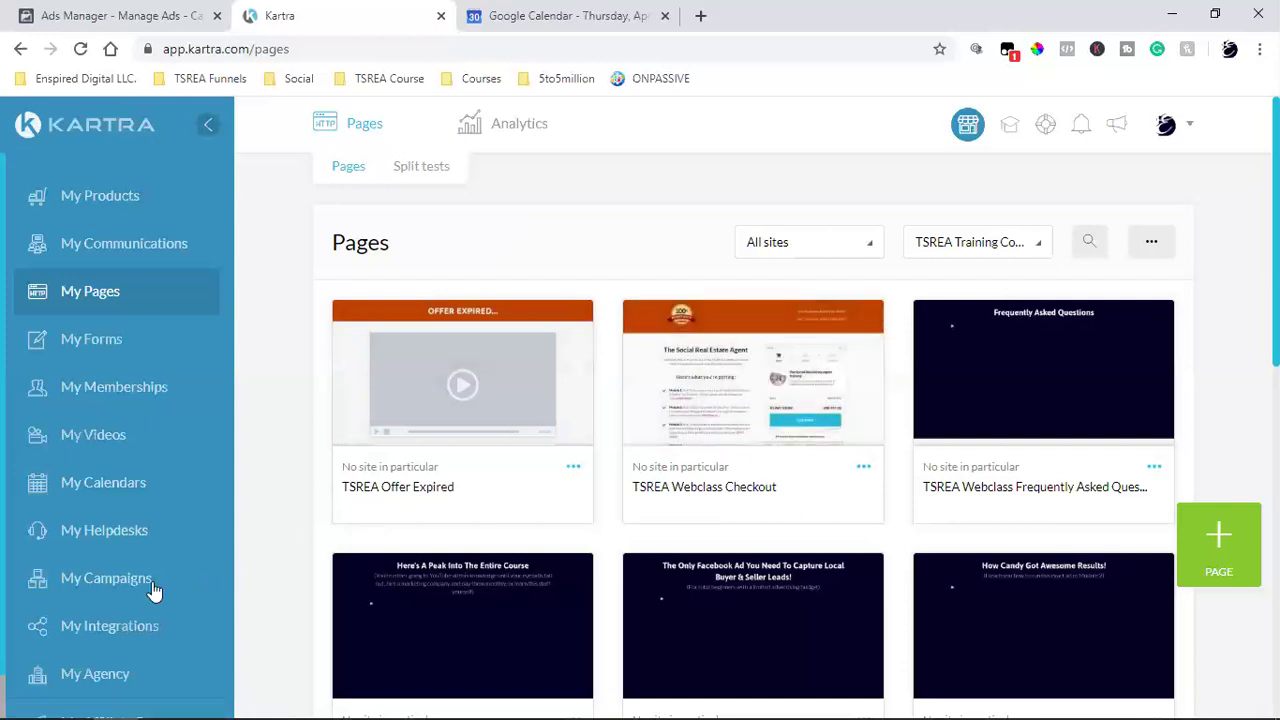
# View the new campaign form in the campaigns area, cancel it without creating anything, and return to the pages list.
pyautogui.click(100, 580)
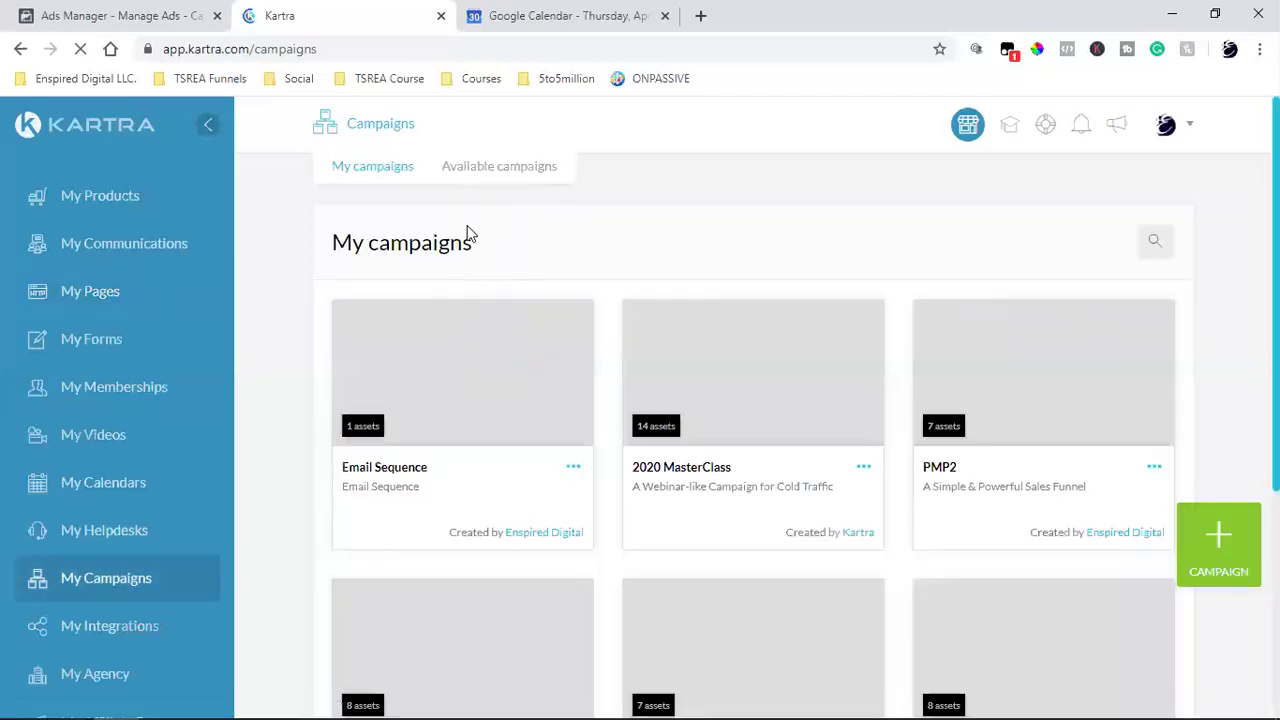
pyautogui.click(1230, 543)
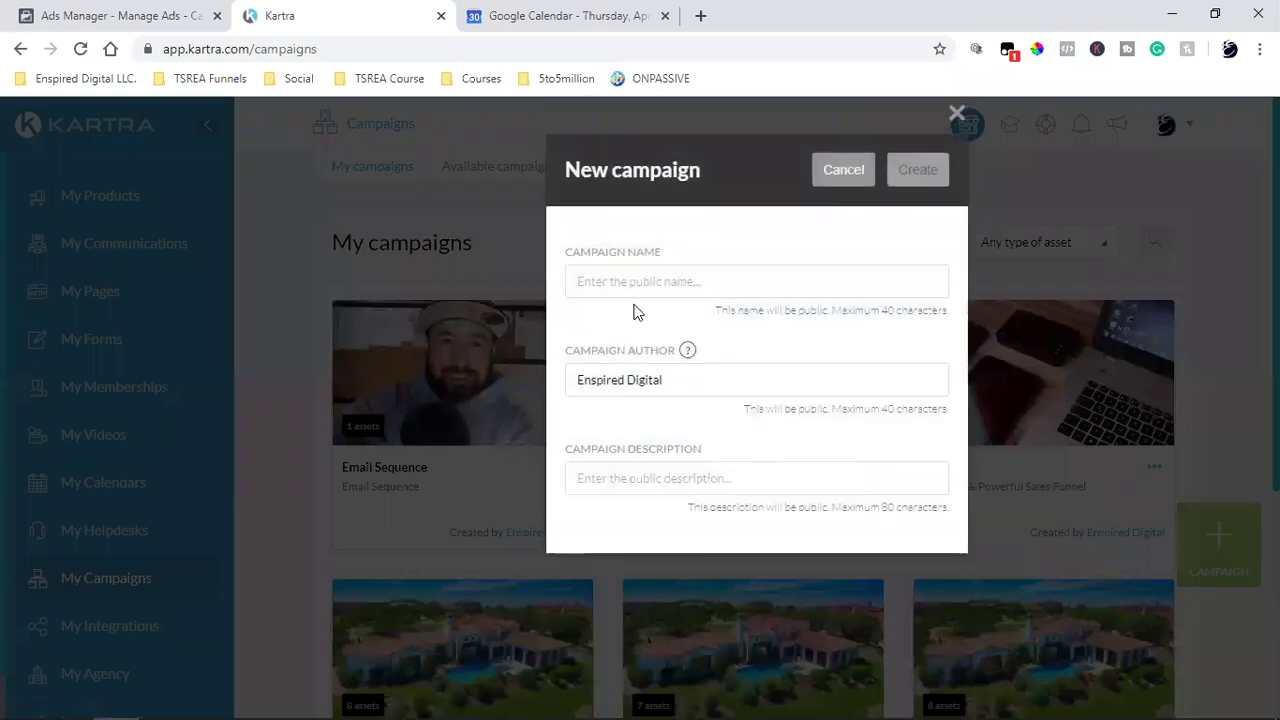
pyautogui.click(644, 282)
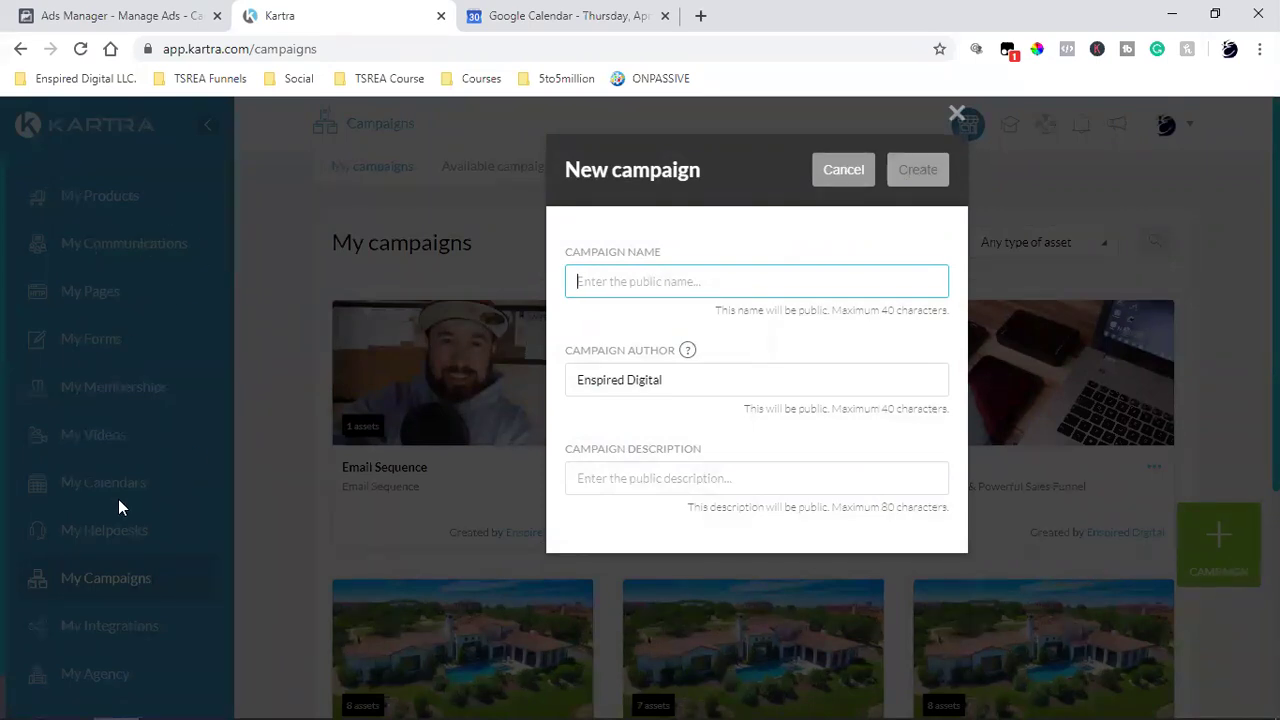
pyautogui.click(846, 174)
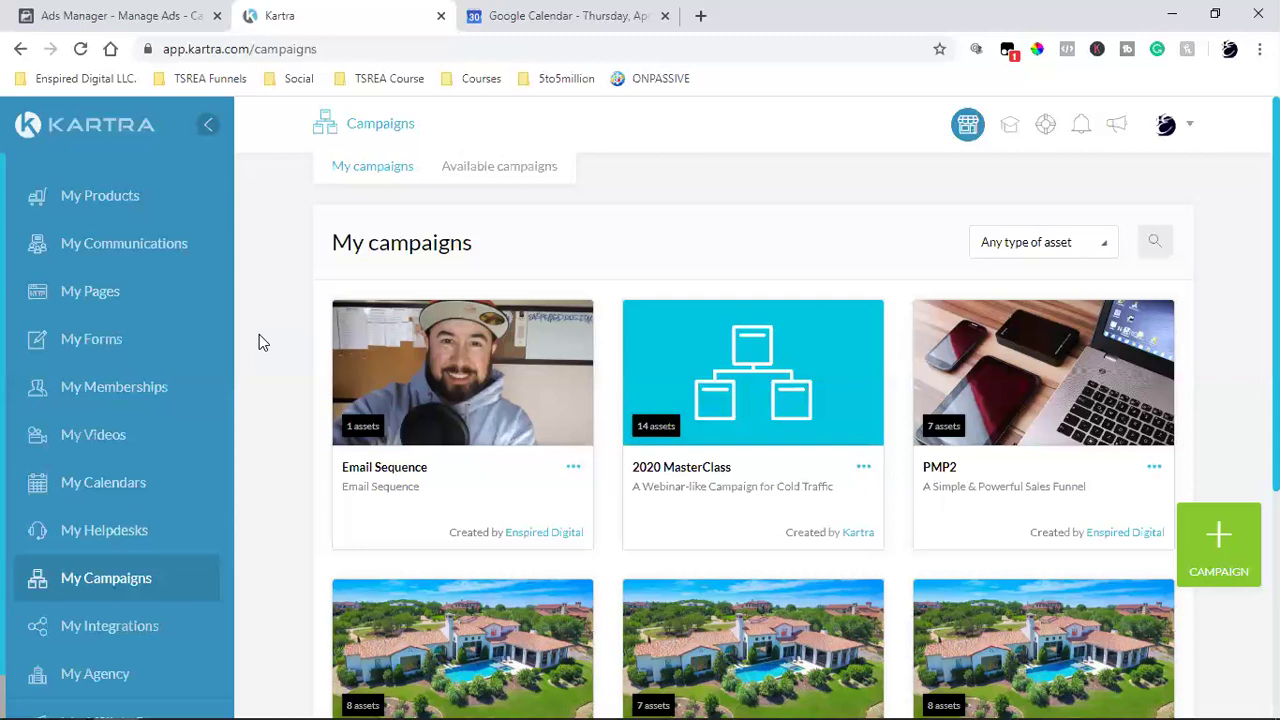
pyautogui.click(155, 305)
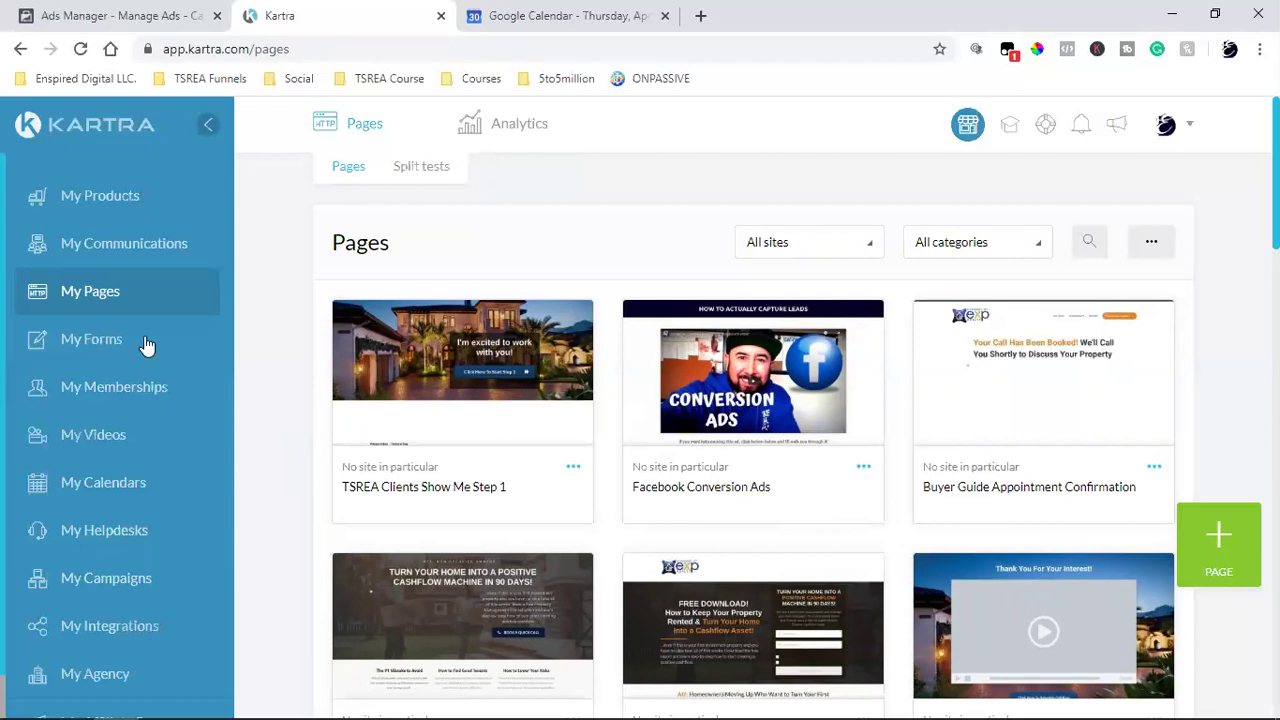
# Switch to Facebook Ads Manager and start a new campaign with the Conversions objective.
pyautogui.click(70, 8)
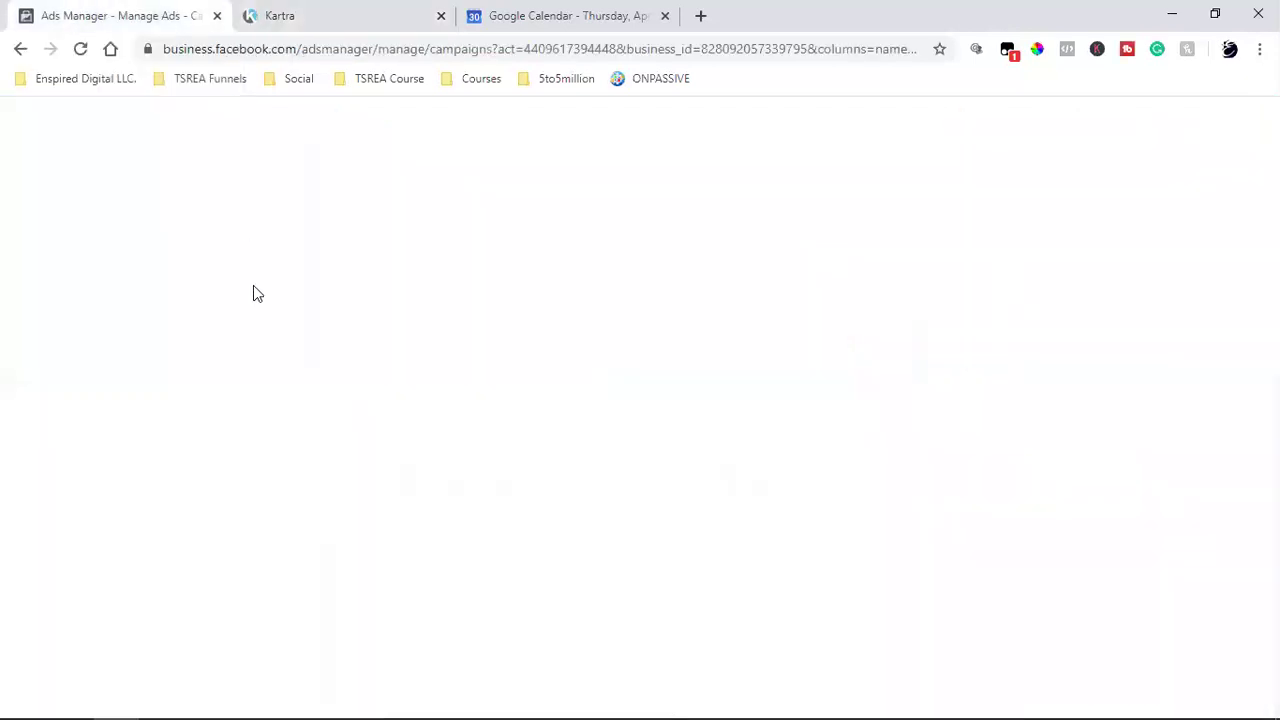
pyautogui.click(66, 325)
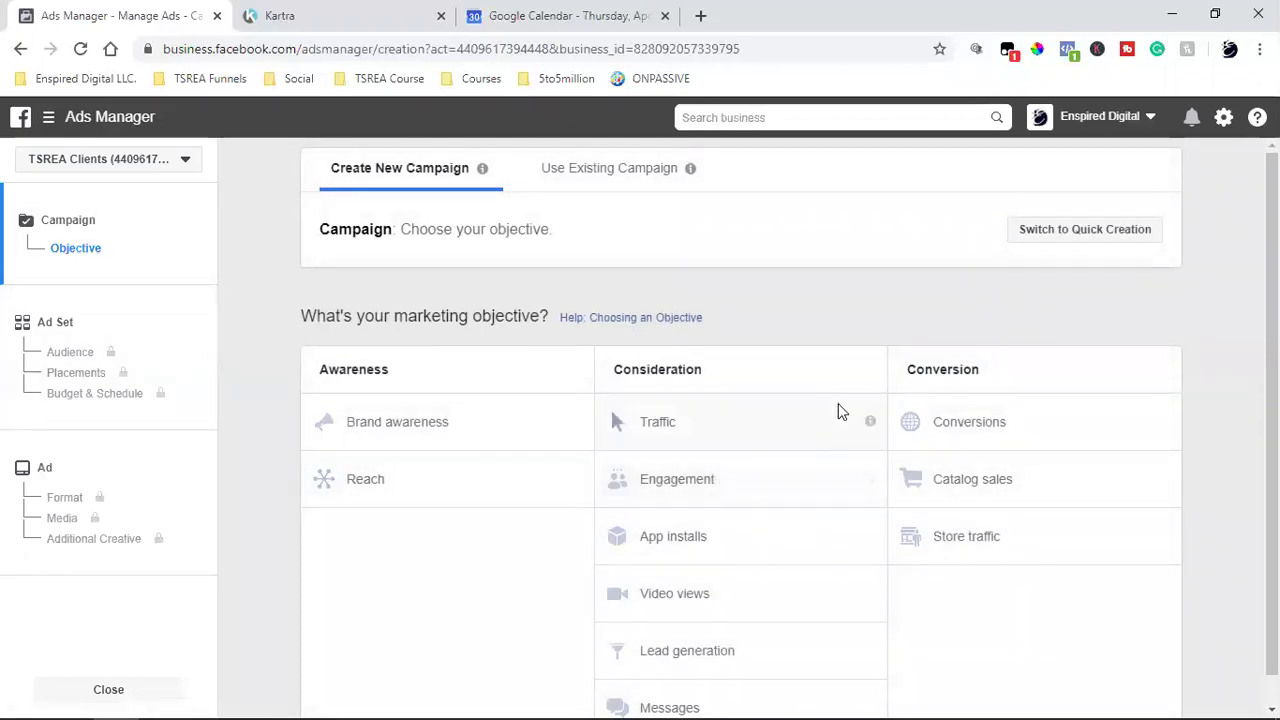
pyautogui.scroll(-1, 838, 403)
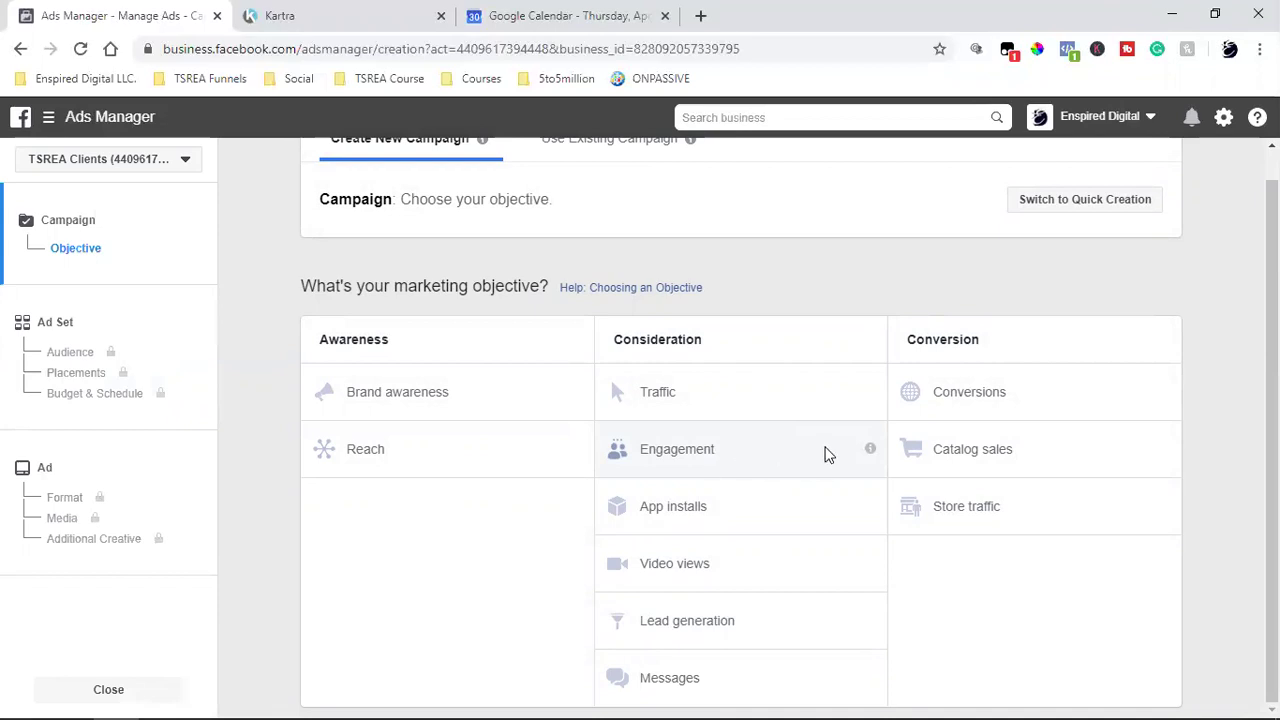
pyautogui.click(1017, 407)
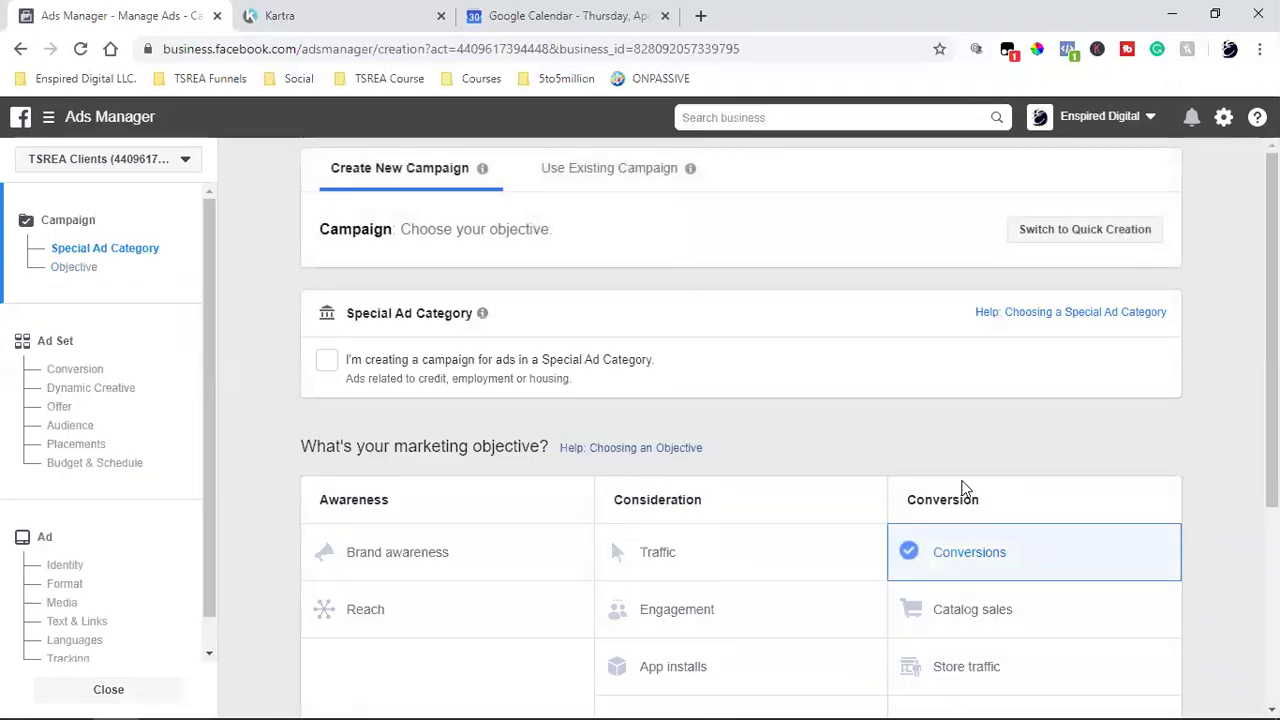
pyautogui.scroll(-1, 963, 489)
pyautogui.scroll(-4, 963, 489)
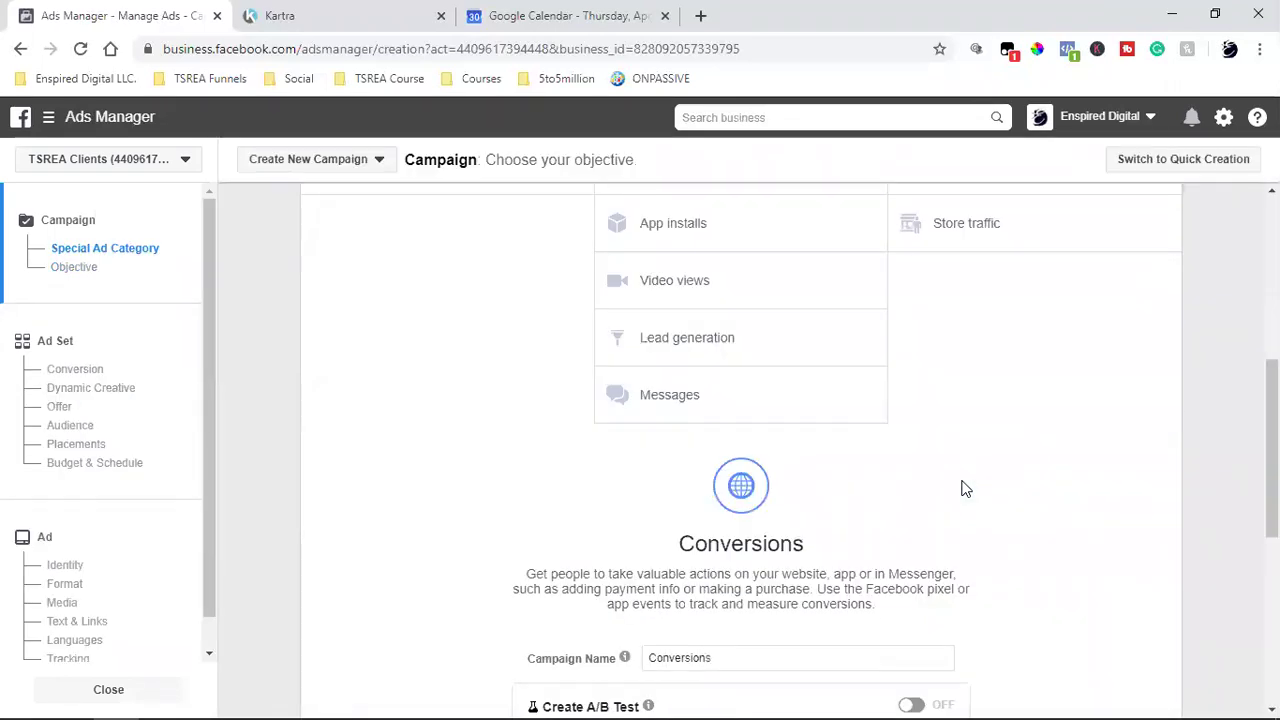
pyautogui.scroll(5, 963, 489)
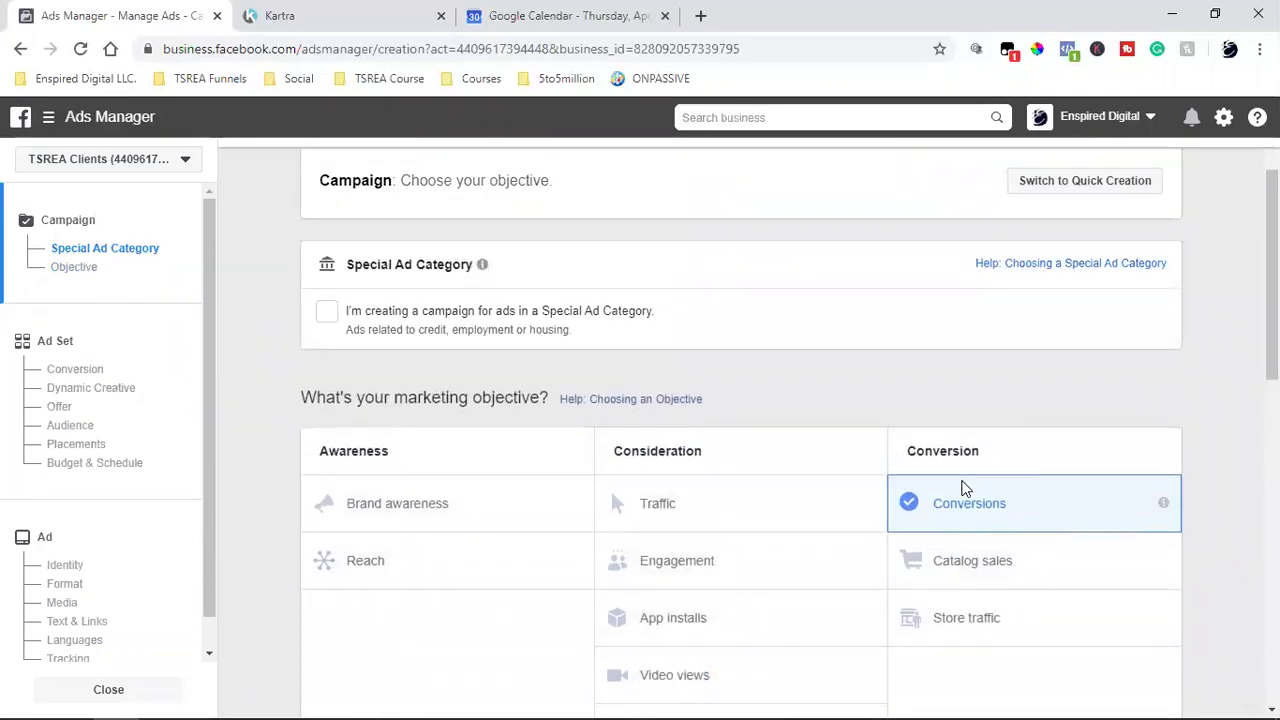
# Turn off Campaign Budget Optimization for the campaign and open the conversion event choices in its ad set.
pyautogui.scroll(-5, 768, 372)
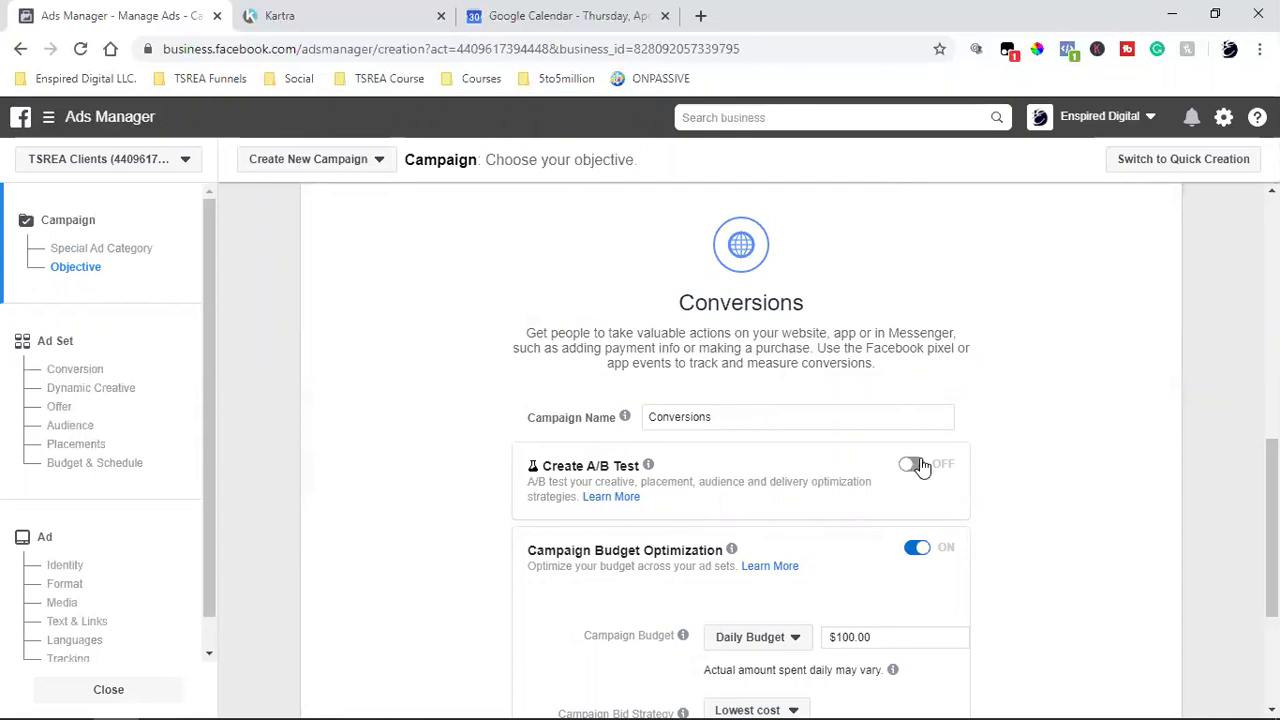
pyautogui.click(917, 547)
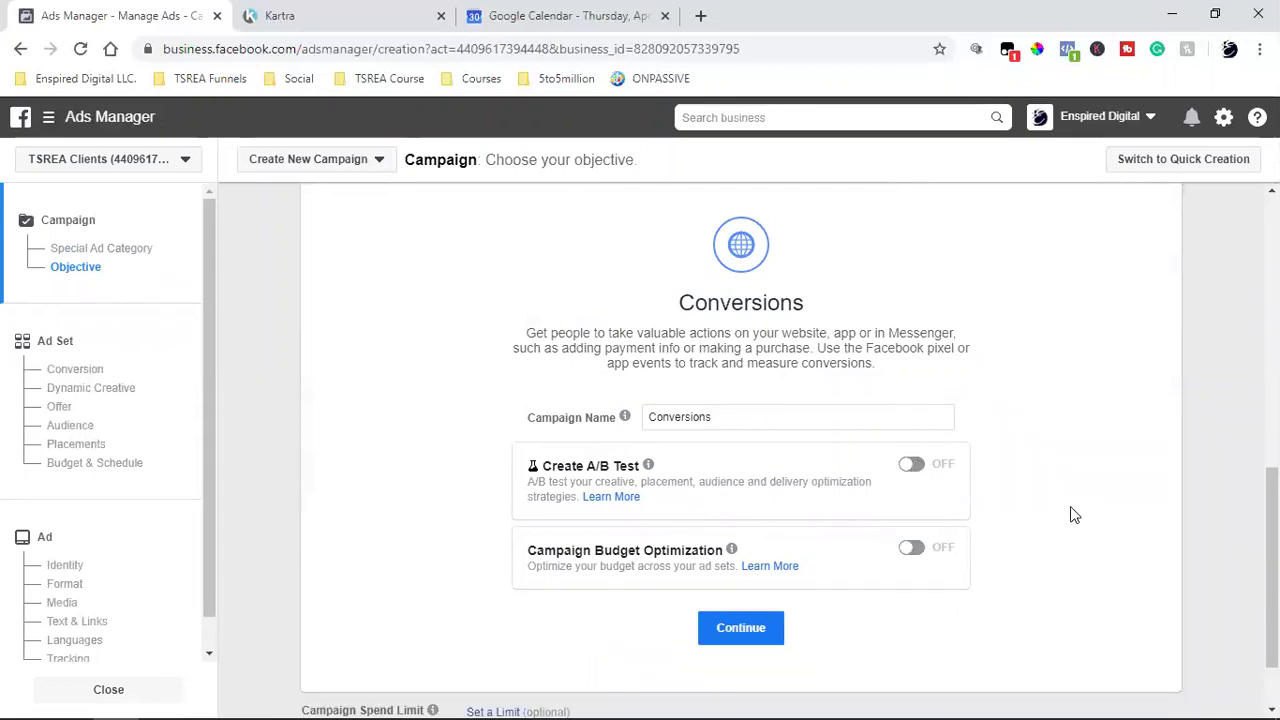
pyautogui.scroll(-1, 1071, 514)
pyautogui.click(750, 561)
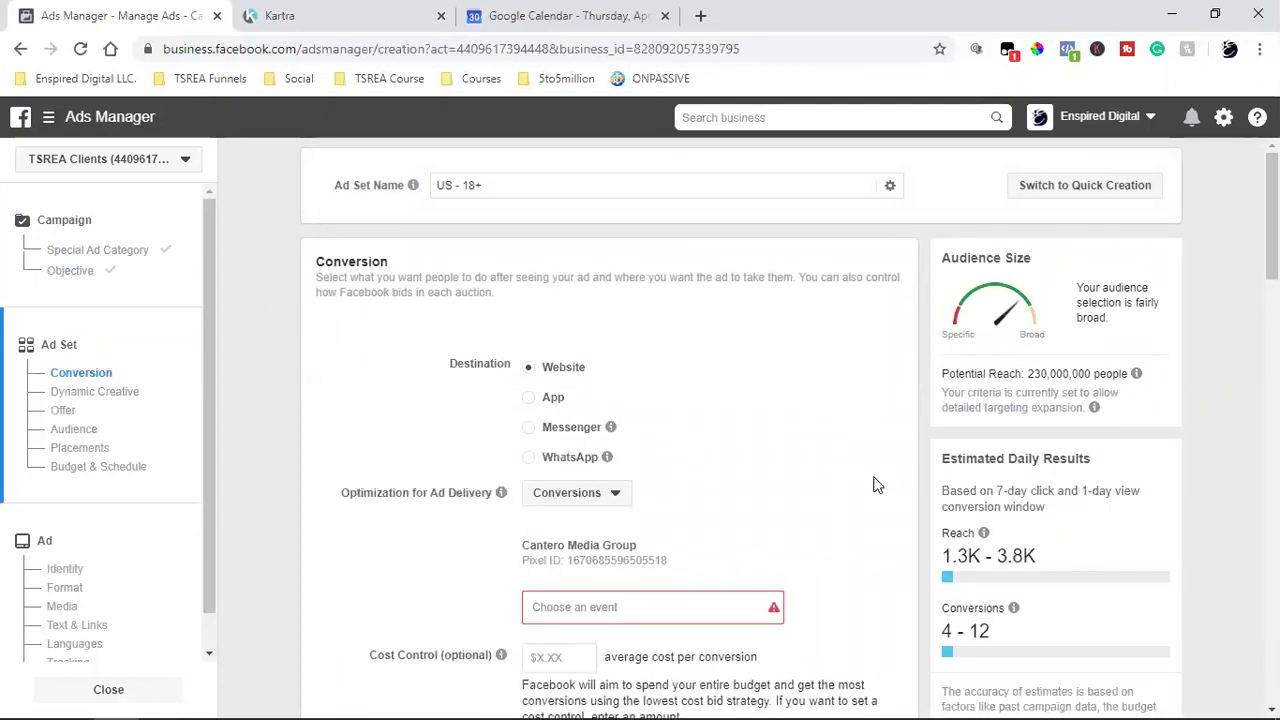
pyautogui.scroll(-2, 873, 485)
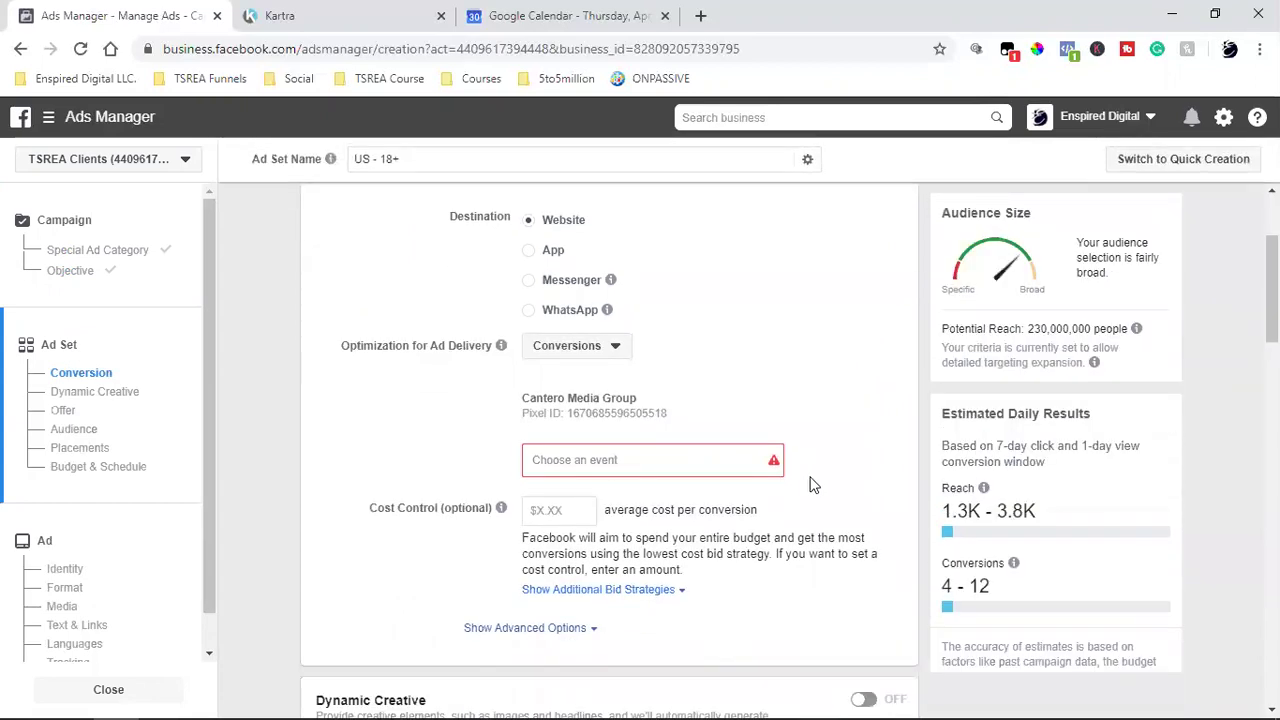
pyautogui.click(770, 462)
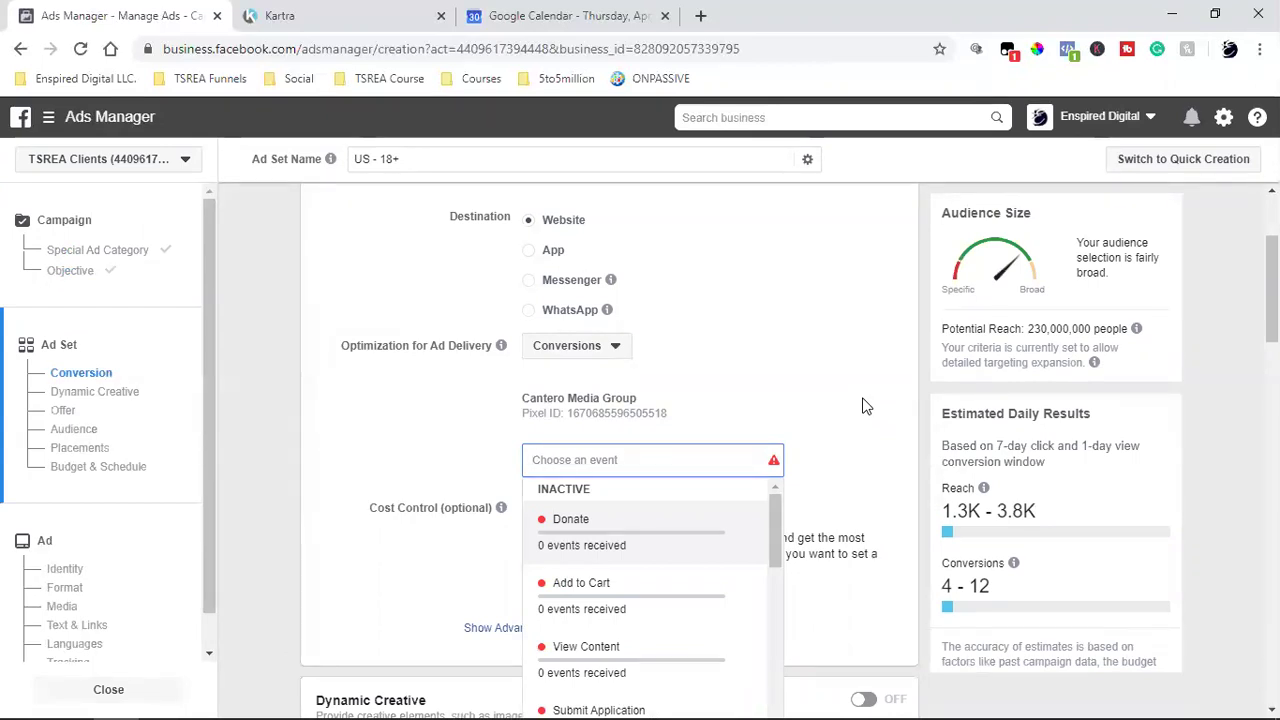
# Open the FB Ads 4 Beginners landing page in a new tab and view it down to its sign-up button.
pyautogui.click(700, 15)
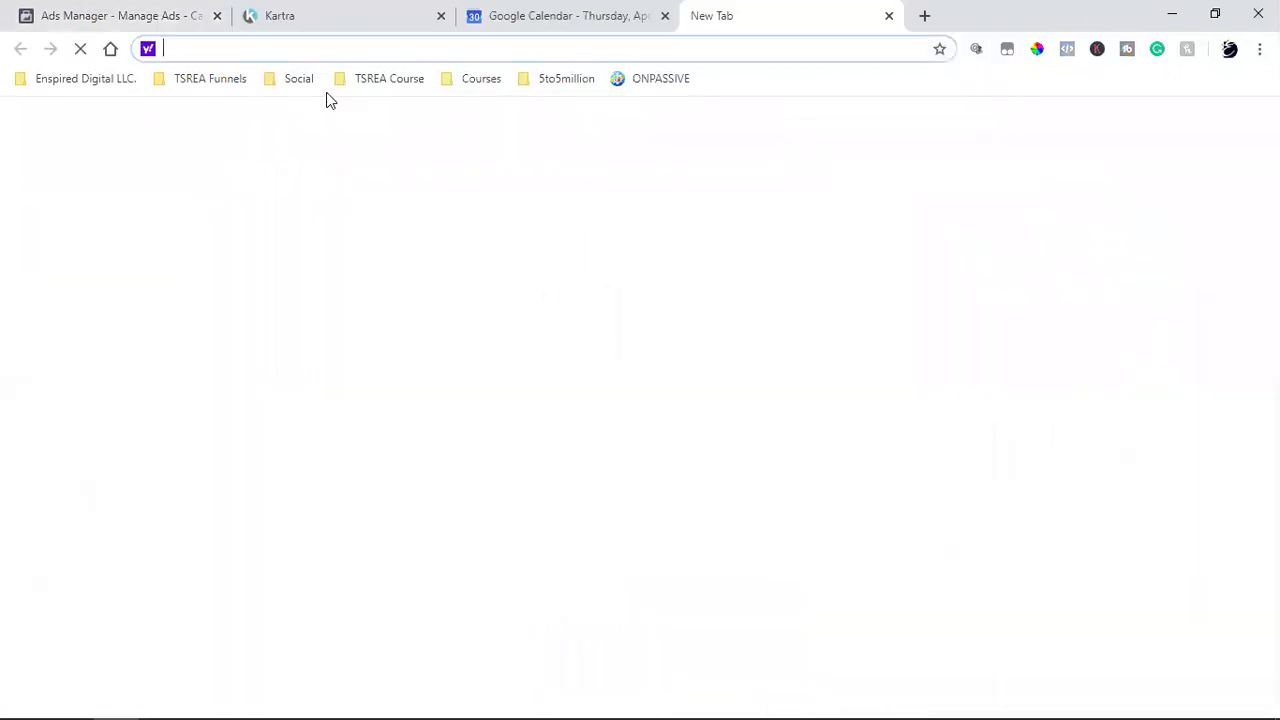
pyautogui.write('fb')
pyautogui.click(237, 84)
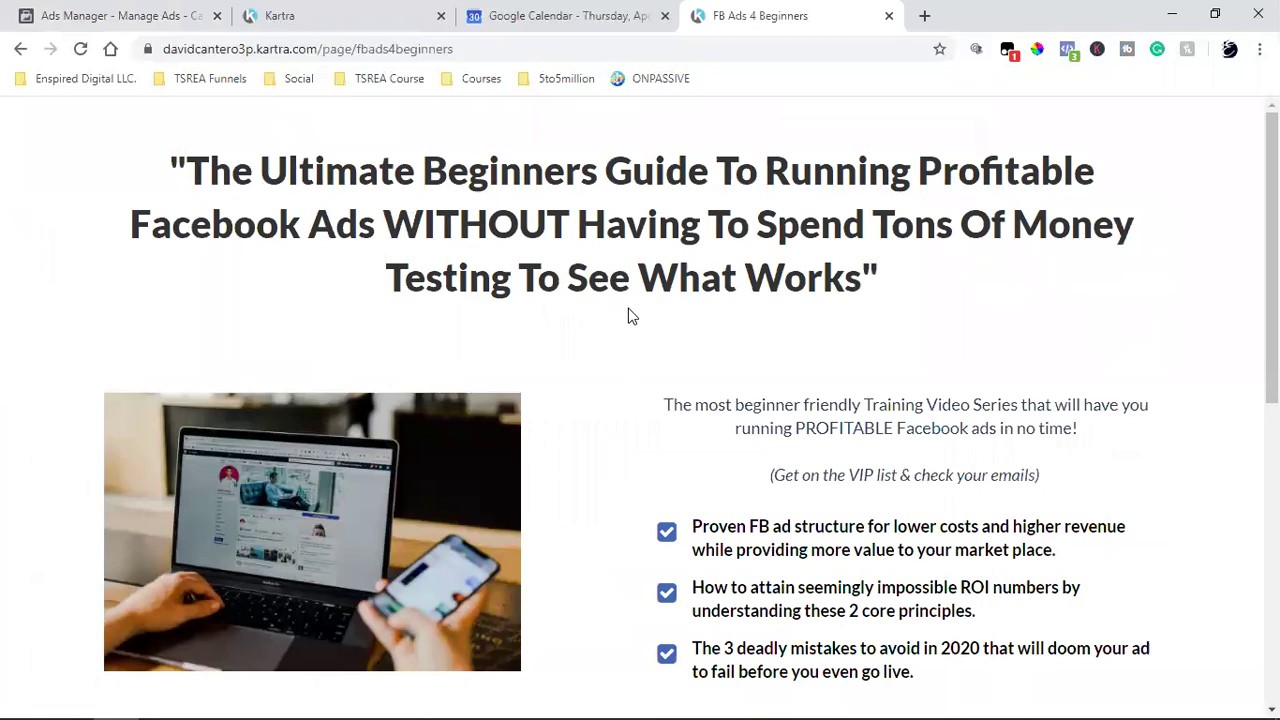
pyautogui.scroll(-4, 630, 316)
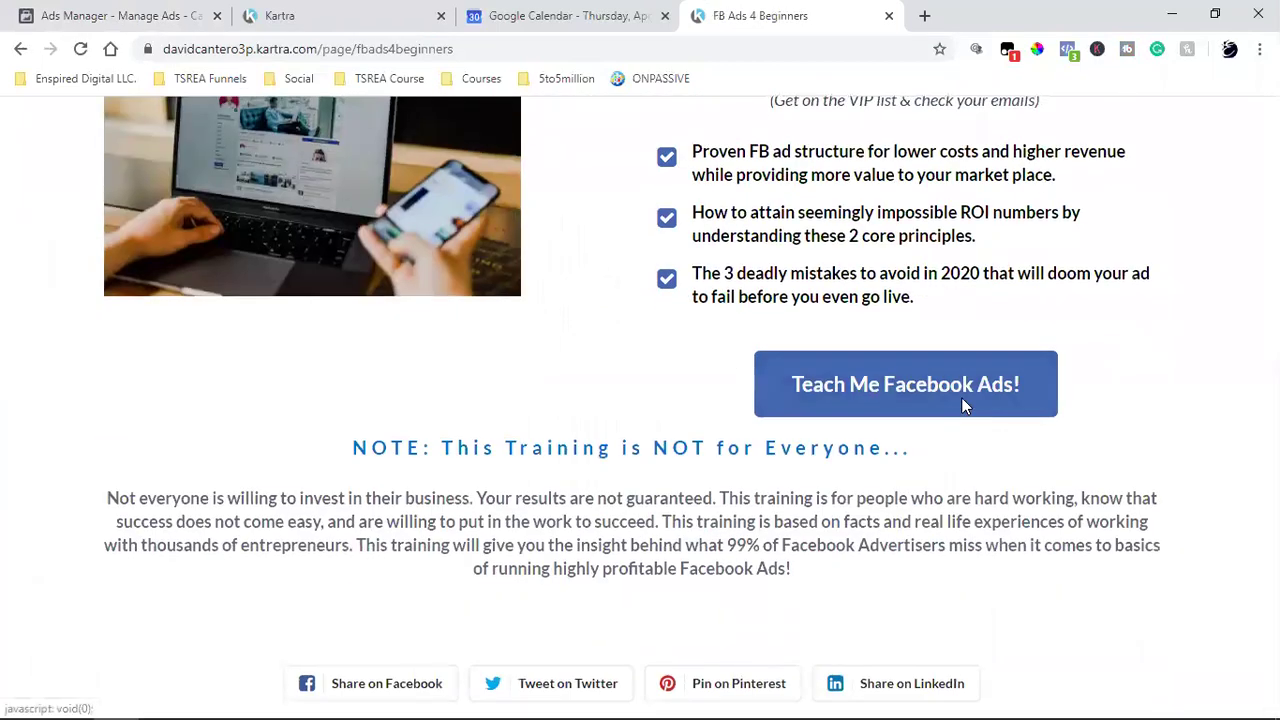
# Fill in the landing page's Become A VIP form with the first name and e-mail address, and submit it.
pyautogui.click(961, 397)
pyautogui.press('BackSpace')
pyautogui.press('BackSpace')
pyautogui.press('BackSpace')
pyautogui.click(460, 516)
pyautogui.press('BackSpace')
pyautogui.press('BackSpace')
pyautogui.press('BackSpace')
pyautogui.write('e')
pyautogui.press('BackSpace')
pyautogui.write('ve')
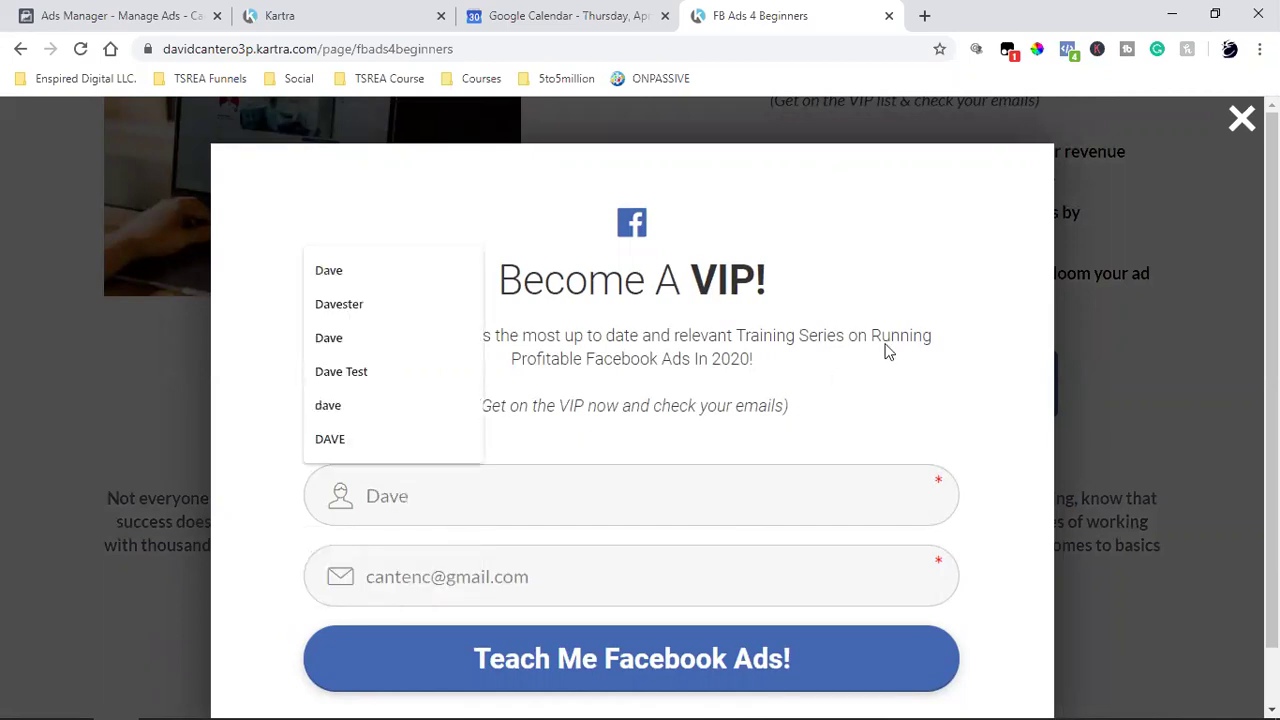
pyautogui.click(958, 287)
pyautogui.scroll(-1, 958, 287)
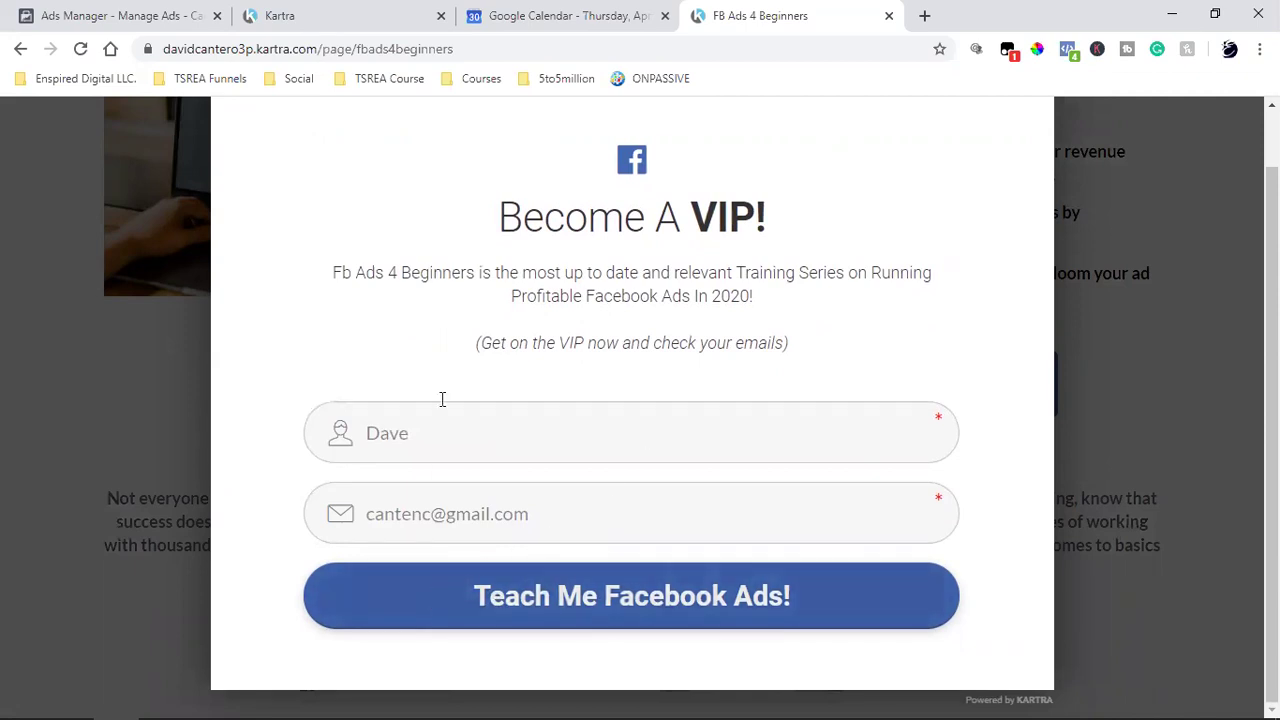
pyautogui.click(480, 618)
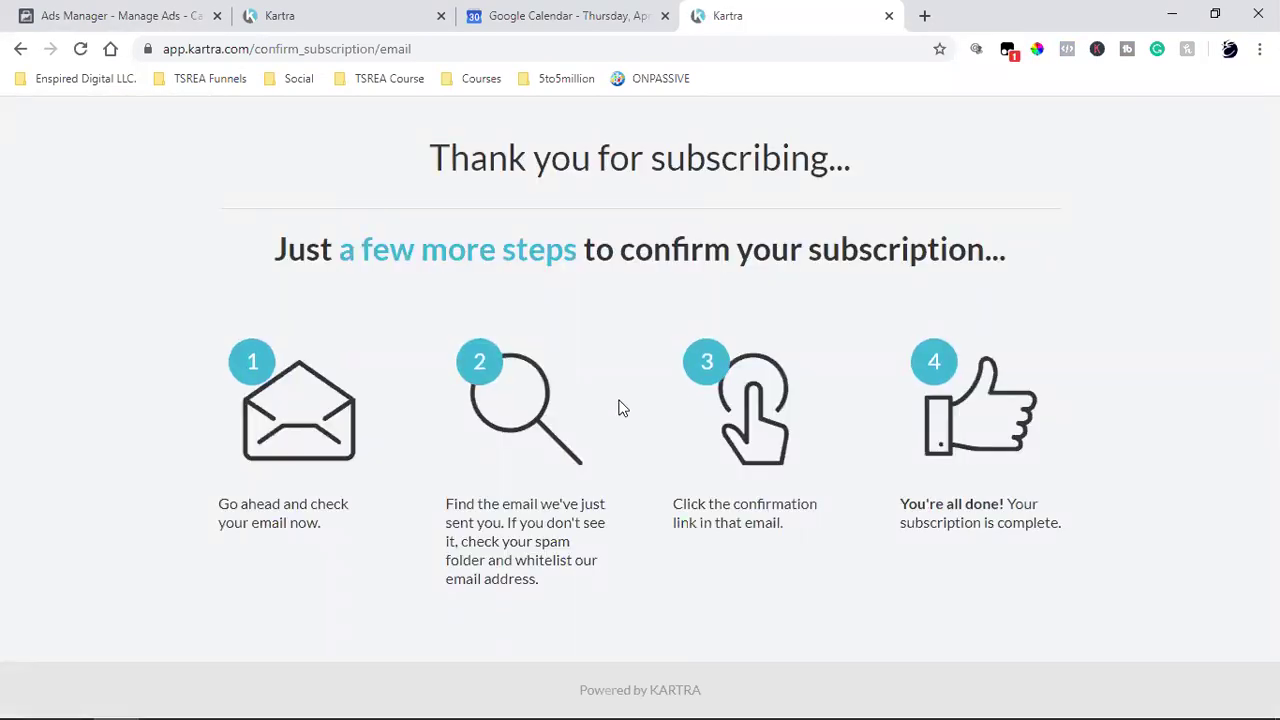
# Copy the web address of the subscription thank-you page.
pyautogui.click(382, 52)
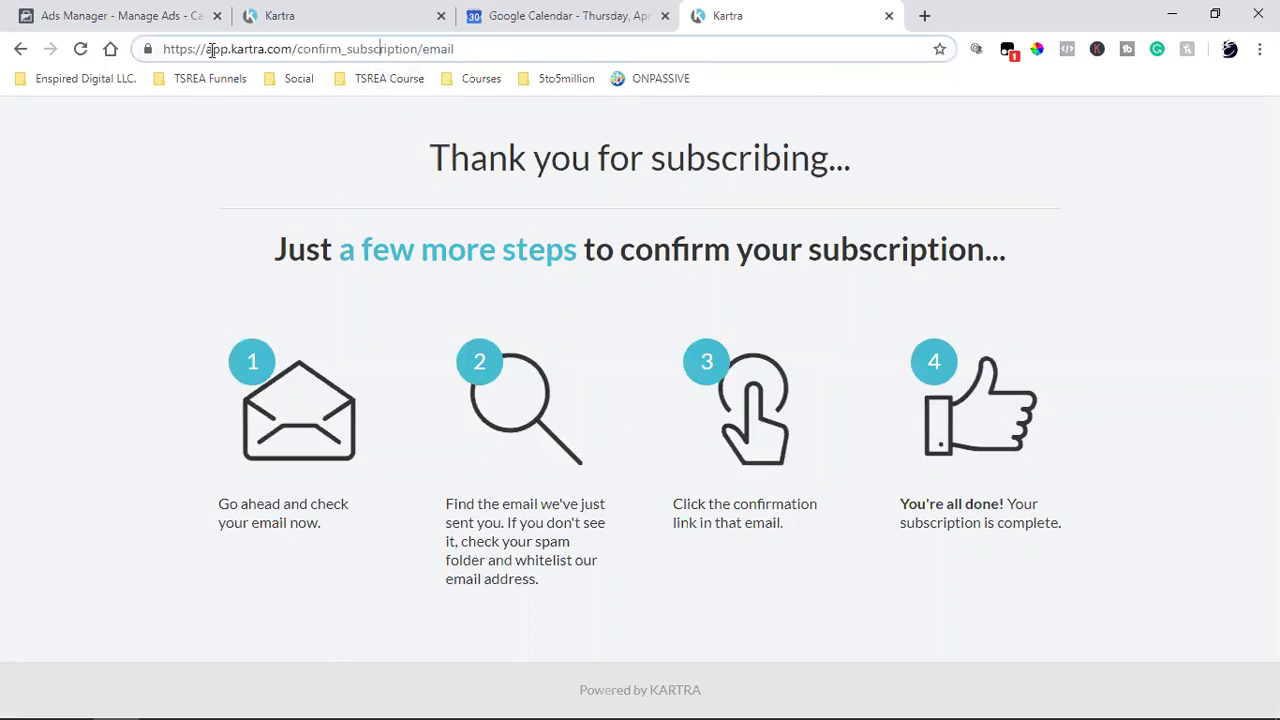
pyautogui.moveTo(210, 50); pyautogui.dragTo(720, 85)
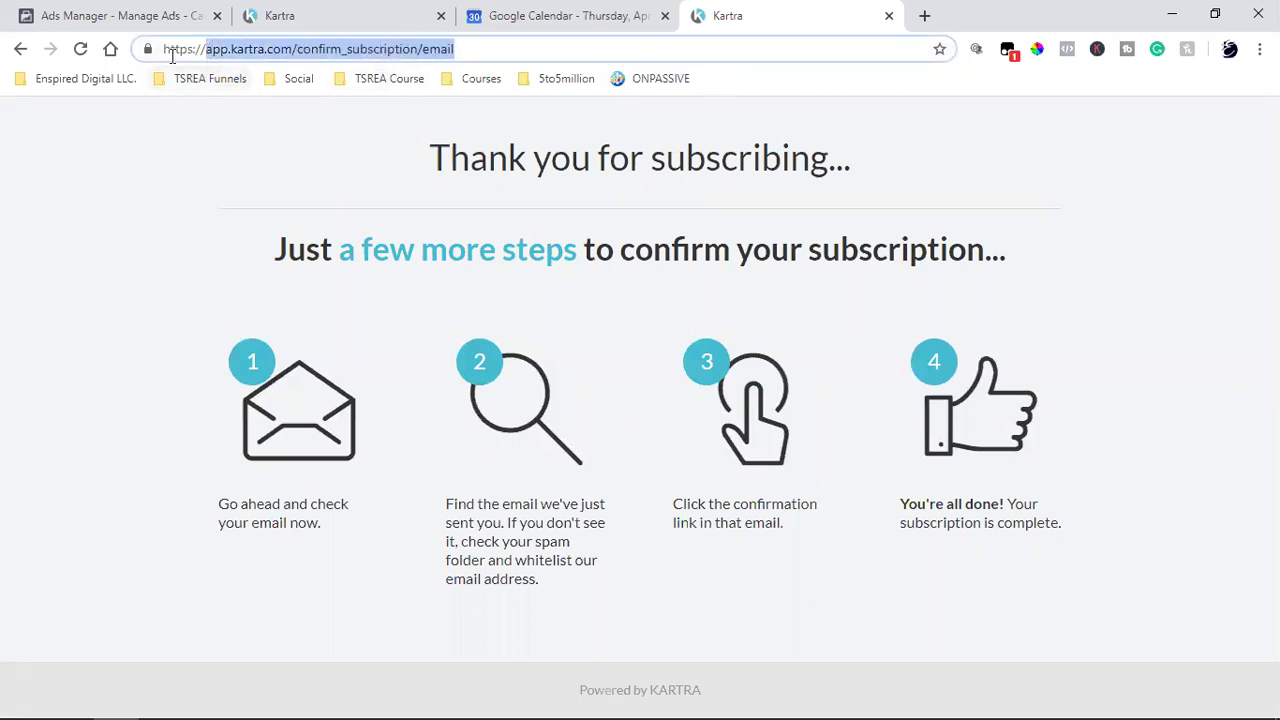
pyautogui.click(205, 50)
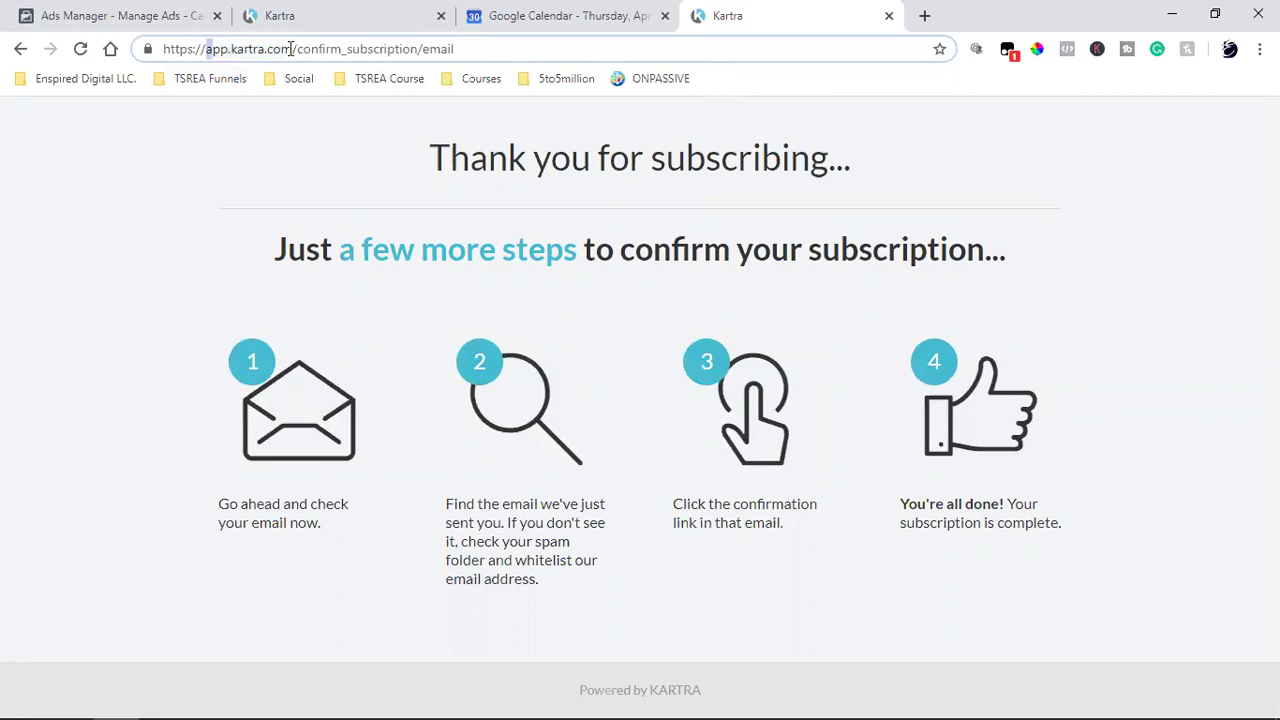
pyautogui.moveTo(206, 50); pyautogui.dragTo(628, 158)
pyautogui.rightClick(335, 57)
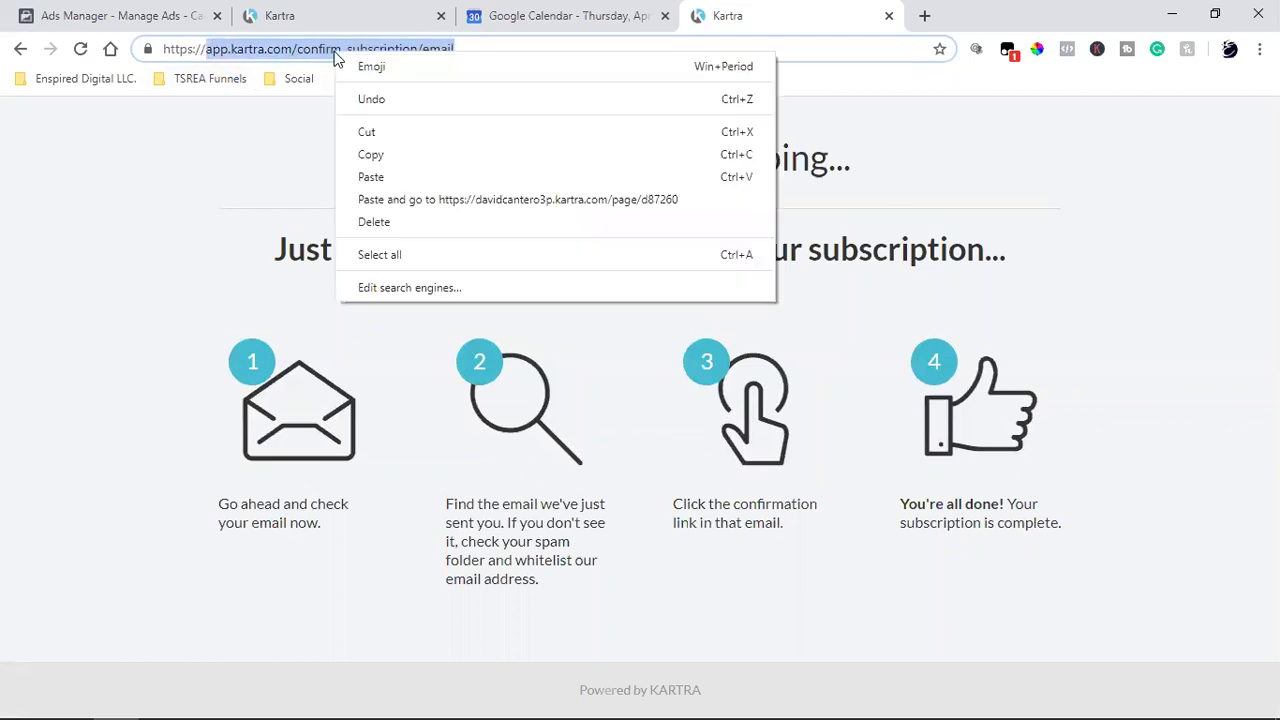
pyautogui.click(405, 154)
# Return to Ads Manager and view its shortcuts to other business tools, checking the subscription thank-you page in between.
pyautogui.click(140, 14)
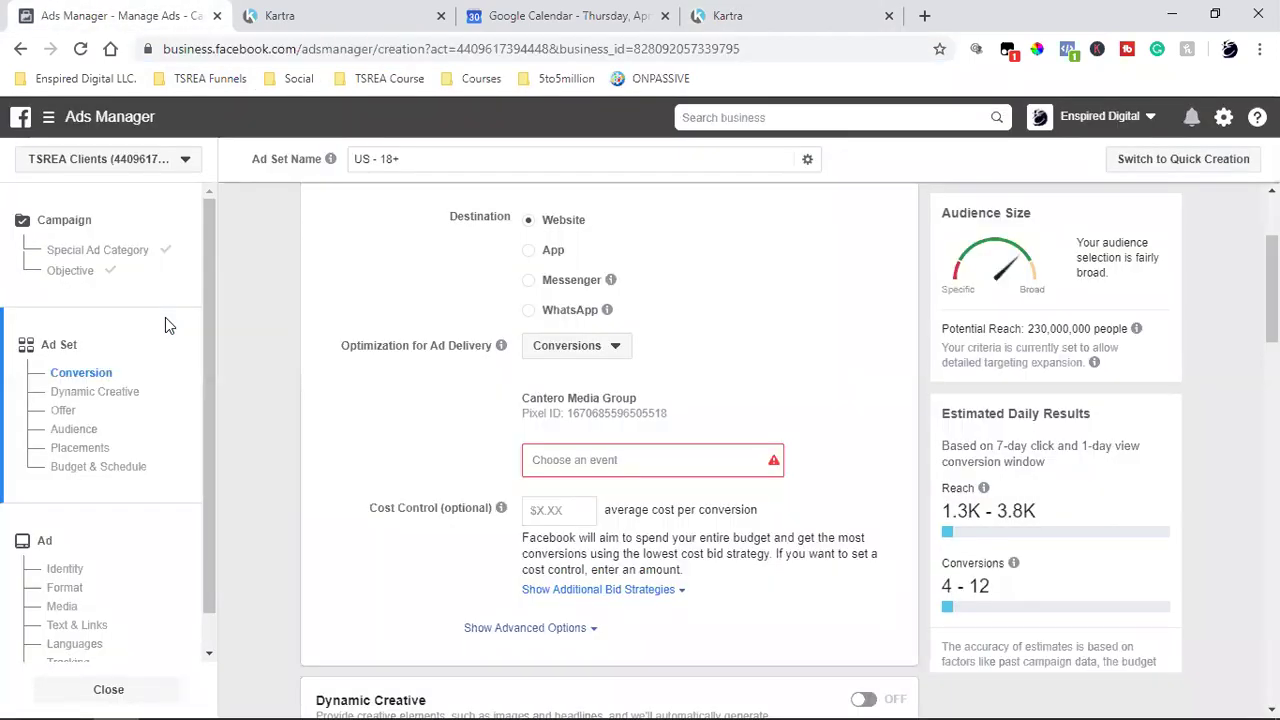
pyautogui.click(50, 117)
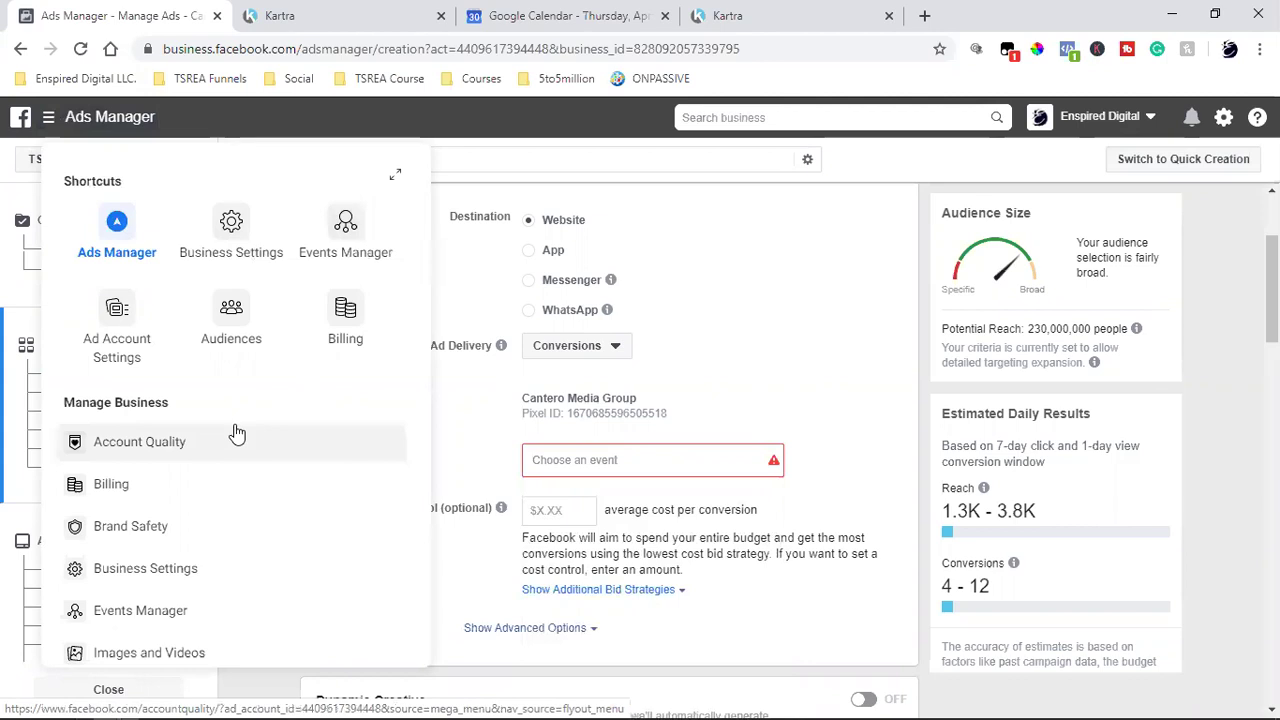
pyautogui.click(736, 14)
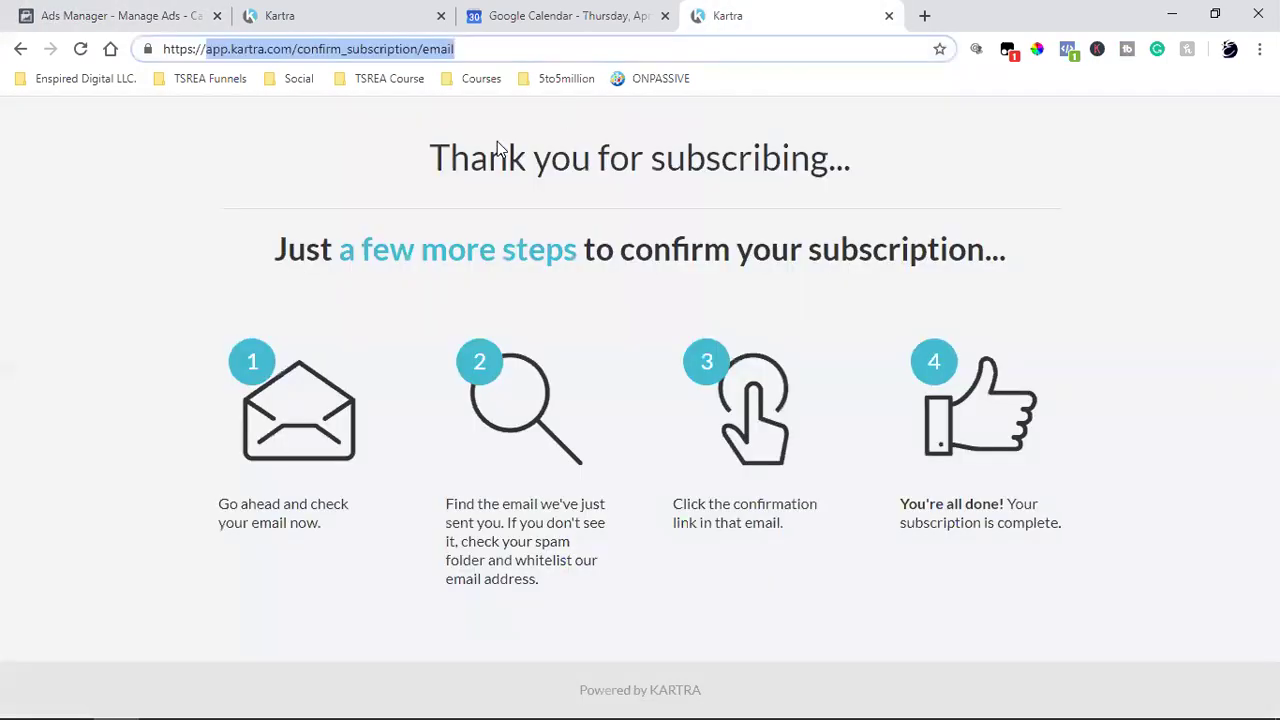
pyautogui.click(128, 15)
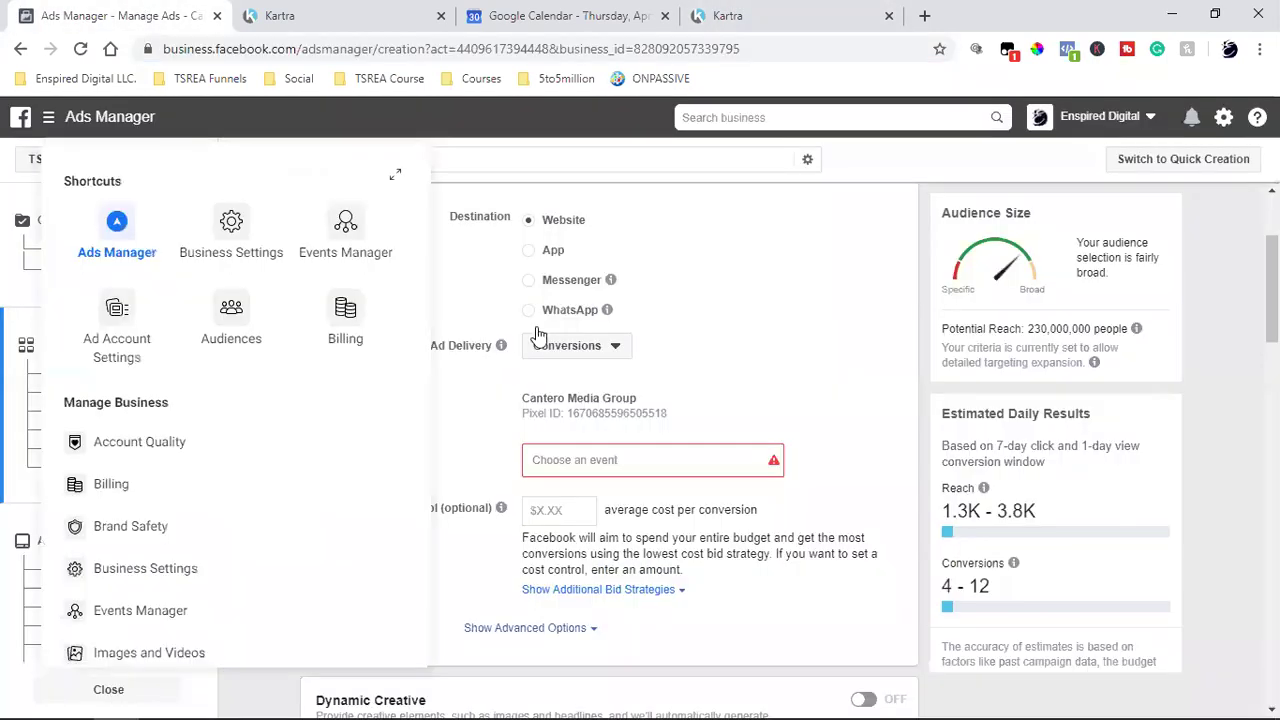
pyautogui.click(735, 316)
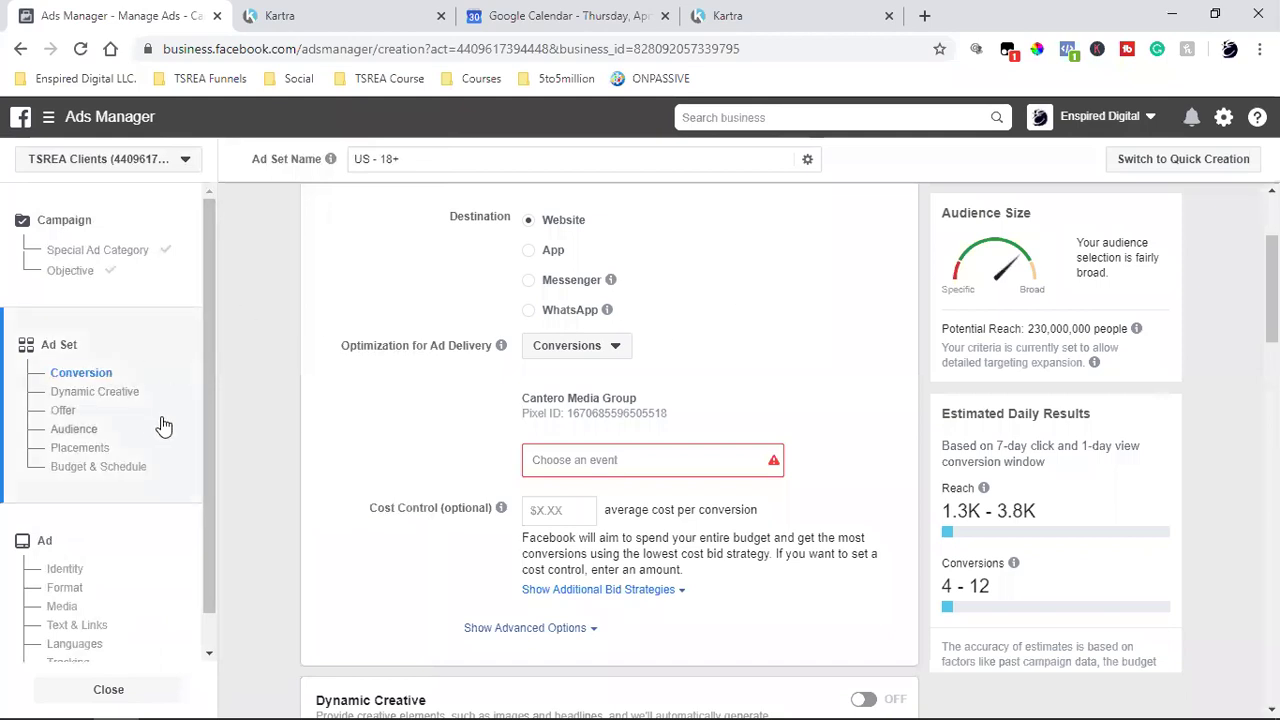
# View the conversion events available for the ad set's pixel, down to Purchase and Lead, without choosing one.
pyautogui.click(621, 464)
pyautogui.scroll(-3, 622, 518)
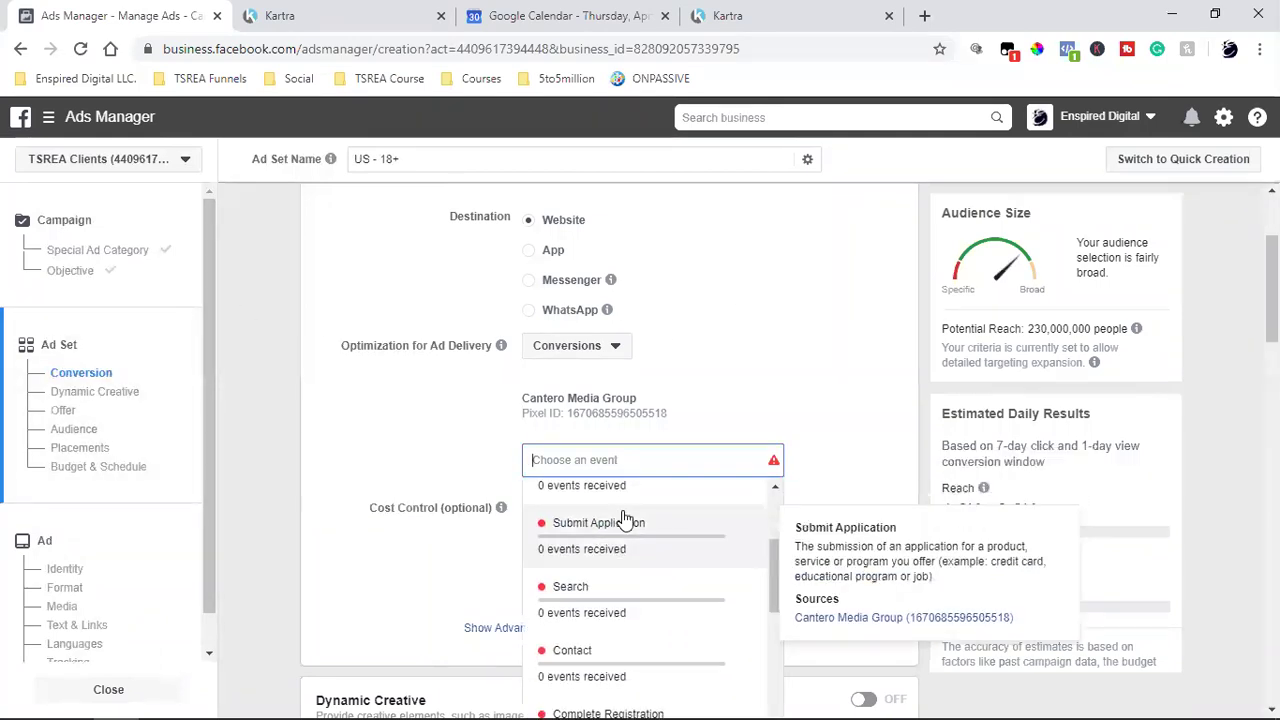
pyautogui.scroll(-4, 624, 520)
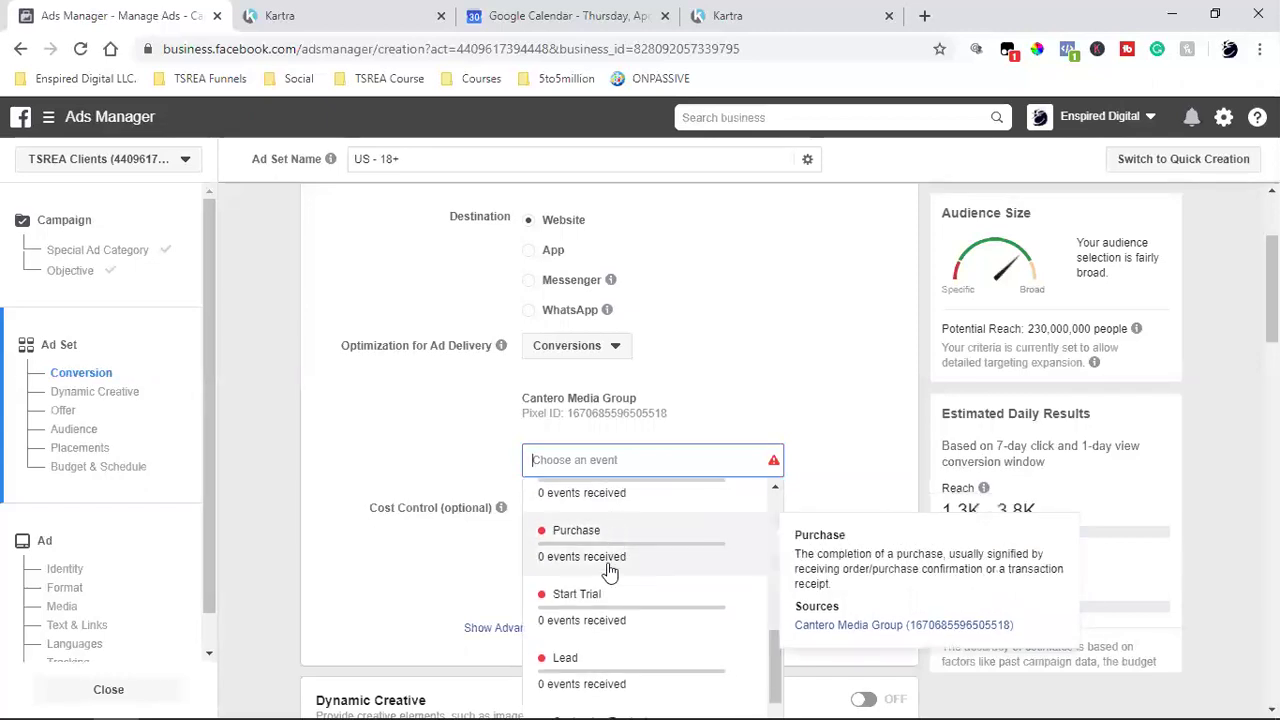
pyautogui.click(340, 398)
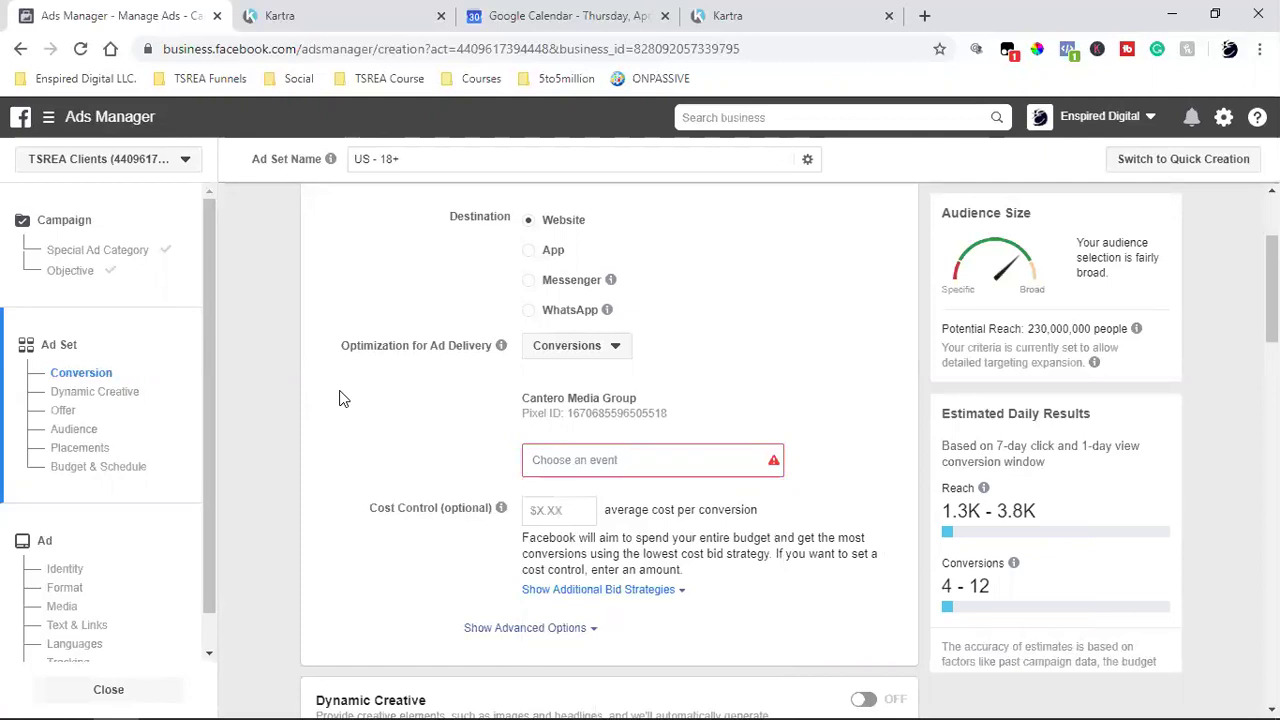
# Set the new audience's location type to People living in this location.
pyautogui.scroll(-4, 340, 398)
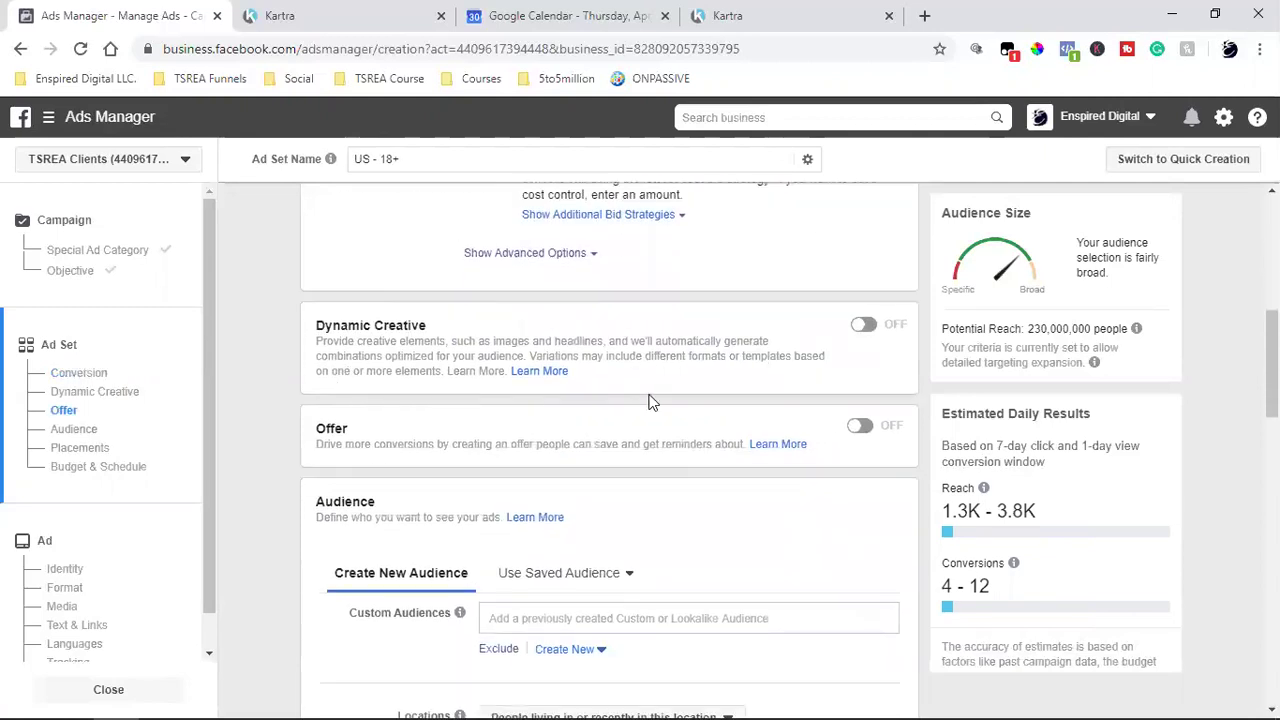
pyautogui.scroll(-2, 648, 401)
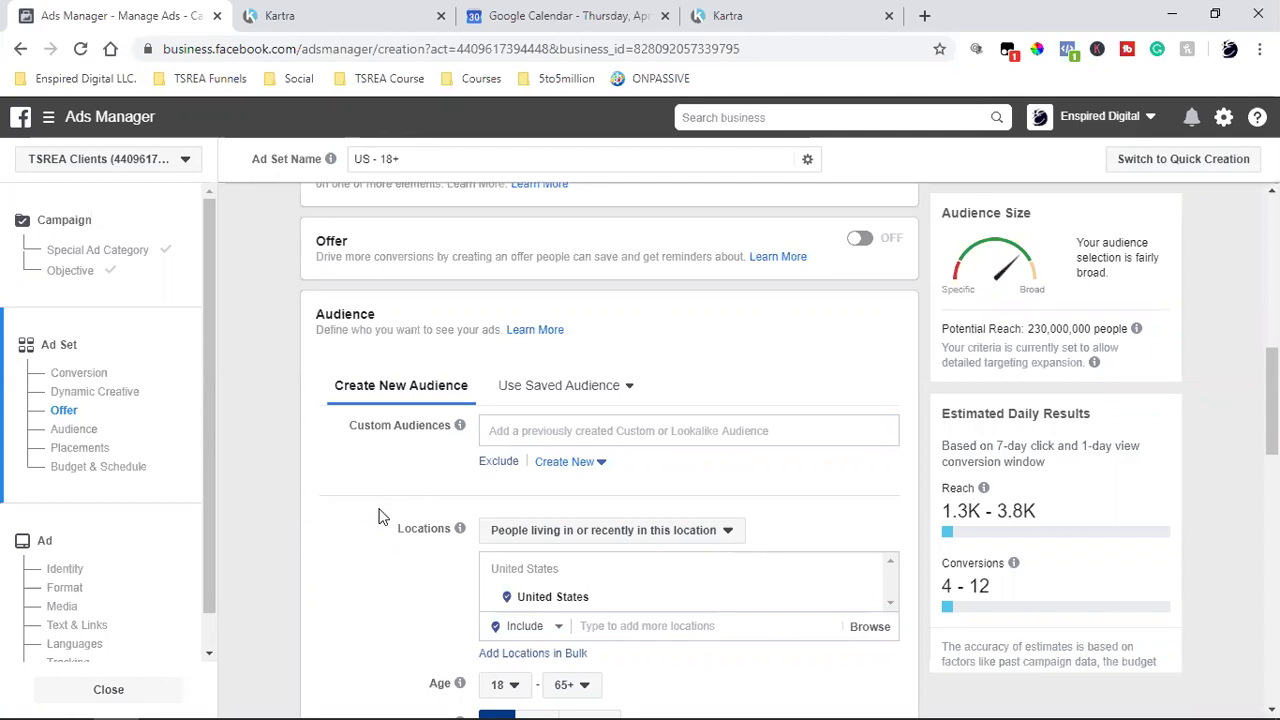
pyautogui.scroll(-4, 378, 516)
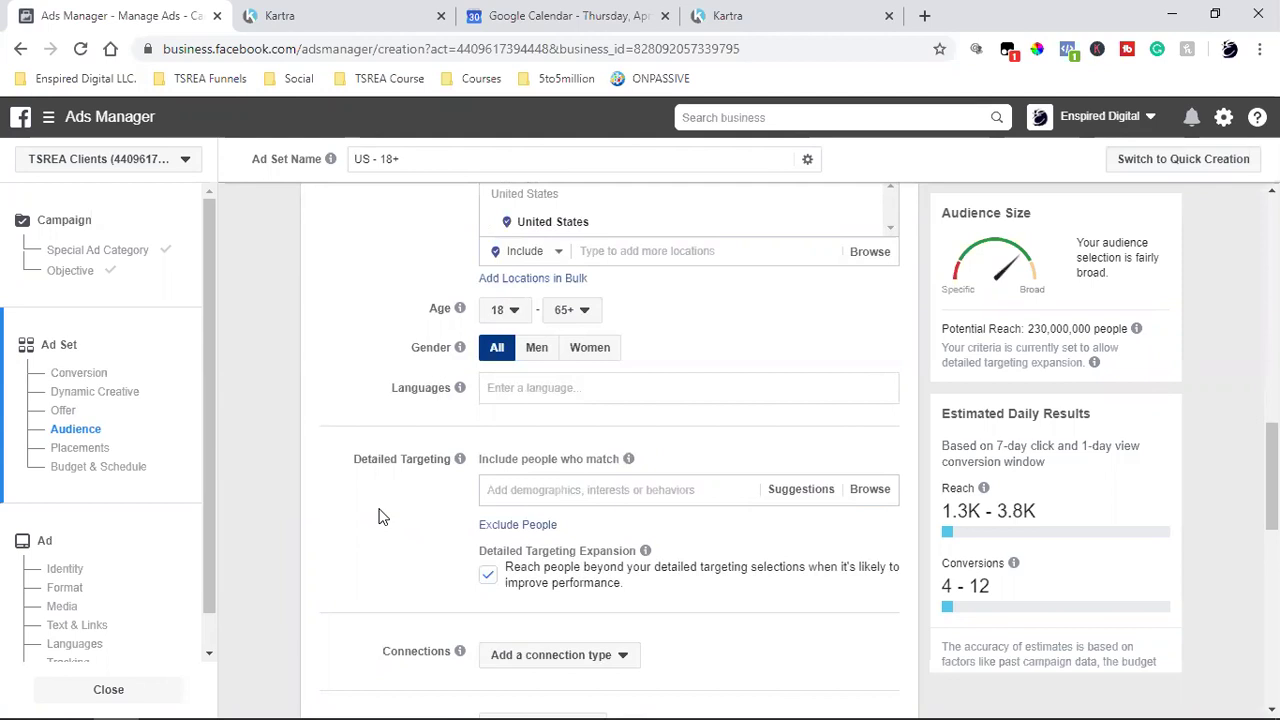
pyautogui.scroll(2, 378, 516)
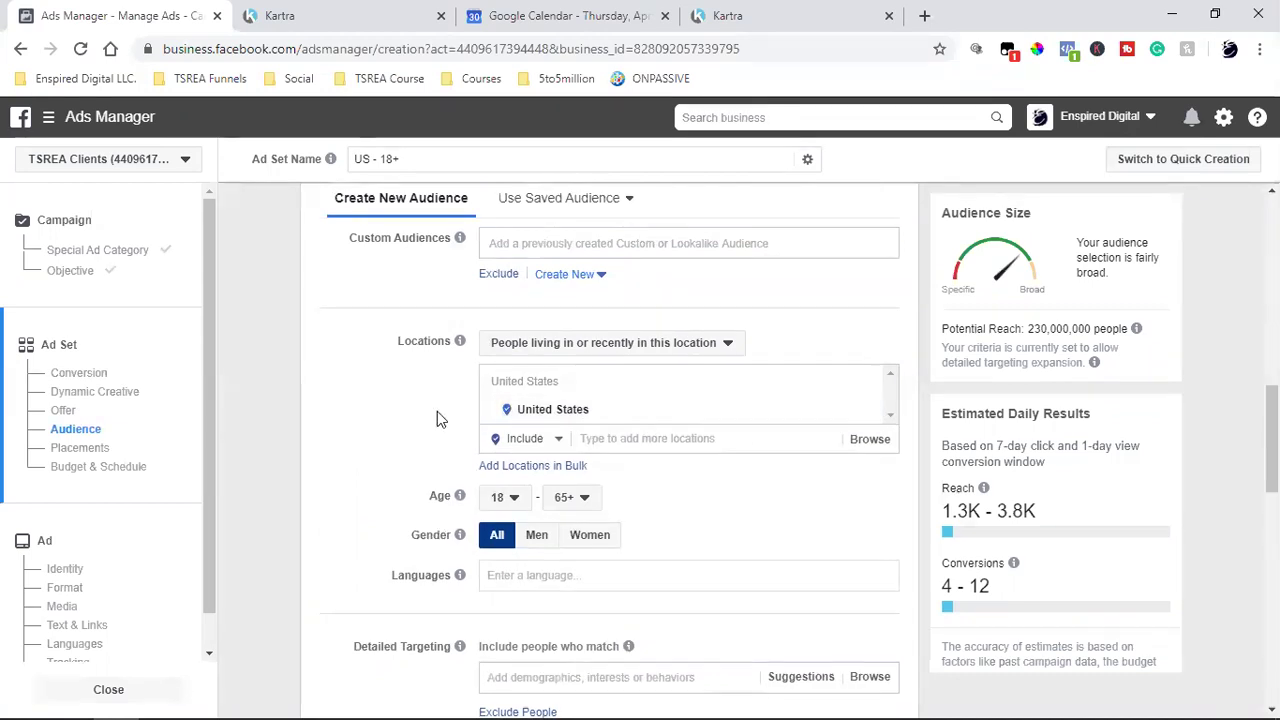
pyautogui.click(647, 350)
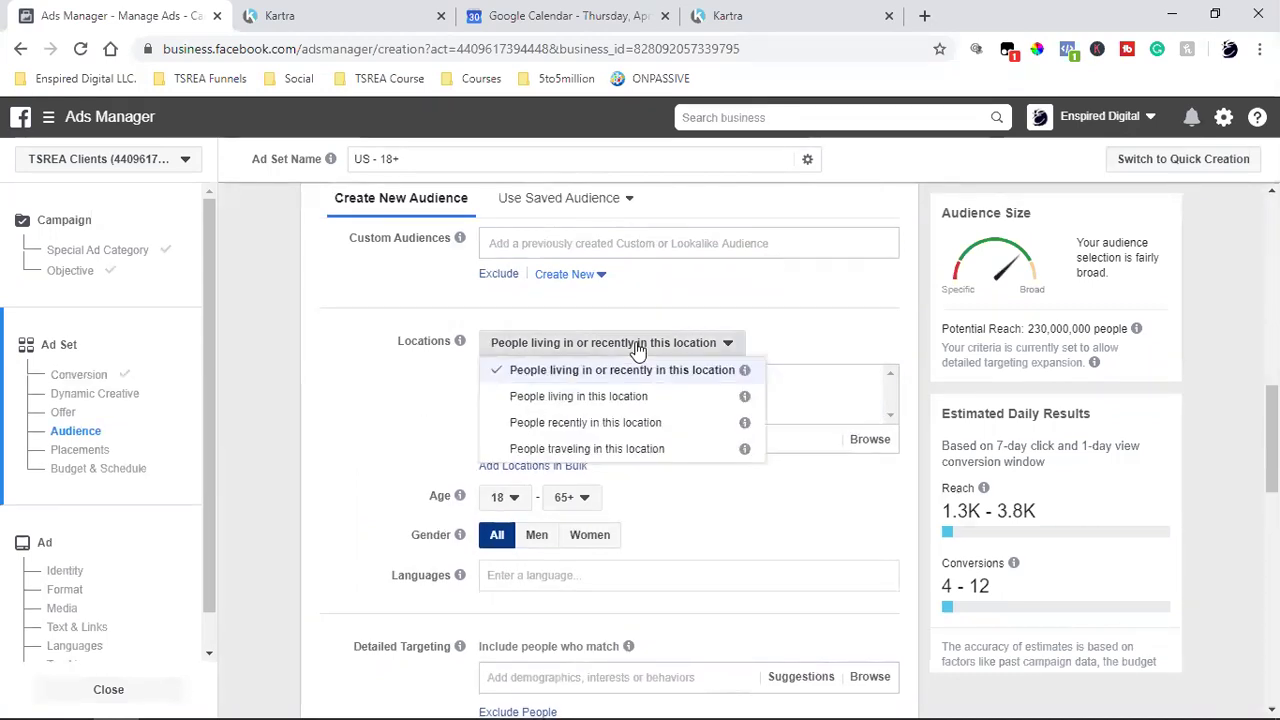
pyautogui.click(645, 410)
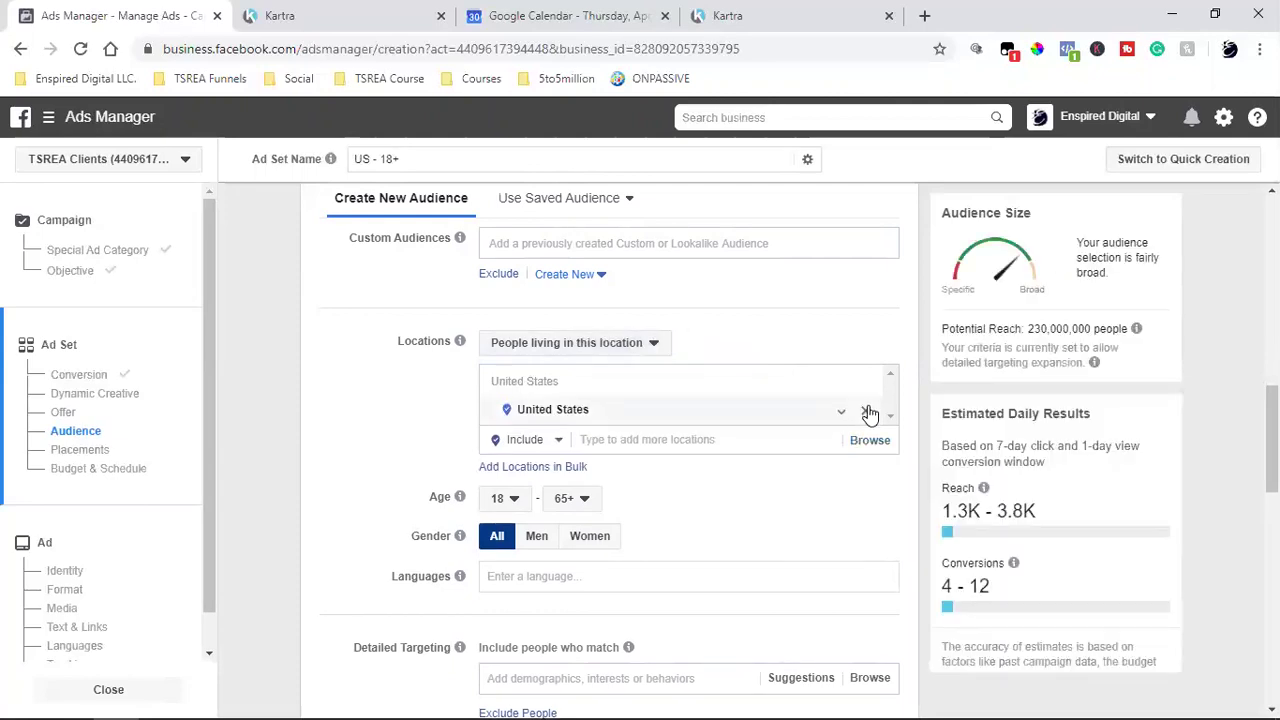
# Replace United States with Boston, Massachusetts as the audience's targeted location.
pyautogui.click(866, 413)
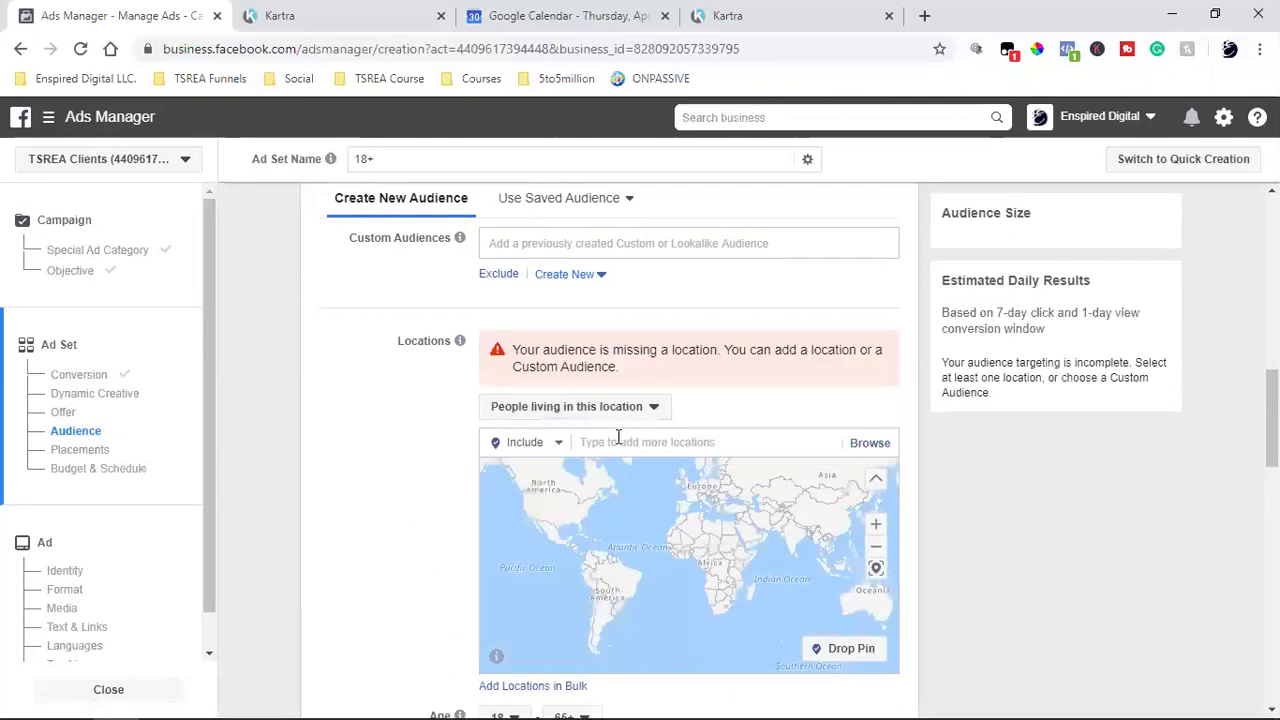
pyautogui.write('boston')
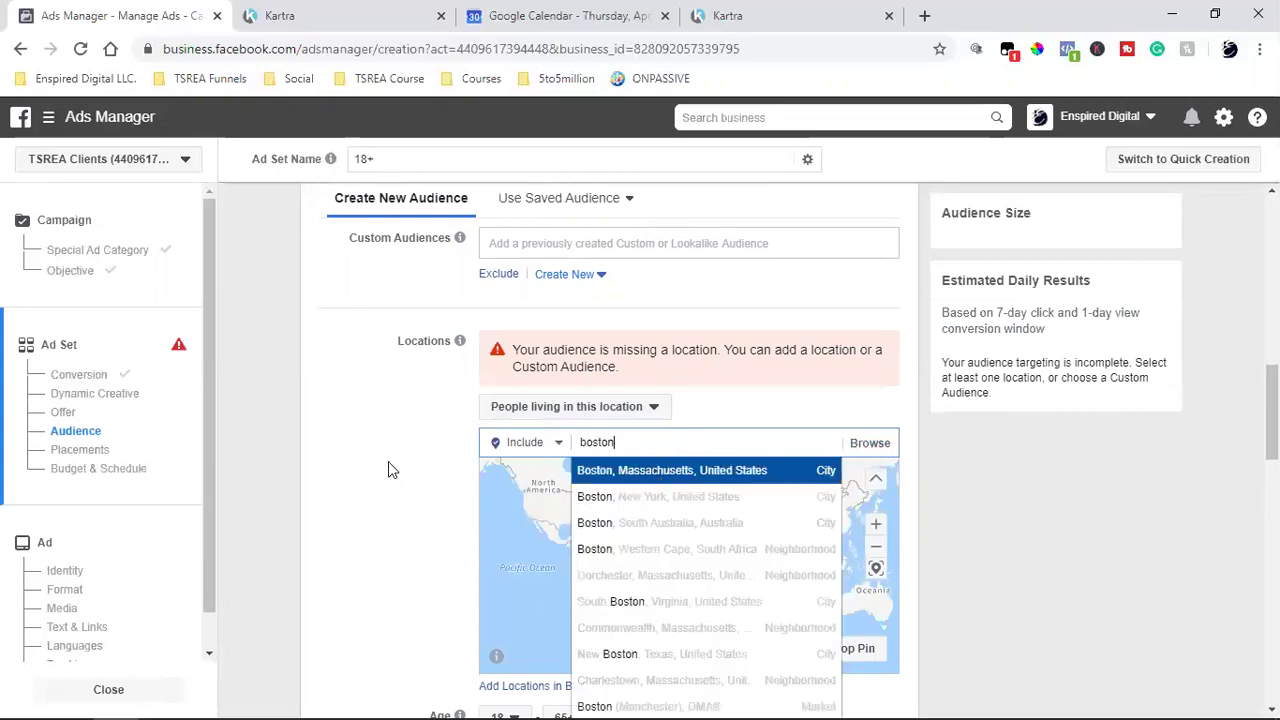
pyautogui.press('Return')
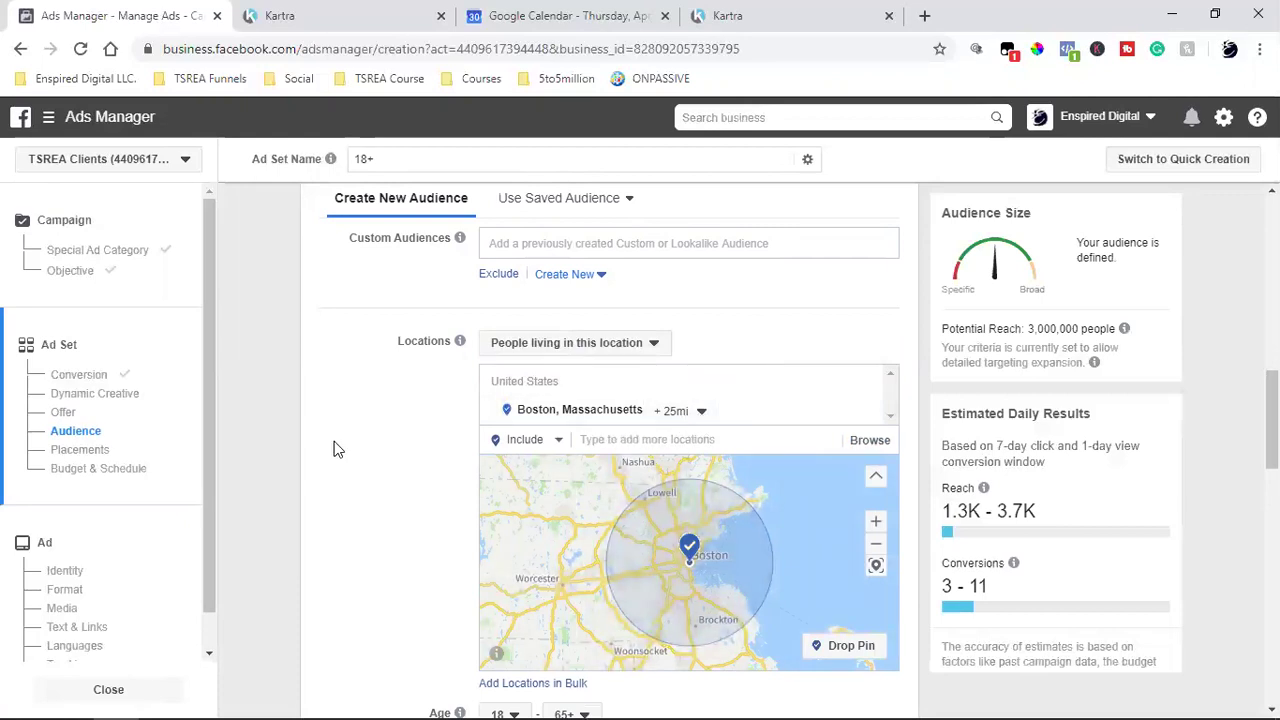
# Search the detailed targeting for flowers and for mothers day, and add the Mother's Day interest.
pyautogui.scroll(-4, 334, 450)
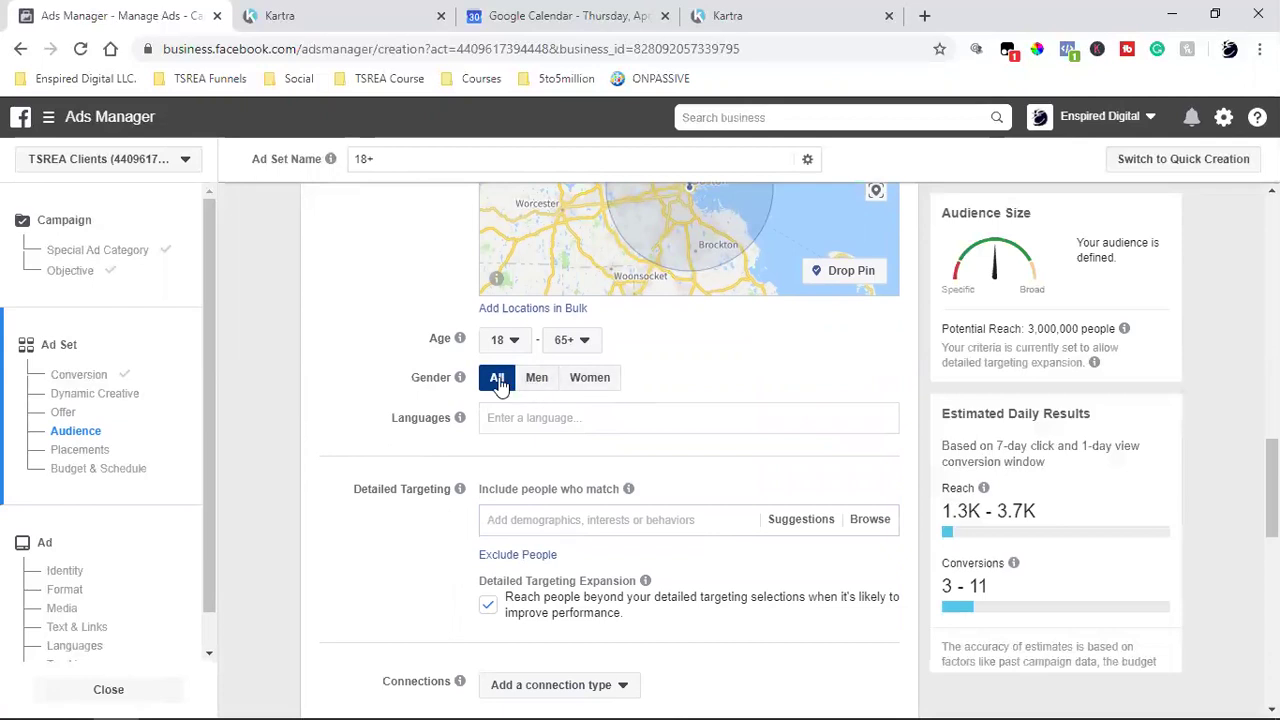
pyautogui.scroll(-2, 429, 474)
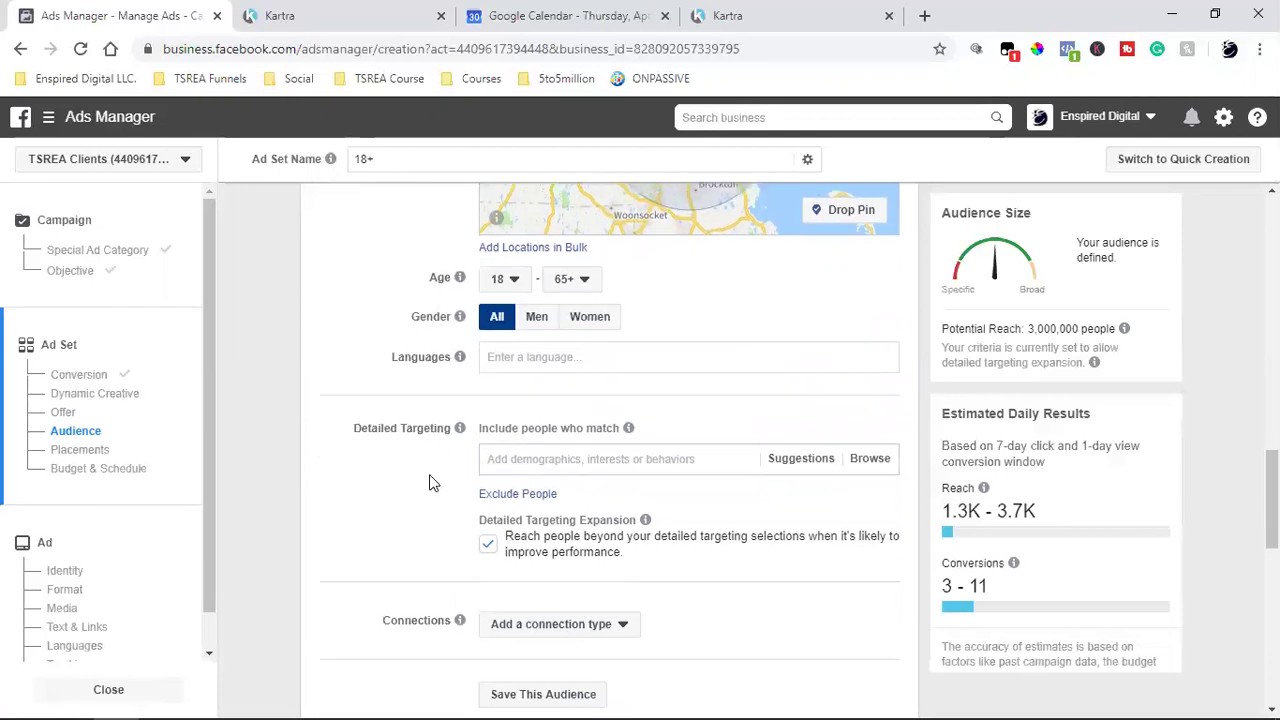
pyautogui.click(600, 337)
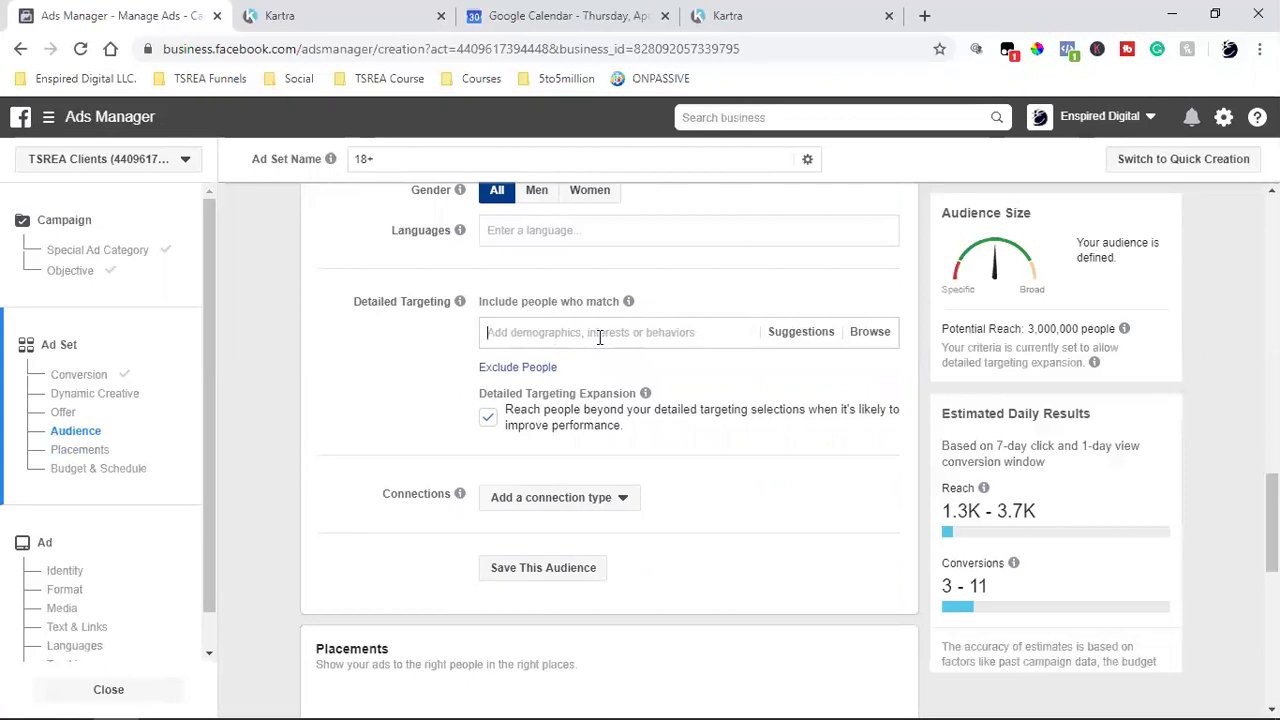
pyautogui.write('flowers')
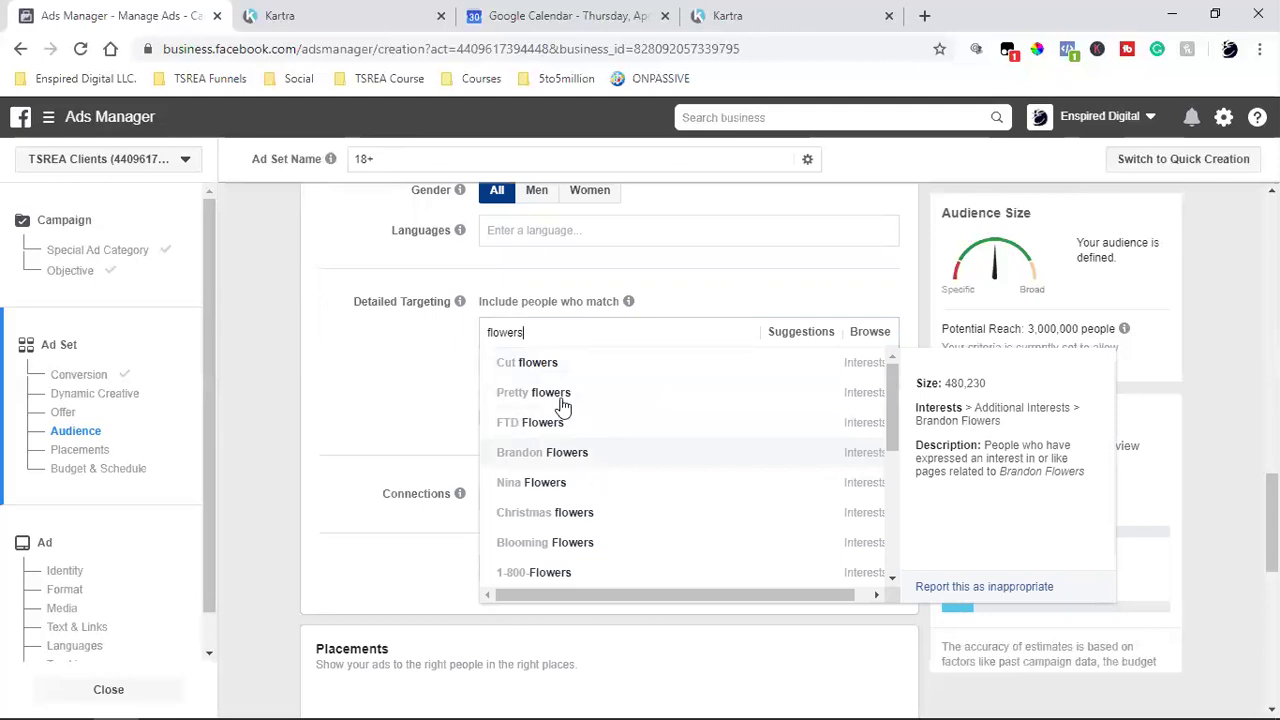
pyautogui.doubleClick(565, 333)
pyautogui.write('m')
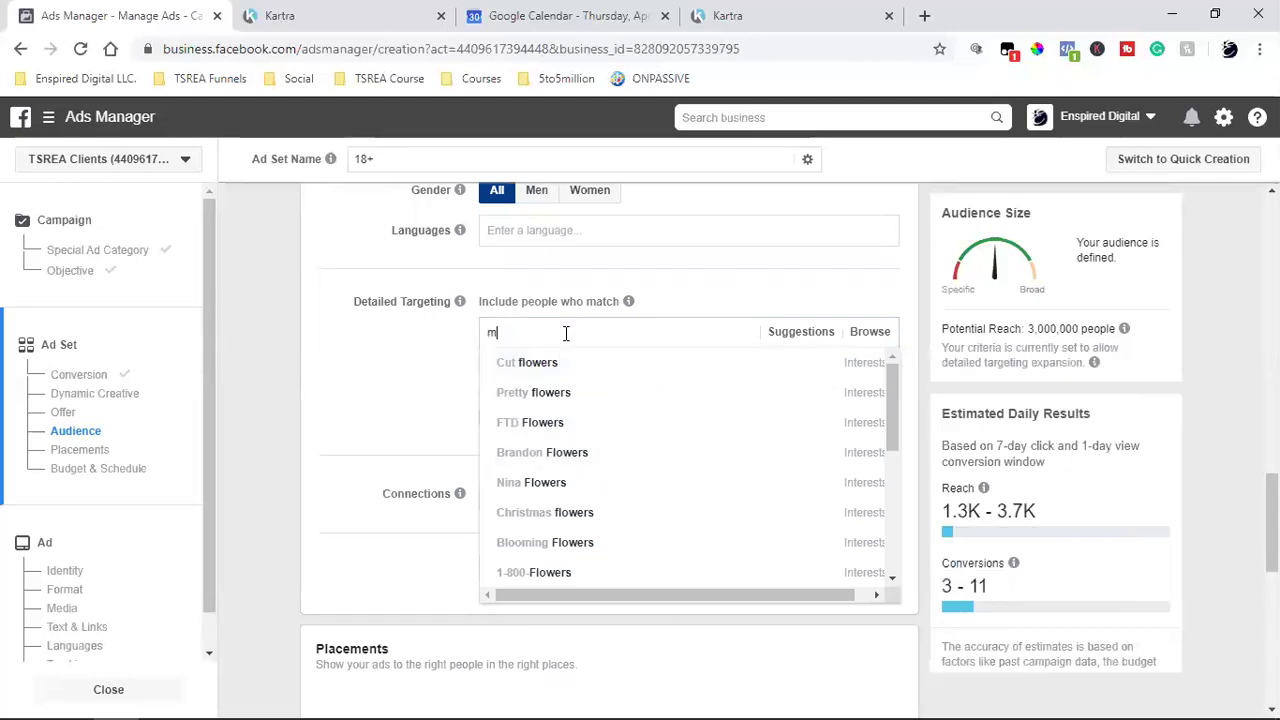
pyautogui.write('others day f')
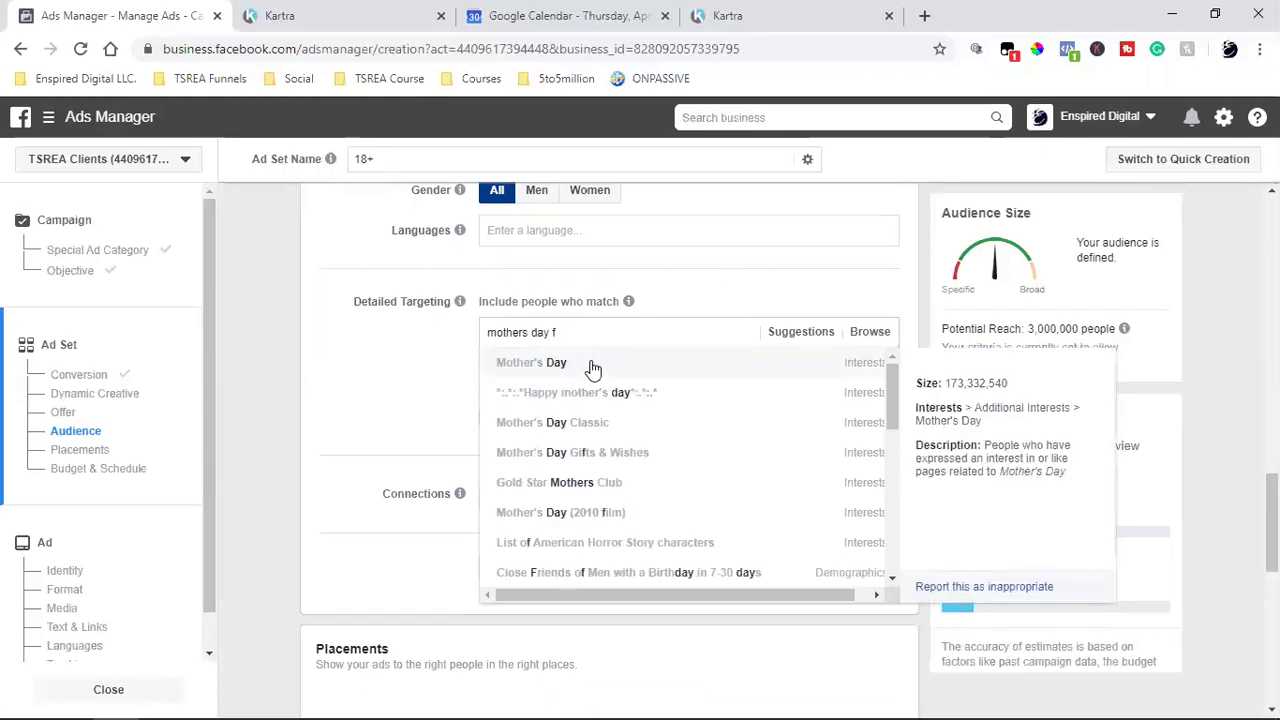
pyautogui.click(834, 368)
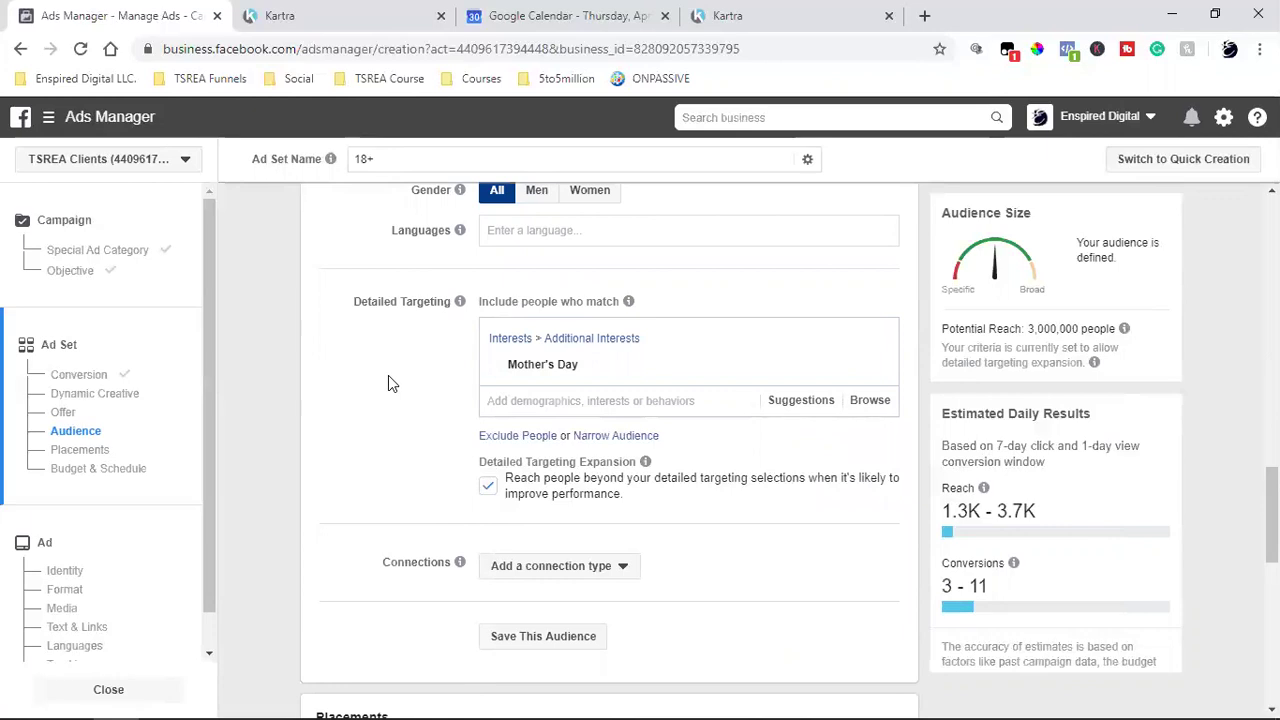
# Add a Facebook Pages connection to the audience that excludes people who like your Page.
pyautogui.scroll(-2, 395, 375)
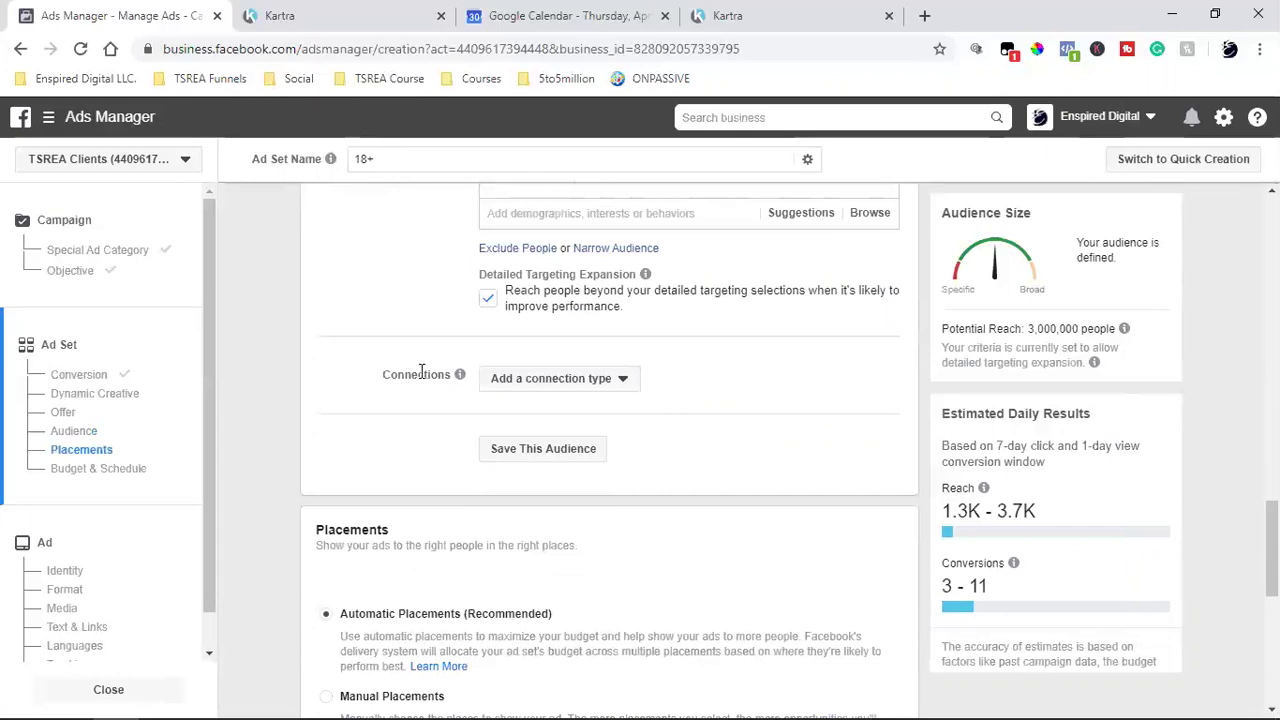
pyautogui.click(581, 385)
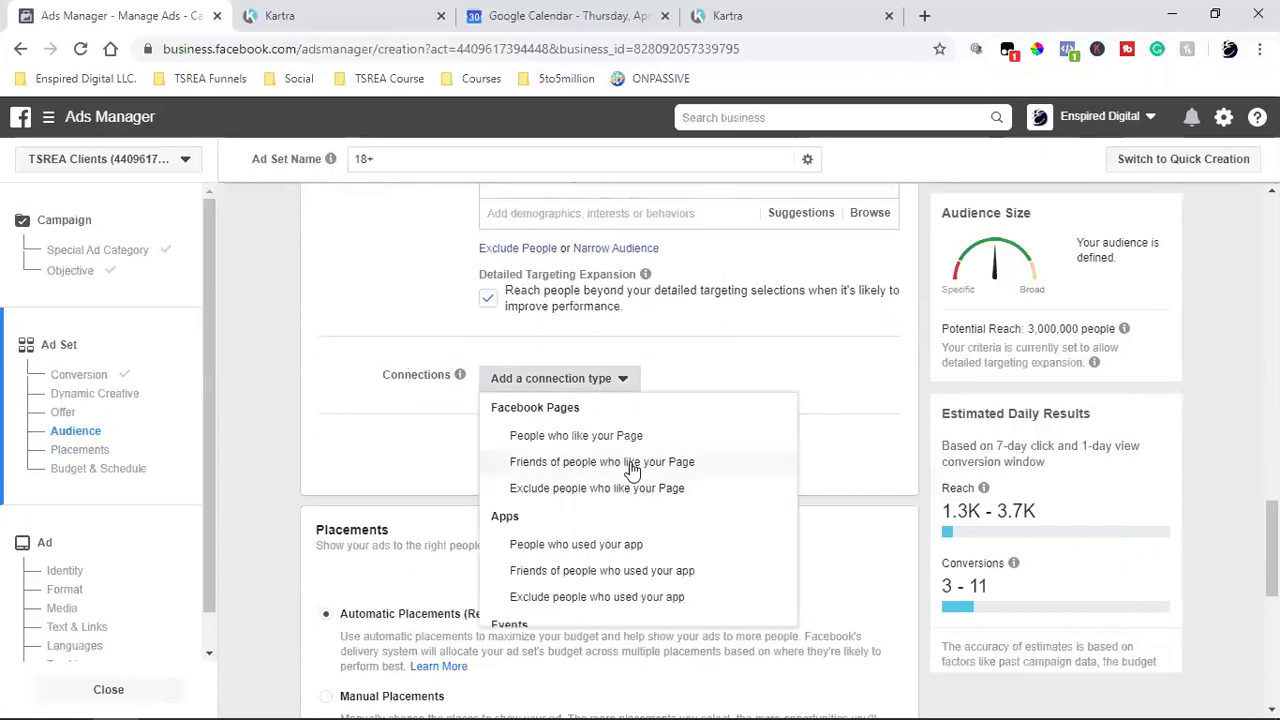
pyautogui.click(601, 488)
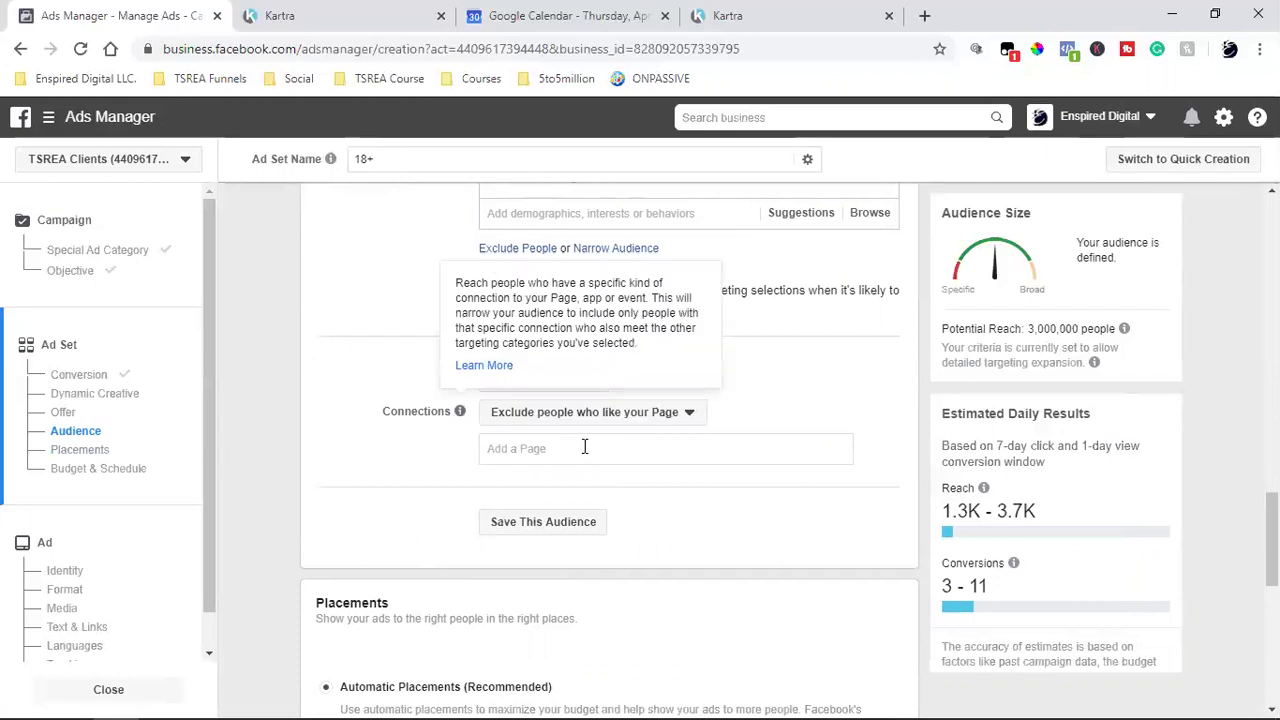
# Set the ad set's daily budget to $5, reviewing the audience's detailed targeting in between.
pyautogui.scroll(-4, 585, 447)
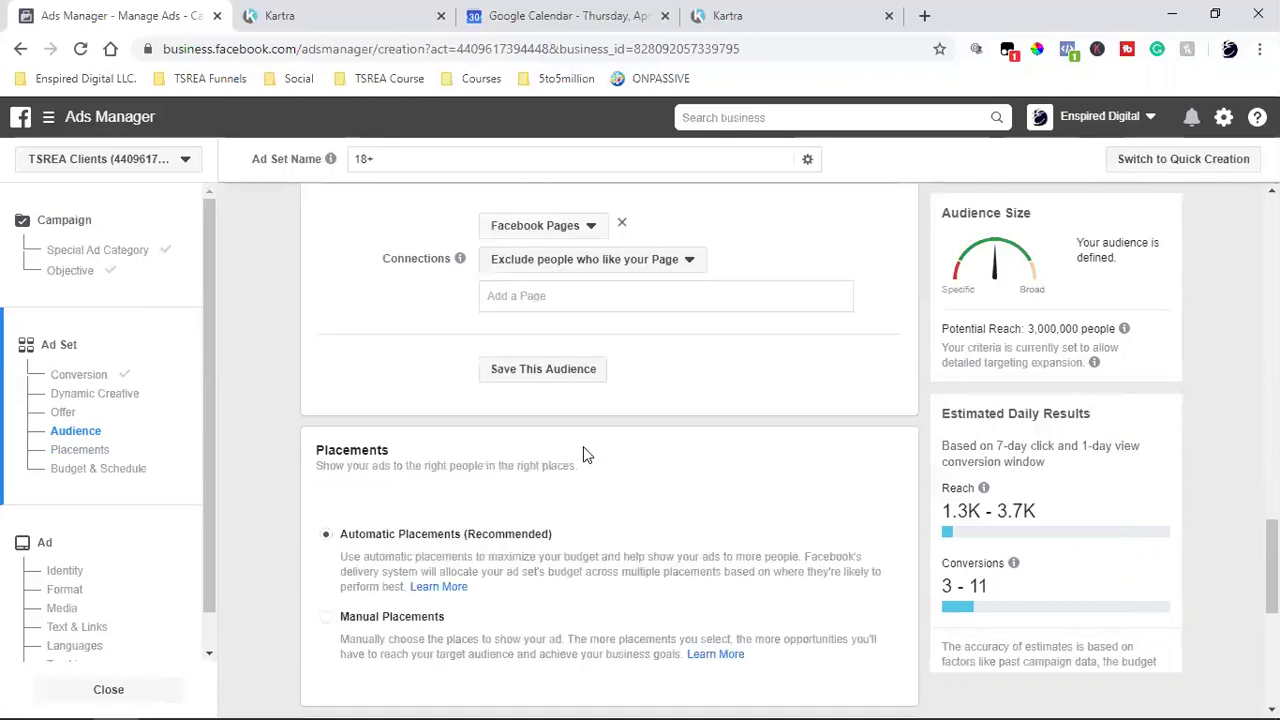
pyautogui.scroll(-2, 700, 413)
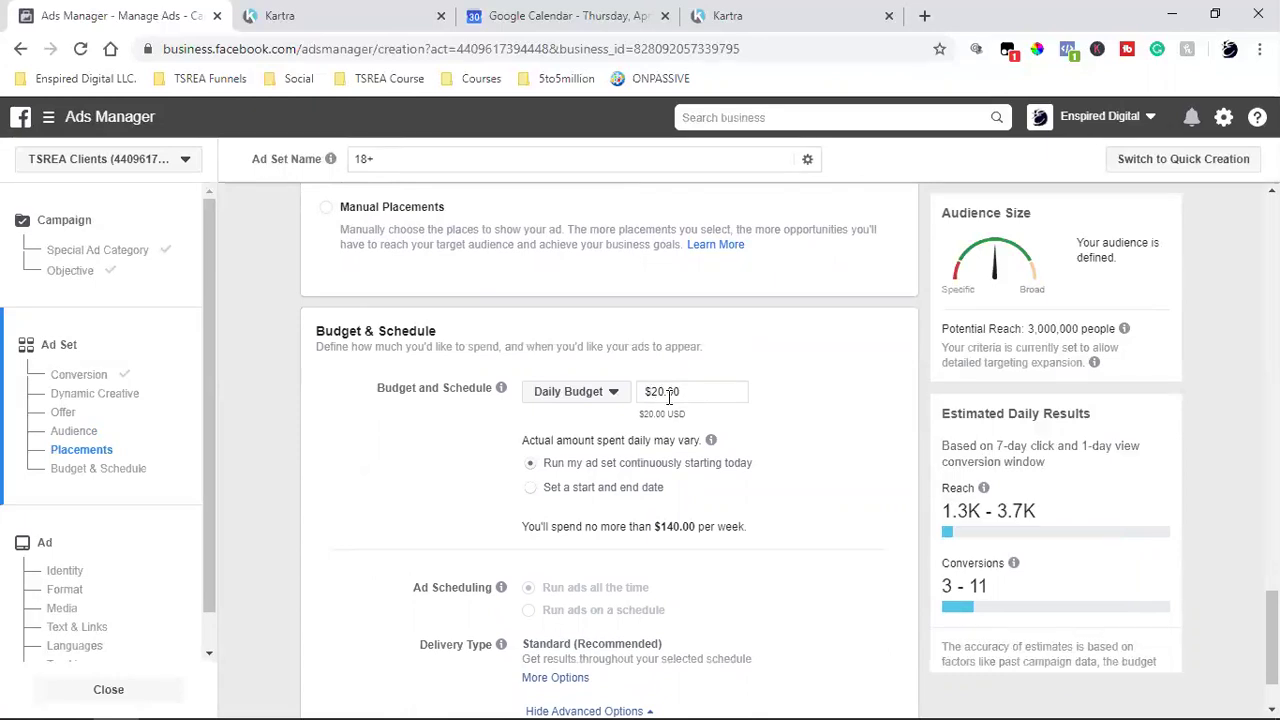
pyautogui.doubleClick(669, 395)
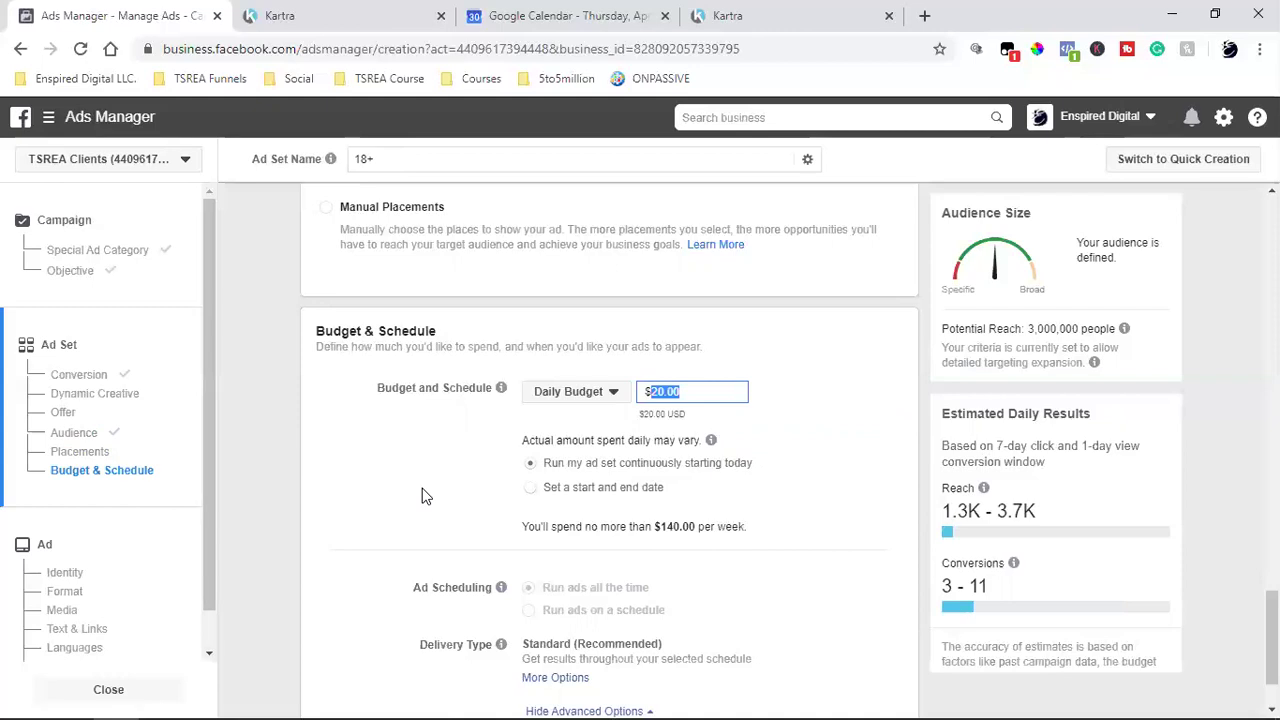
pyautogui.scroll(8, 421, 495)
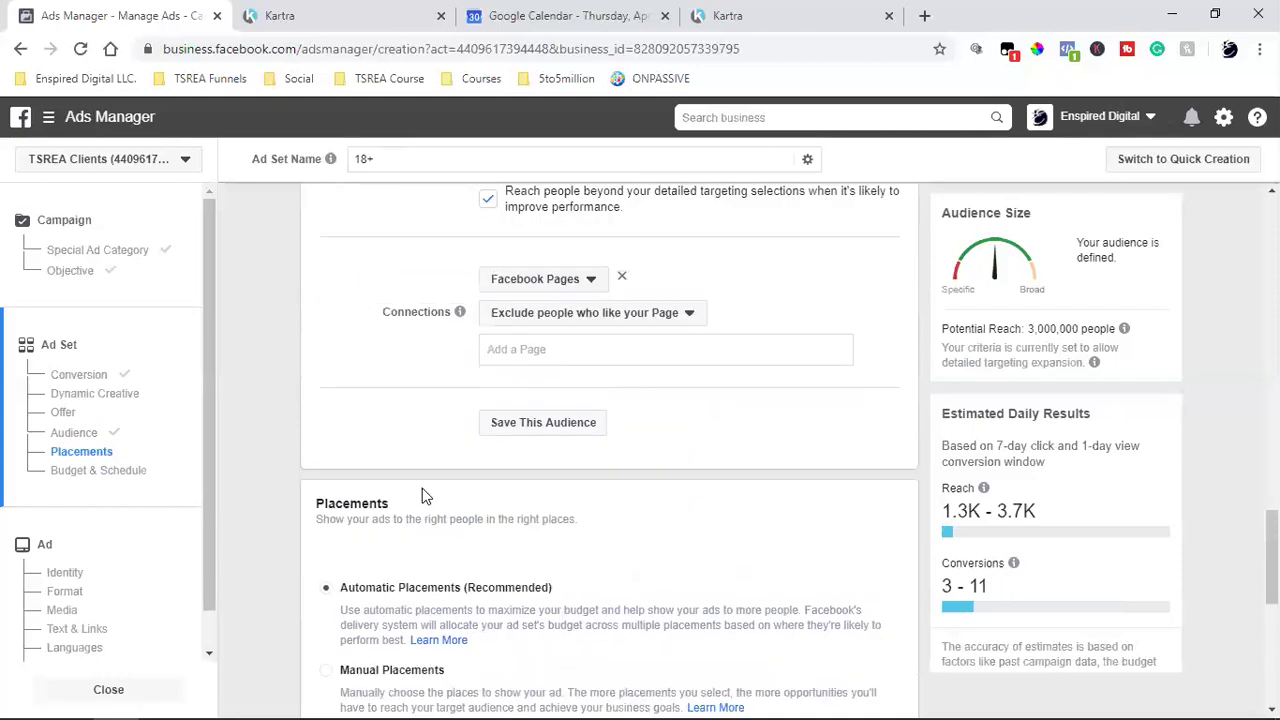
pyautogui.moveTo(546, 372)
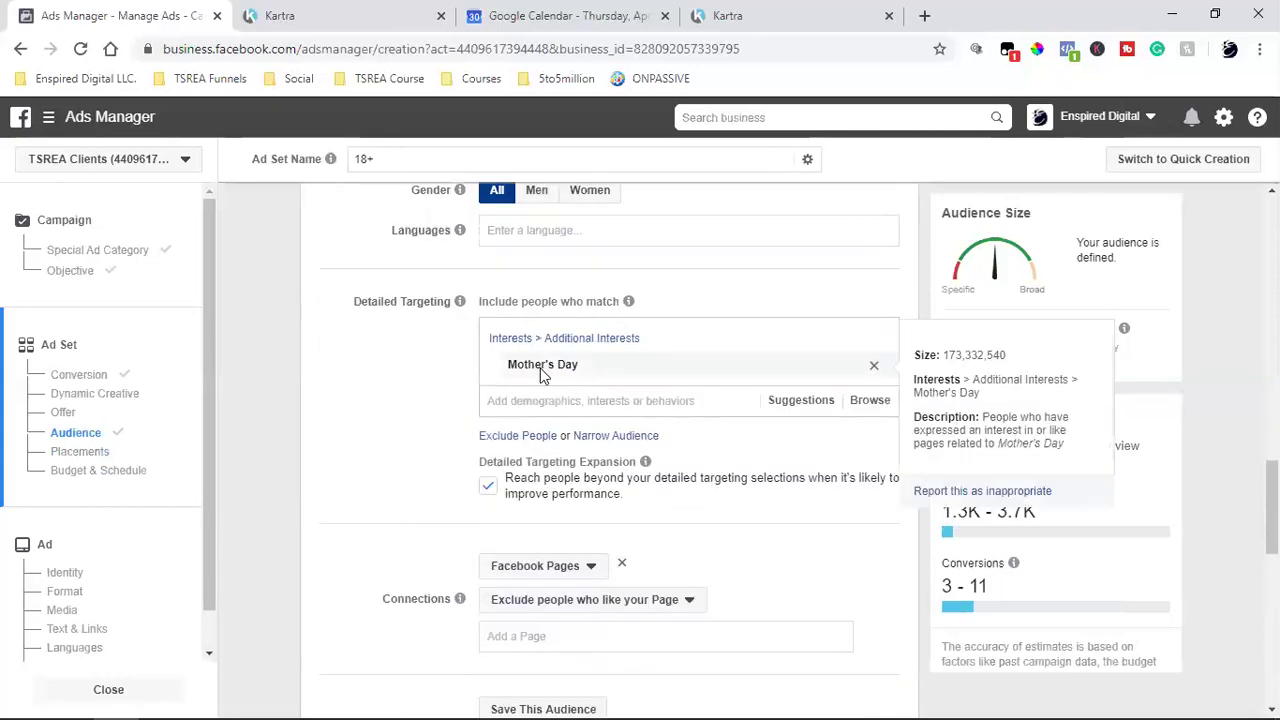
pyautogui.scroll(-4, 436, 440)
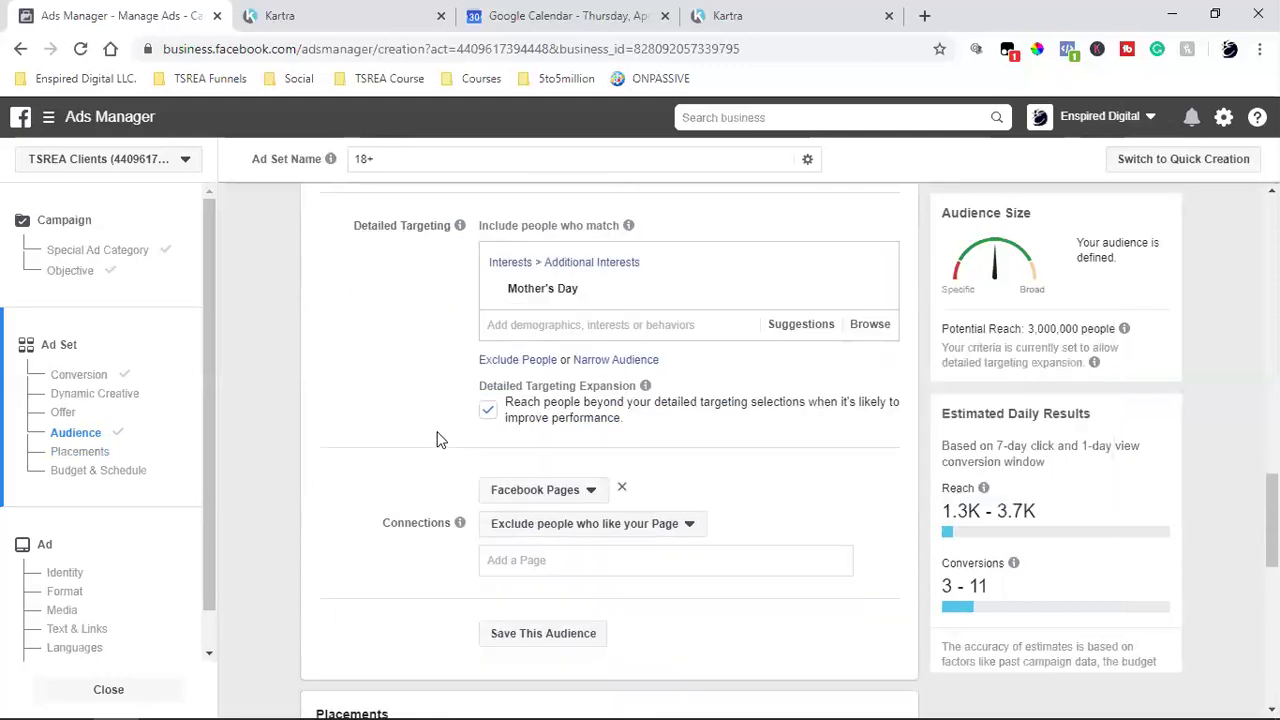
pyautogui.scroll(-1, 437, 440)
pyautogui.write('5')
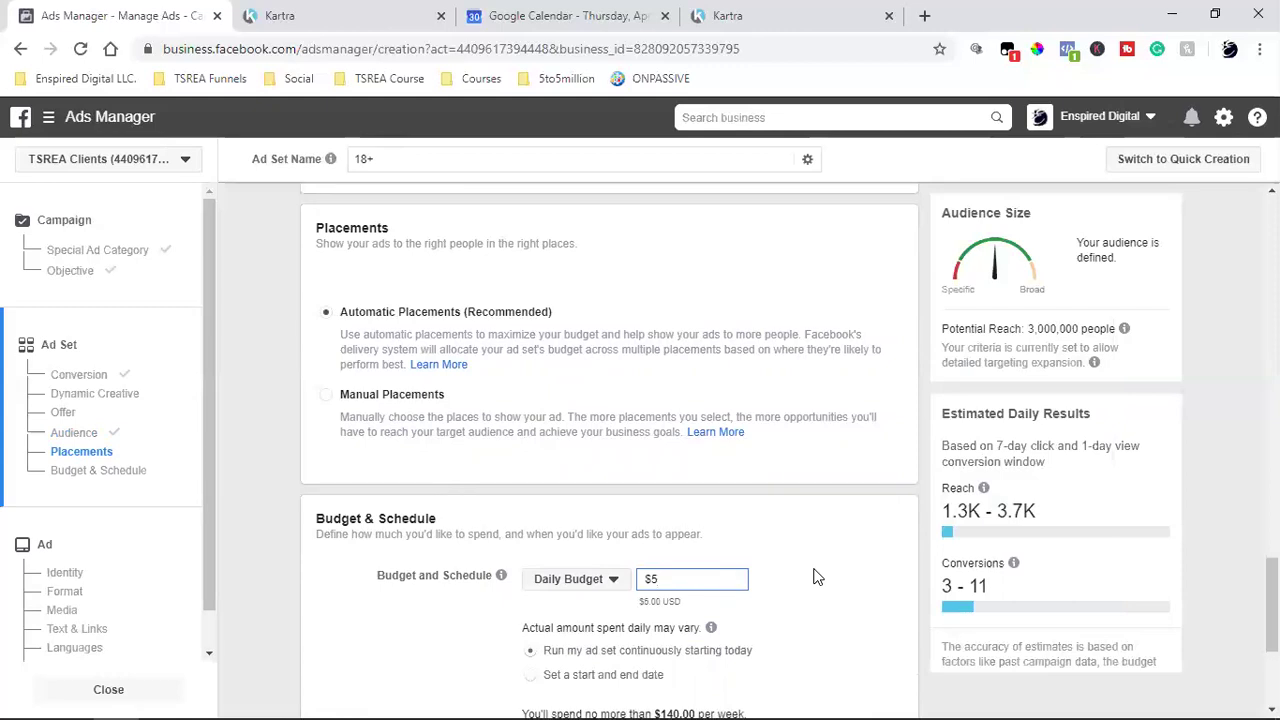
pyautogui.click(815, 577)
# Check the rest of the budget and schedule settings and continue to the ad setup.
pyautogui.scroll(-2, 830, 555)
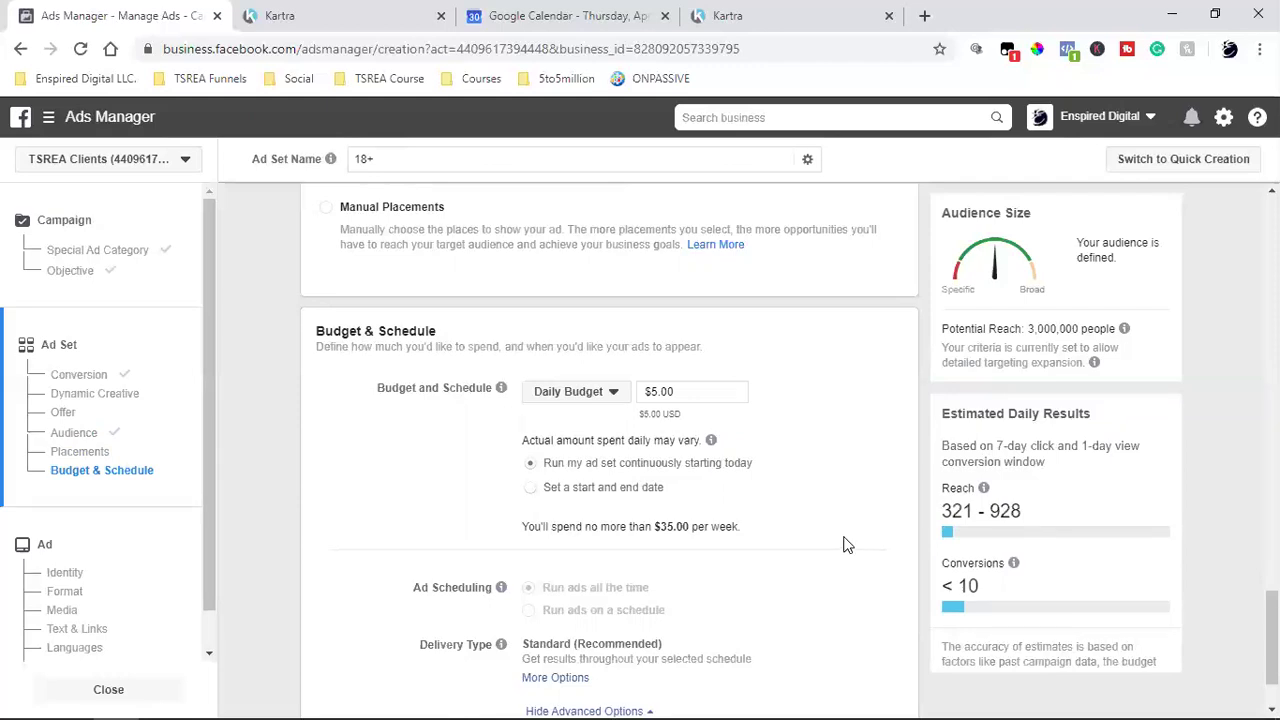
pyautogui.scroll(-1, 785, 458)
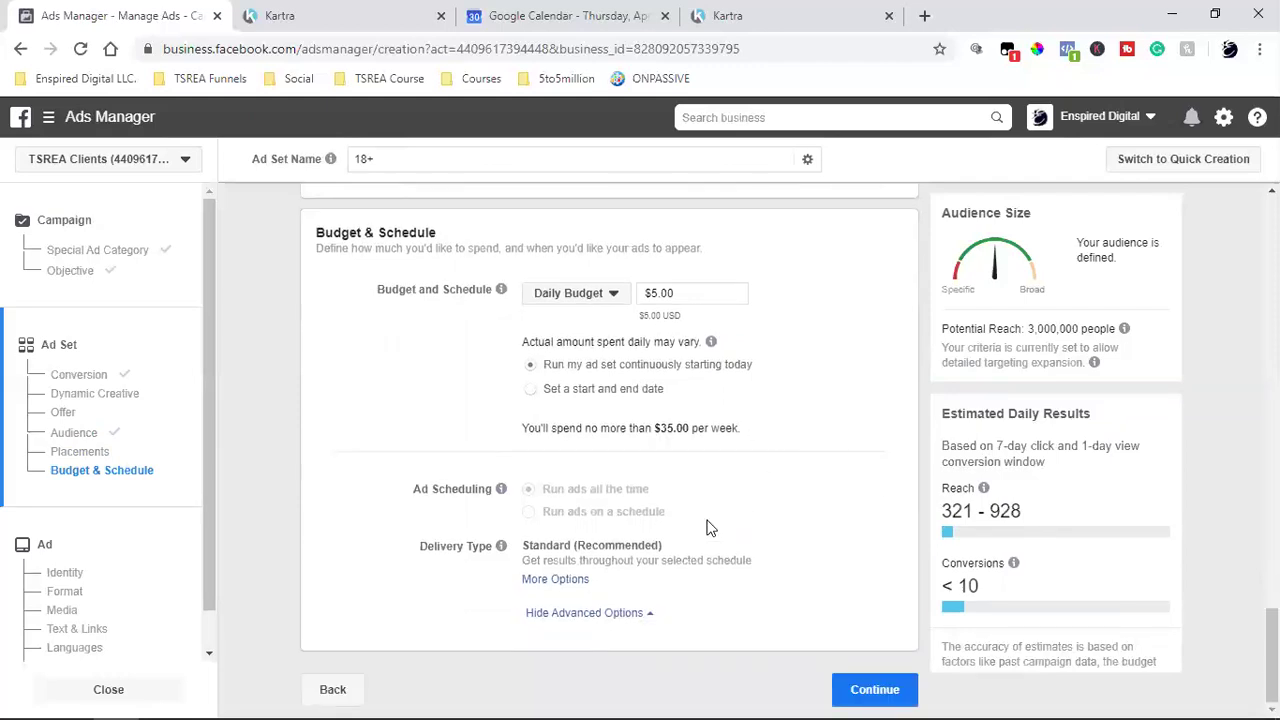
pyautogui.click(886, 689)
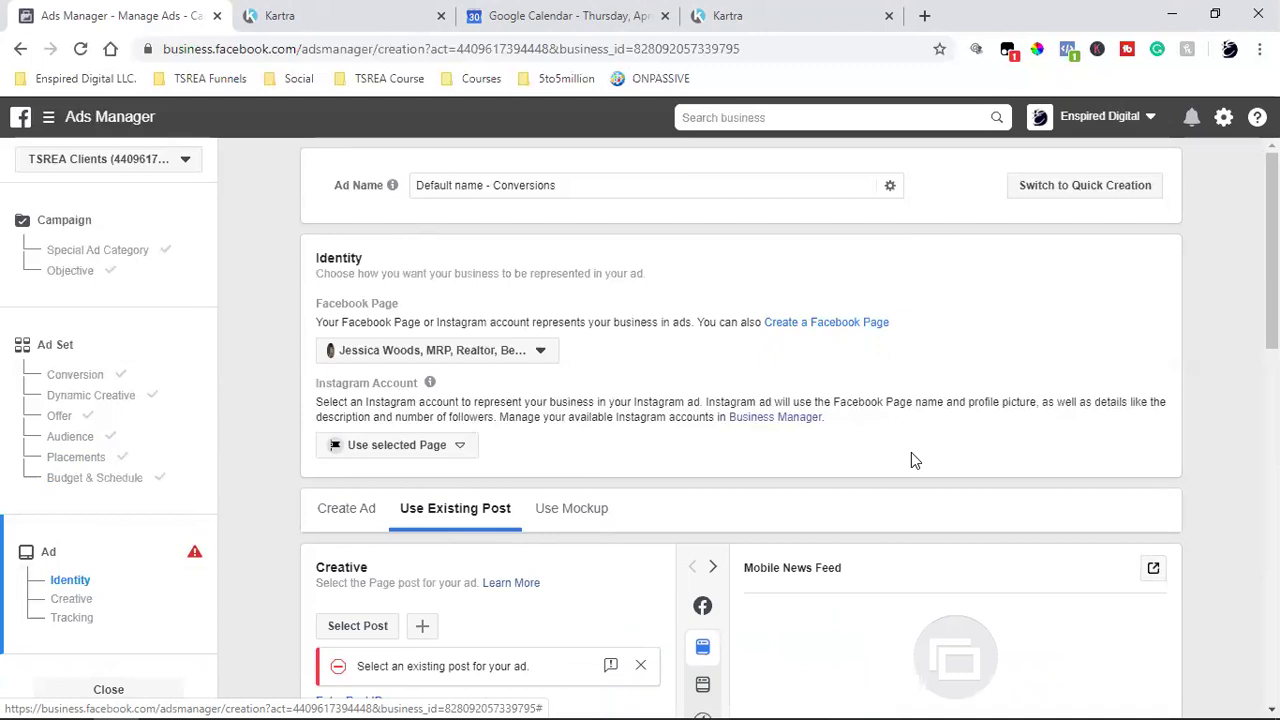
# View the Page's existing posts offered for the ad without picking one, and view the ad's tracking settings.
pyautogui.scroll(-1, 911, 452)
pyautogui.click(352, 532)
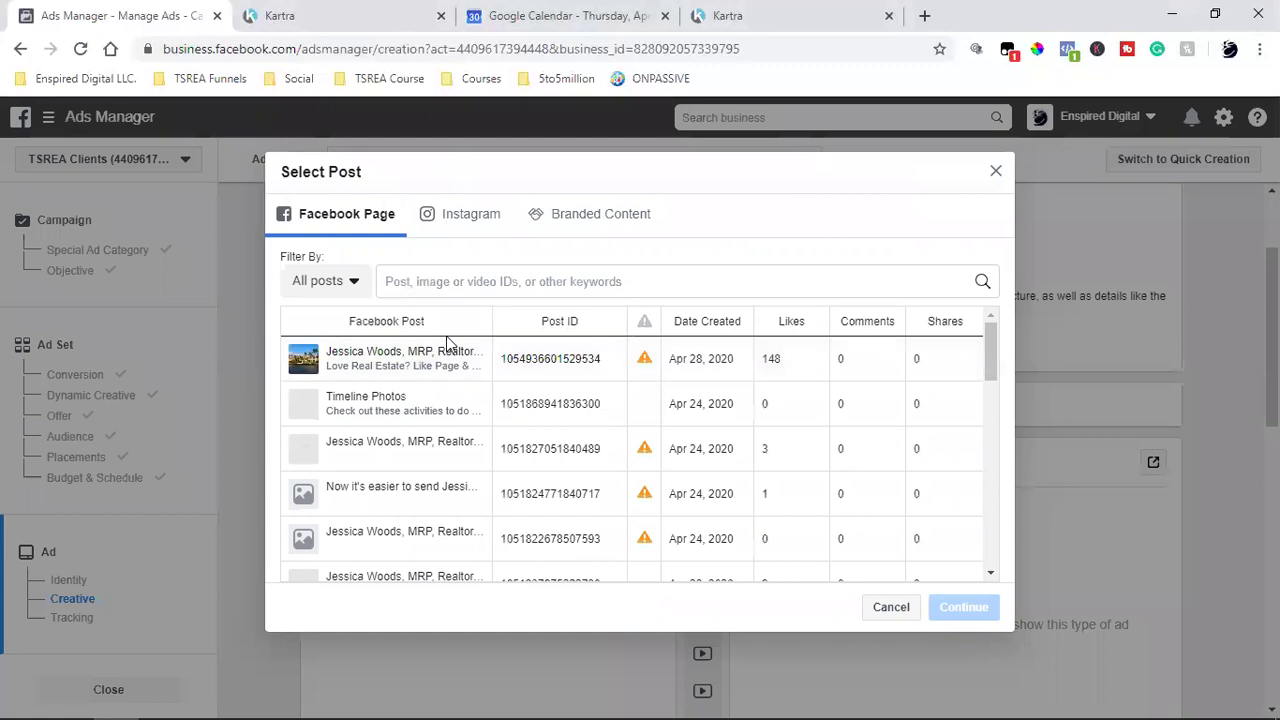
pyautogui.click(893, 609)
pyautogui.scroll(-4, 538, 430)
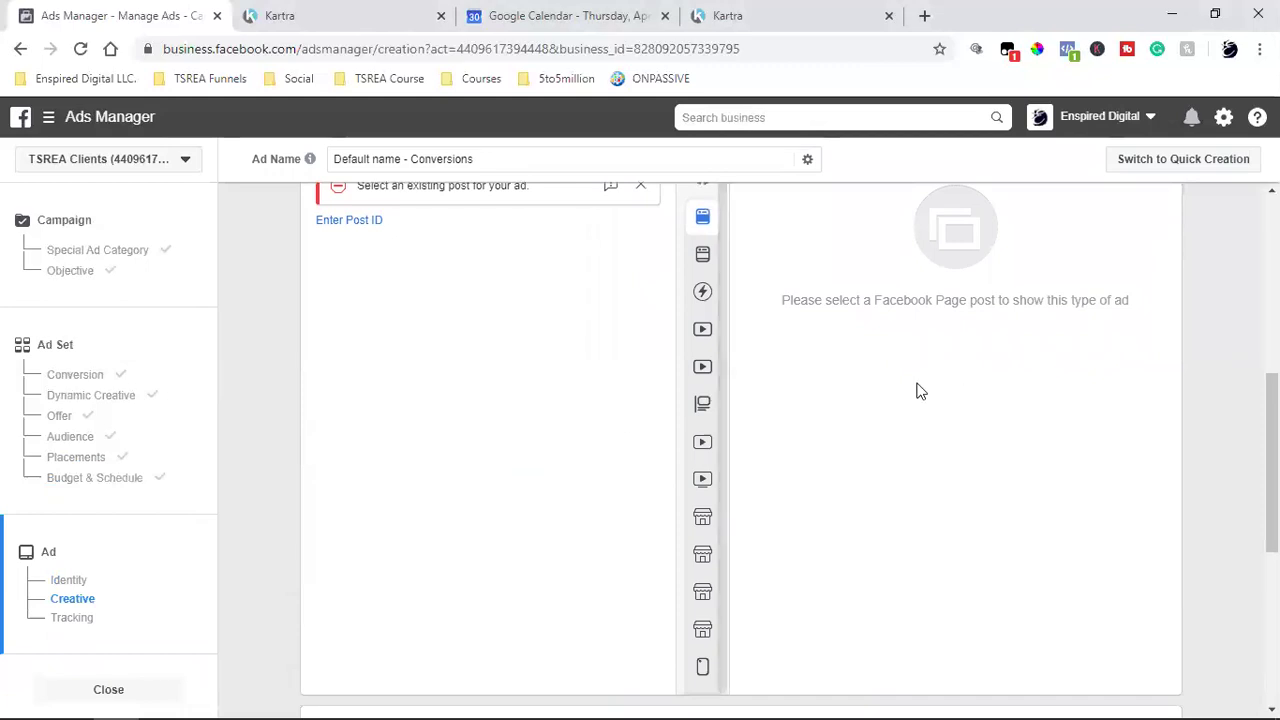
pyautogui.scroll(-2, 490, 420)
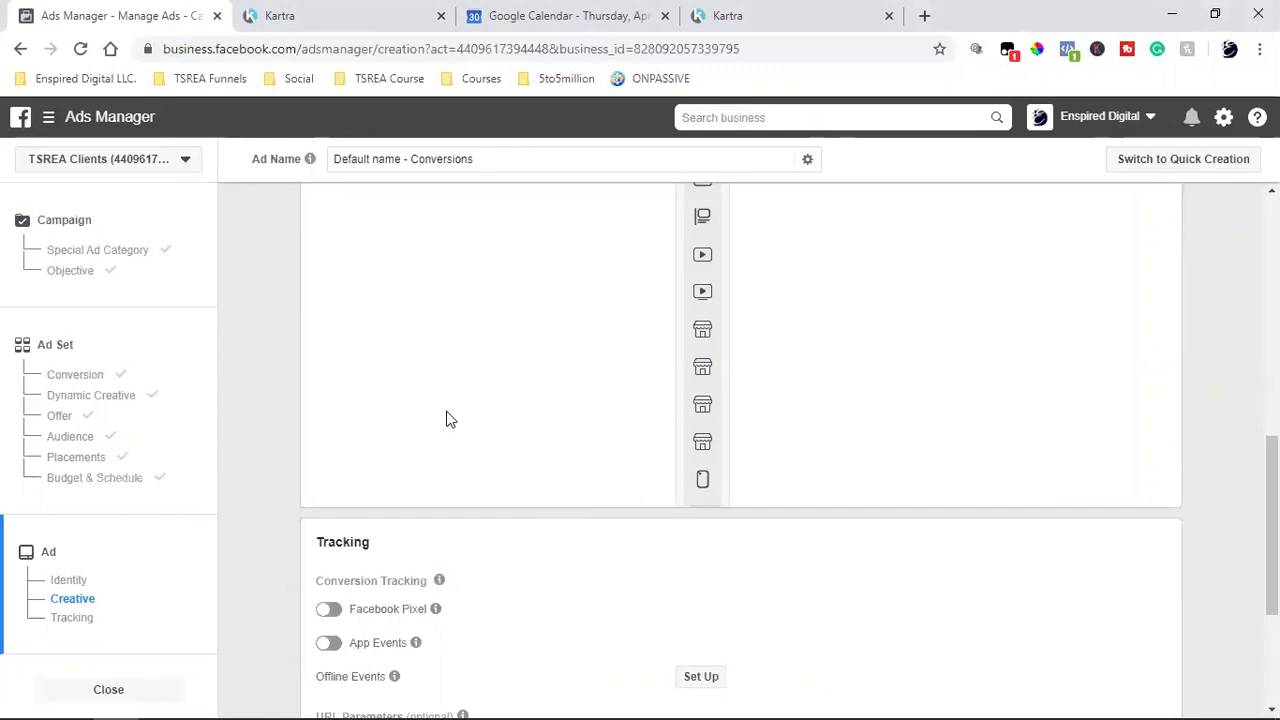
# Open the FB Ads 4 Beginners landing page in a new browser tab.
pyautogui.click(922, 15)
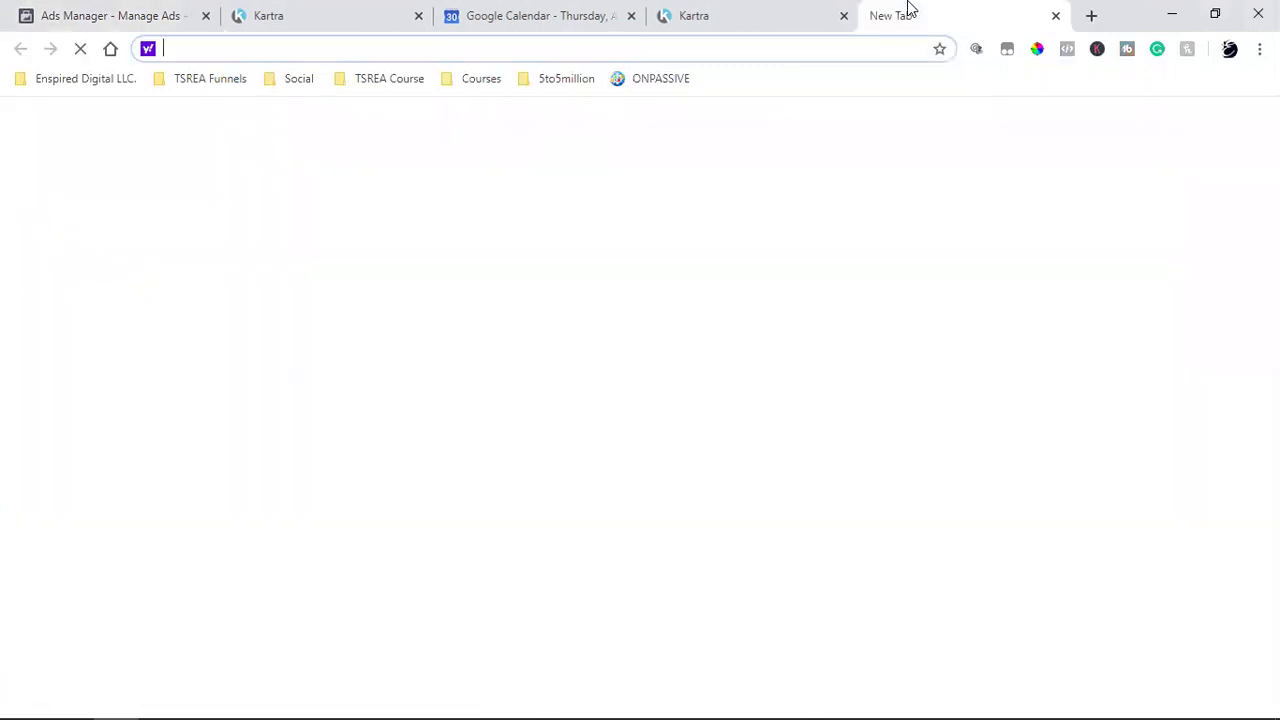
pyautogui.write('fb')
pyautogui.press('Return')
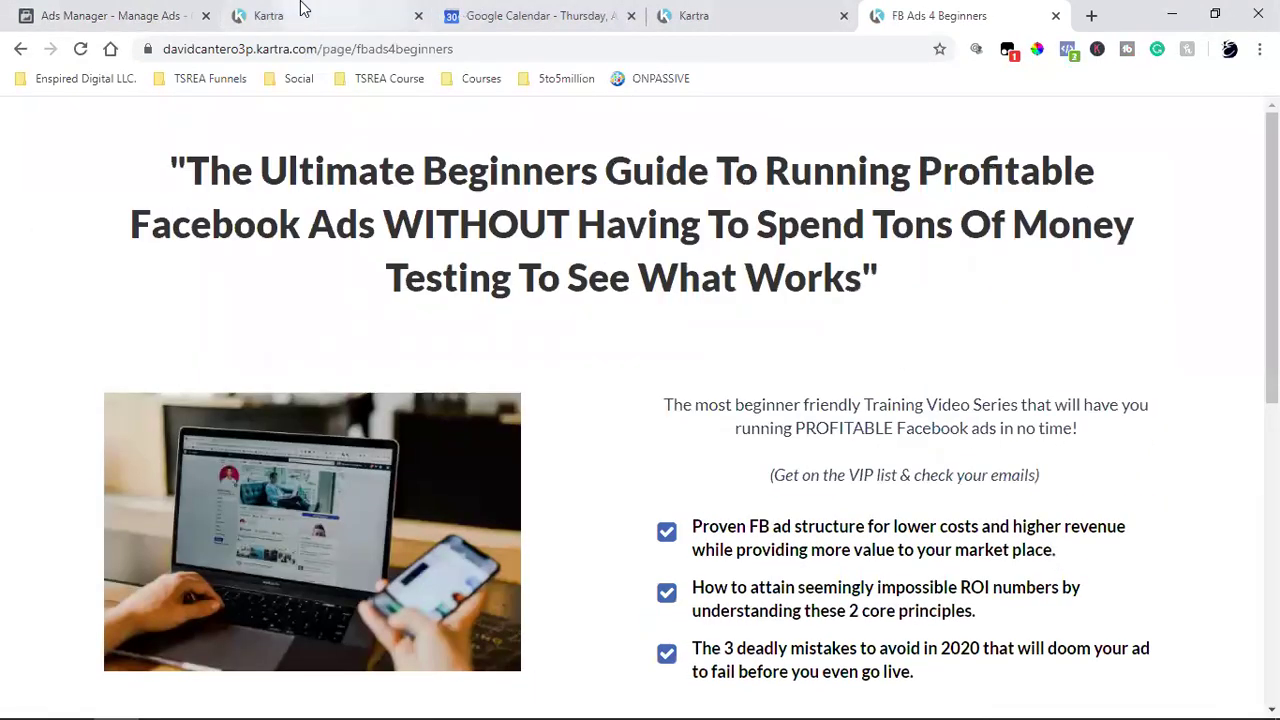
# Return to Facebook Ads Manager and leave the unfinished ad creation for the campaigns overview, discarding the unsaved changes.
pyautogui.click(150, 14)
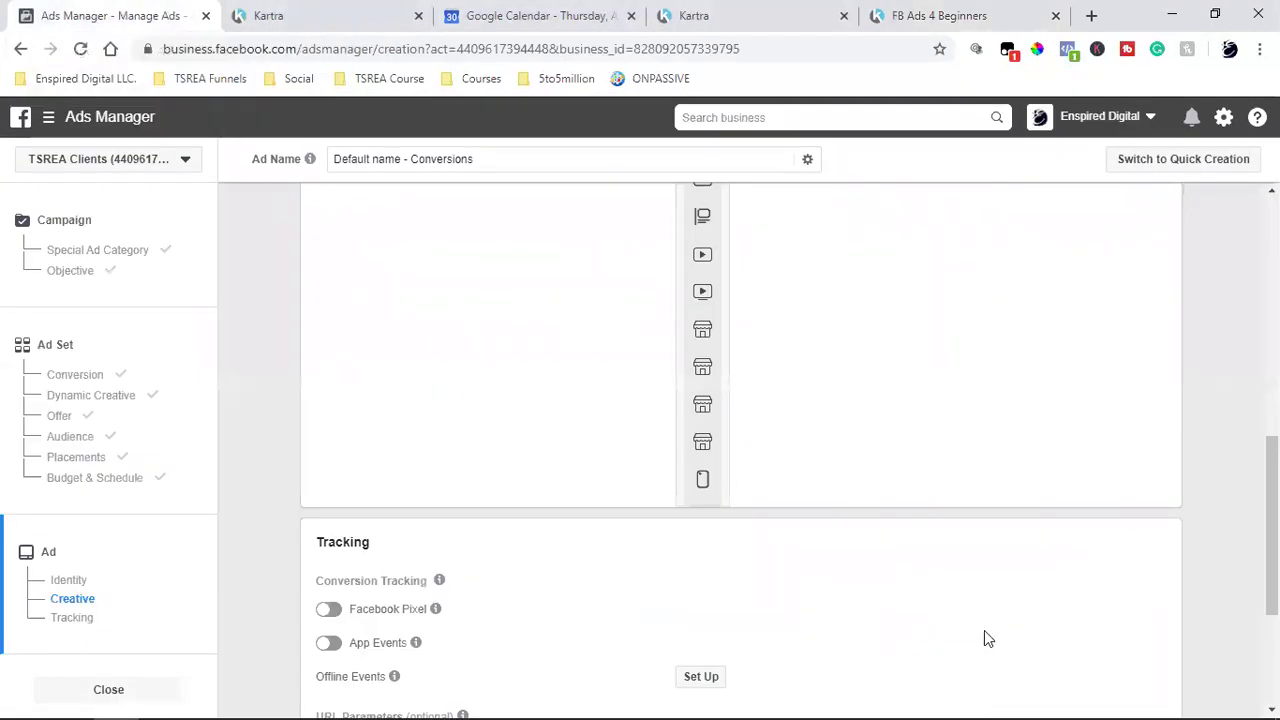
pyautogui.click(44, 119)
pyautogui.click(128, 237)
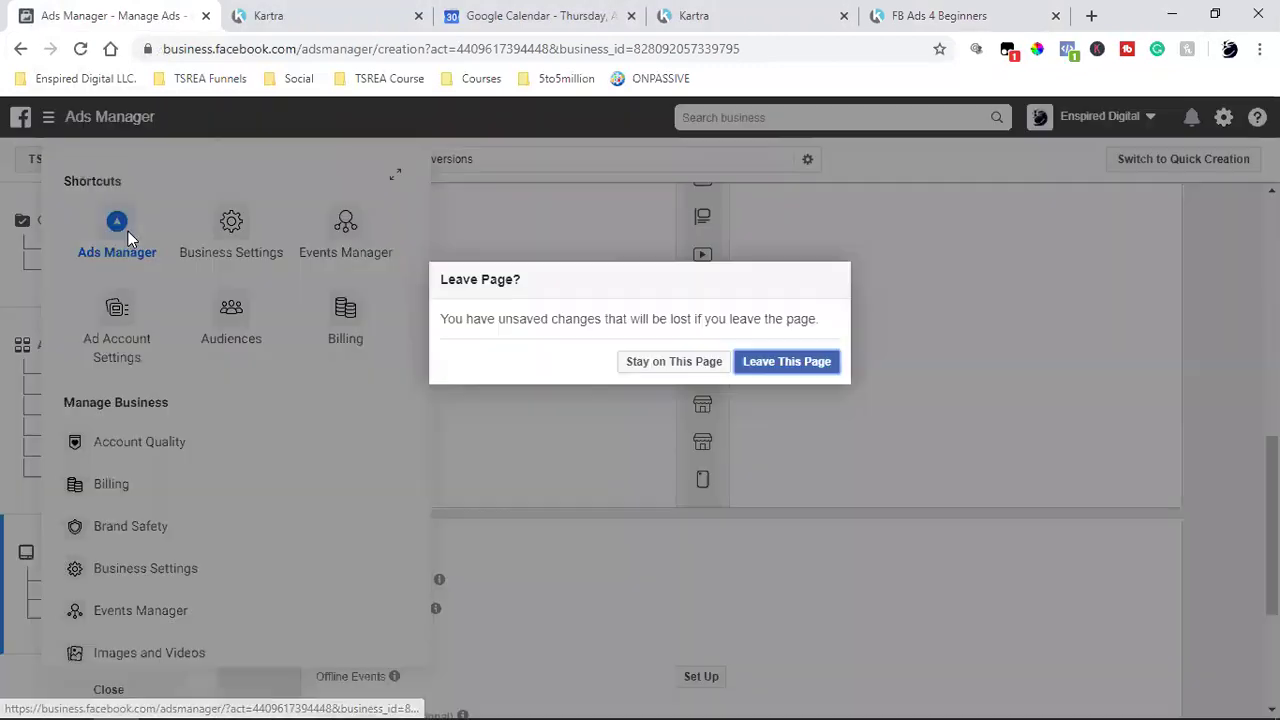
pyautogui.click(773, 364)
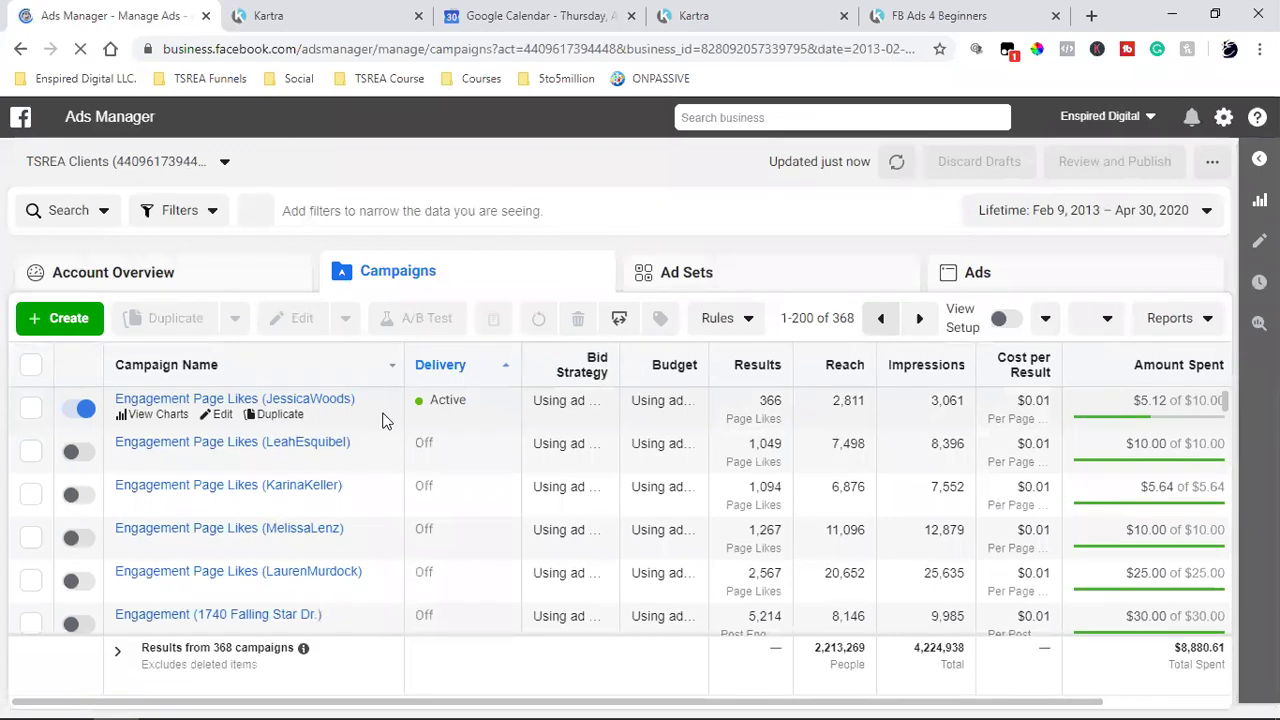
# Show the ad sets of the active Engagement Page Likes campaign and select its ad set.
pyautogui.click(382, 420)
pyautogui.click(698, 279)
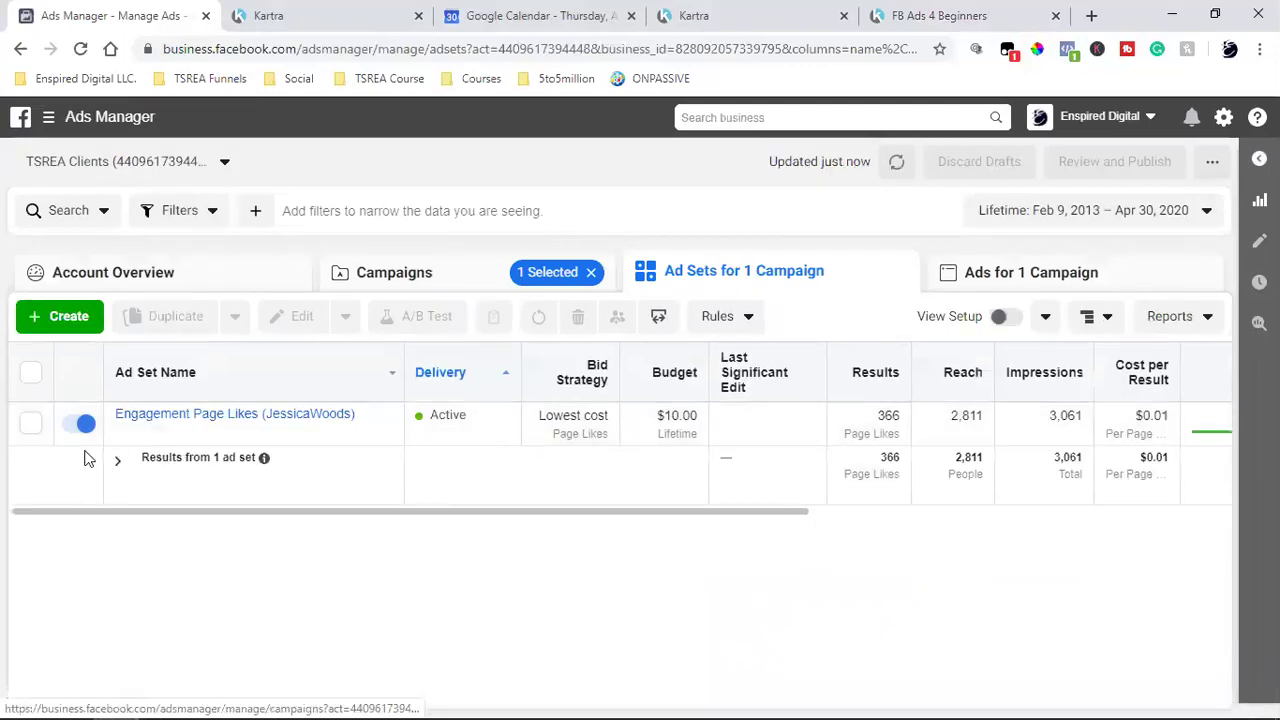
pyautogui.click(31, 428)
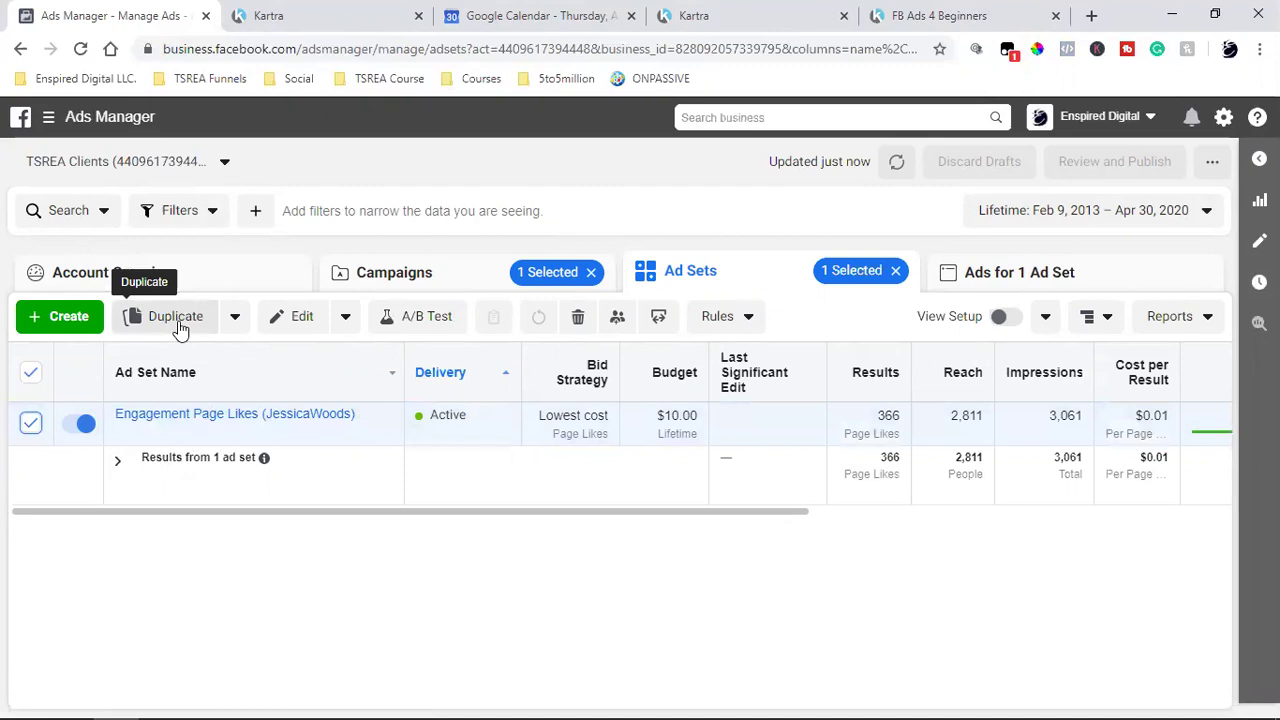
# Start duplicating the selected ad set into its original campaign, raise the number of copies, and cancel the duplication.
pyautogui.click(176, 318)
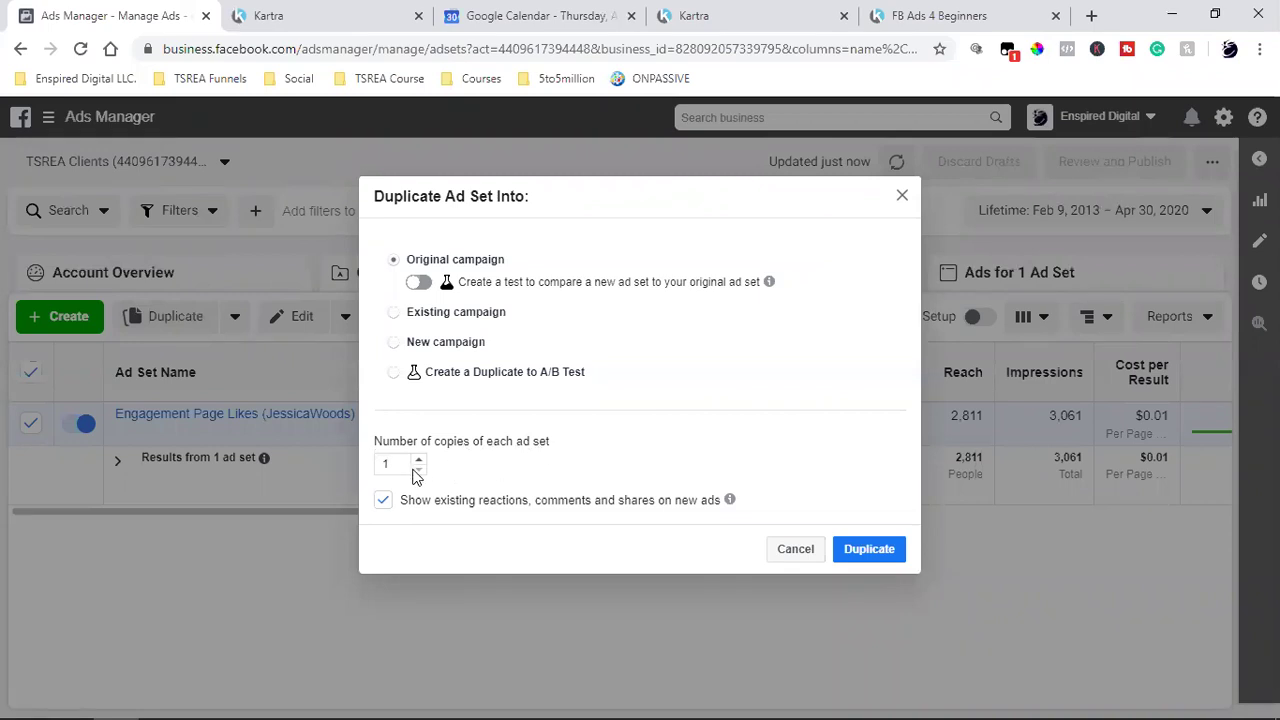
pyautogui.click(419, 461)
pyautogui.click(419, 461)
pyautogui.click(807, 552)
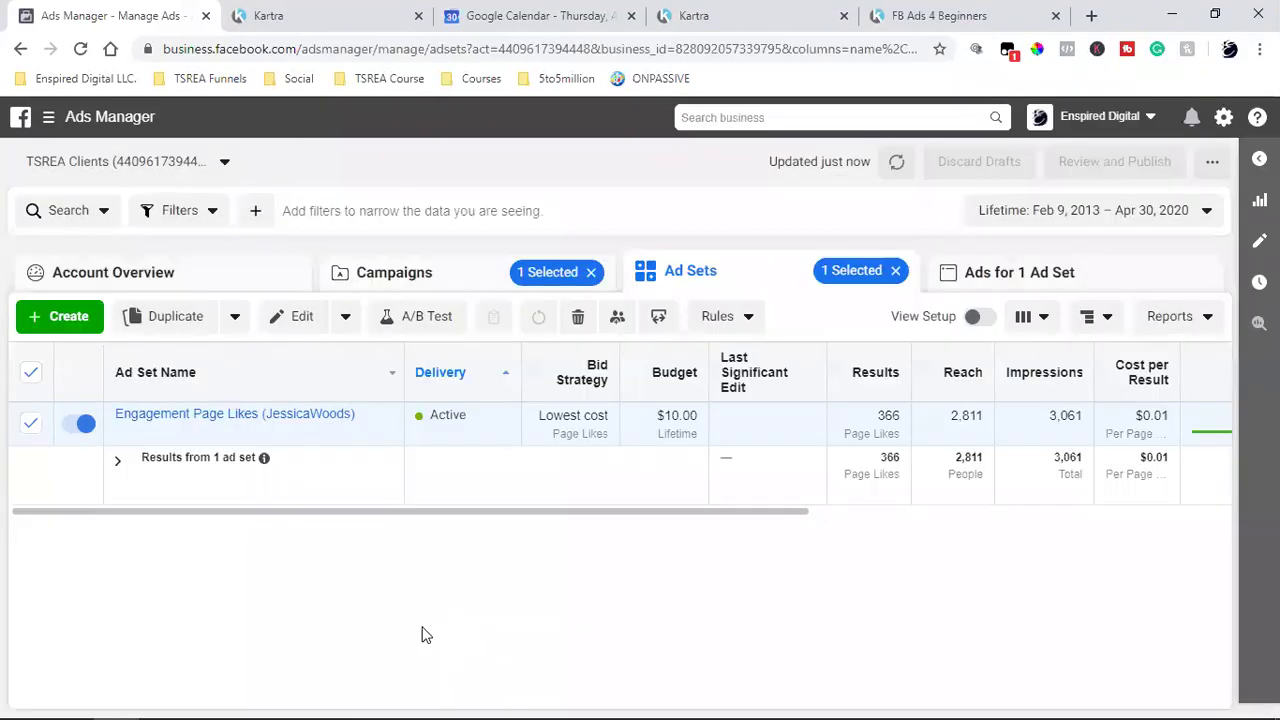
# Select the ad inside the ad set and prepare its duplication into the original campaign with 10 copies.
pyautogui.click(981, 284)
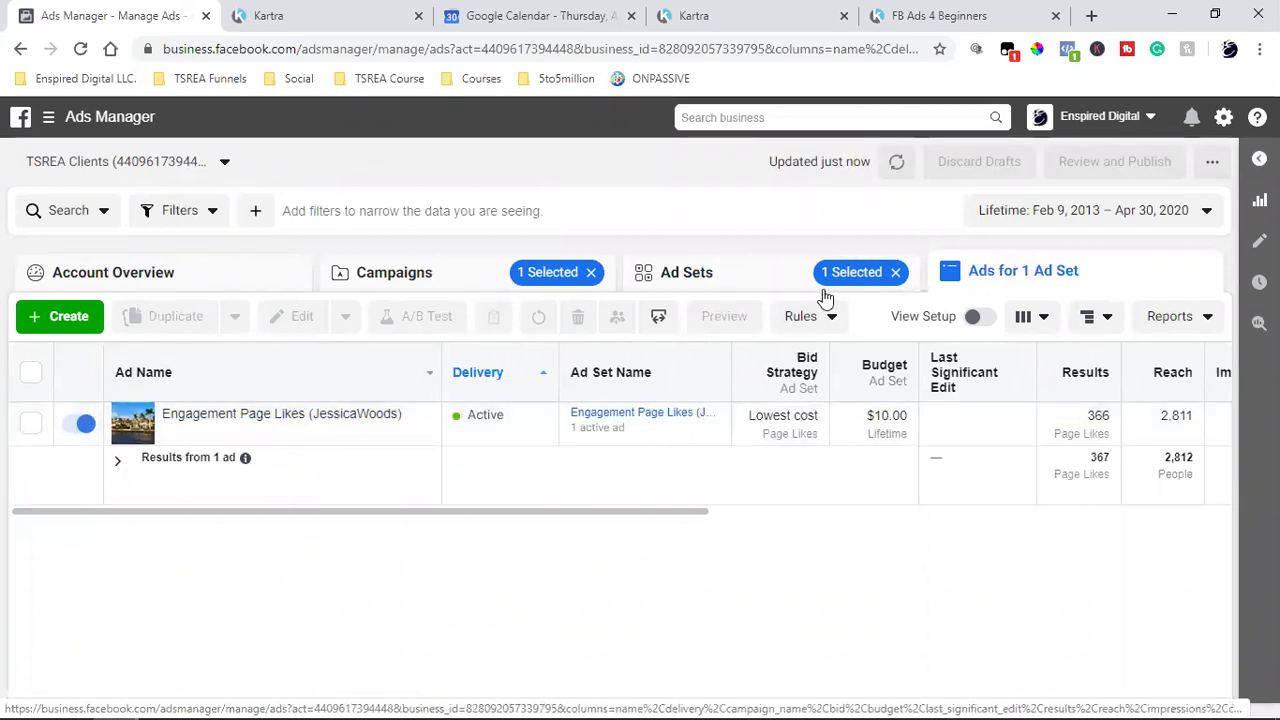
pyautogui.click(31, 424)
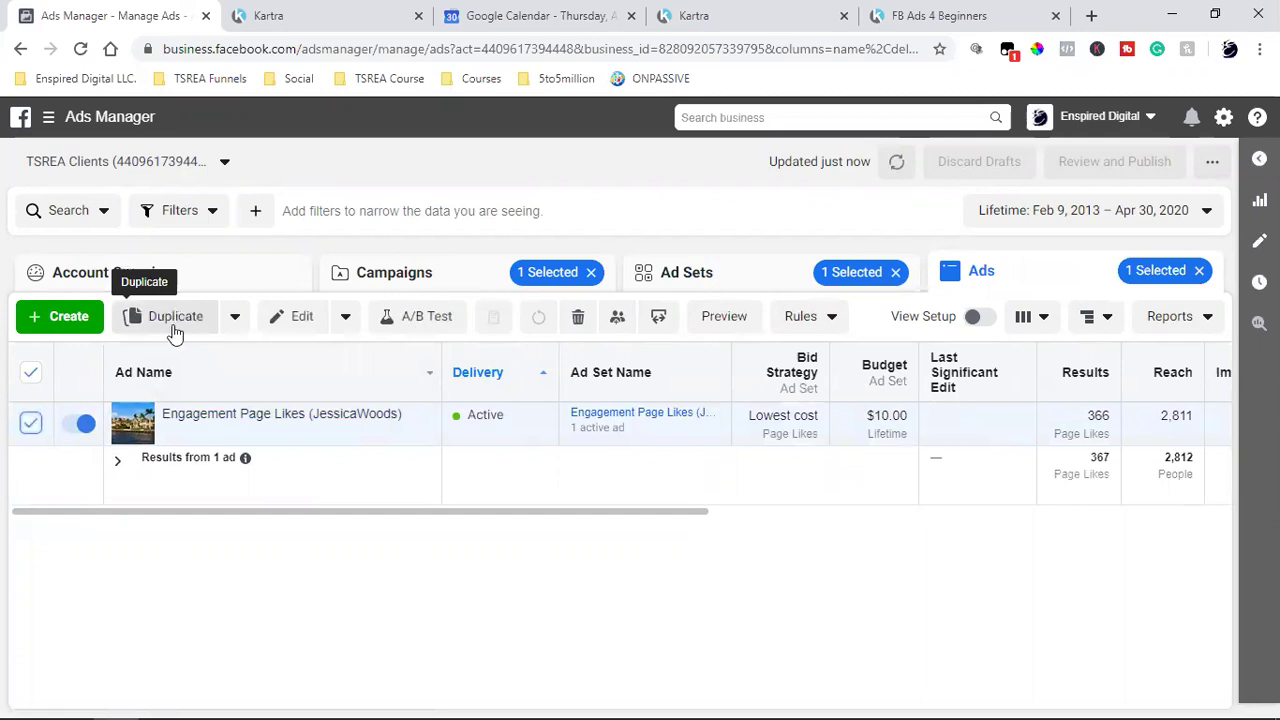
pyautogui.click(175, 320)
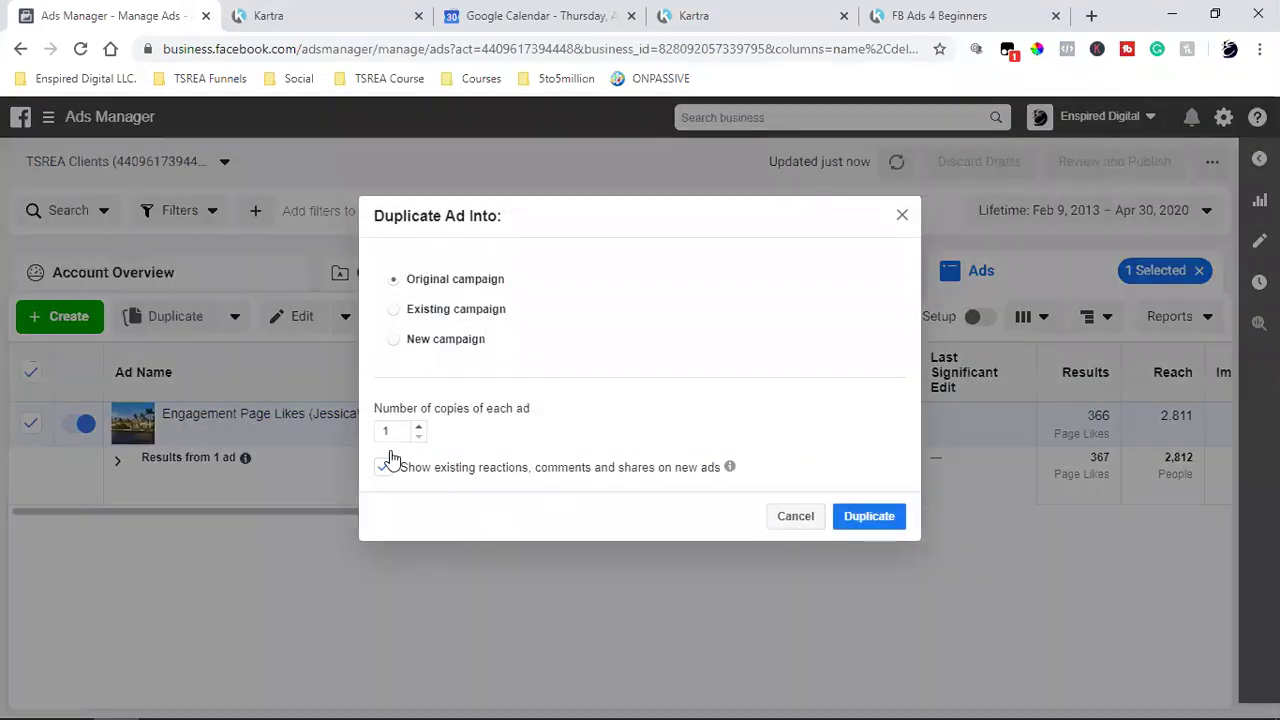
pyautogui.click(420, 427)
pyautogui.click(420, 427)
pyautogui.click(420, 427)
pyautogui.click(420, 427)
pyautogui.click(420, 427)
pyautogui.click(420, 427)
pyautogui.click(420, 427)
pyautogui.click(420, 427)
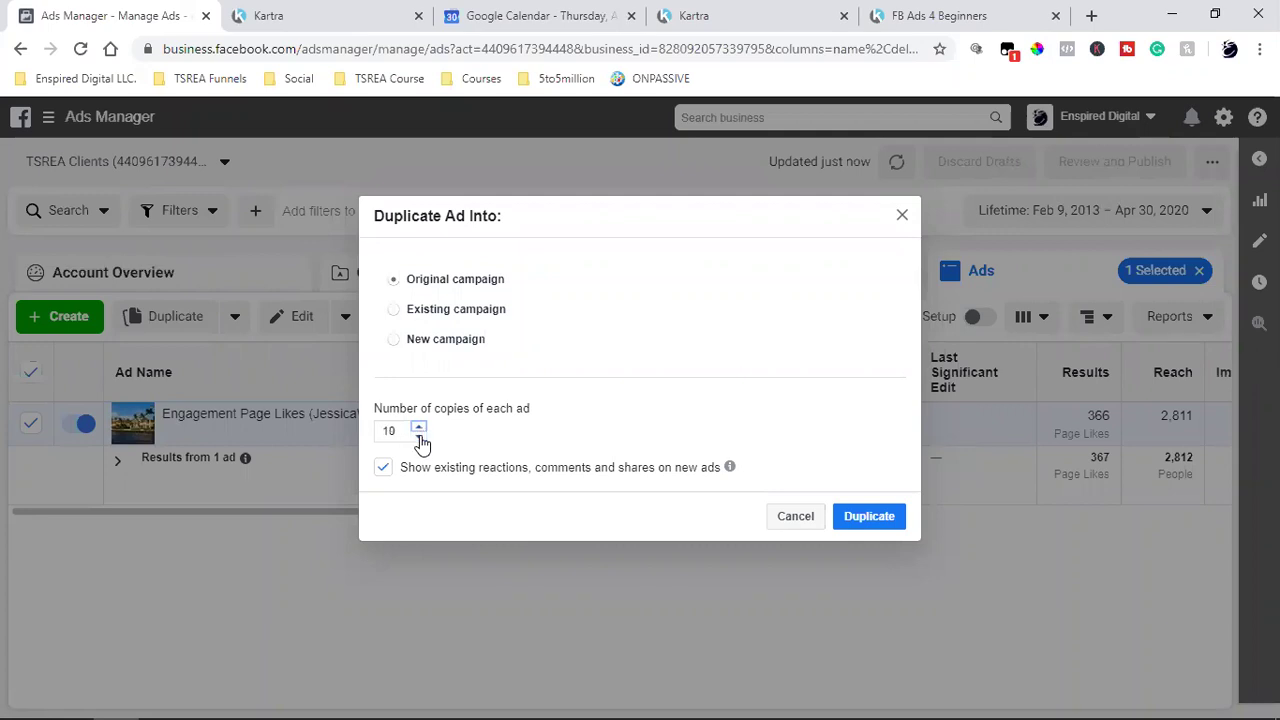
# Reduce the number of copies of the ad to 4 and cancel the duplication.
pyautogui.click(419, 434)
pyautogui.click(419, 434)
pyautogui.click(419, 434)
pyautogui.click(419, 434)
pyautogui.click(419, 434)
pyautogui.click(419, 435)
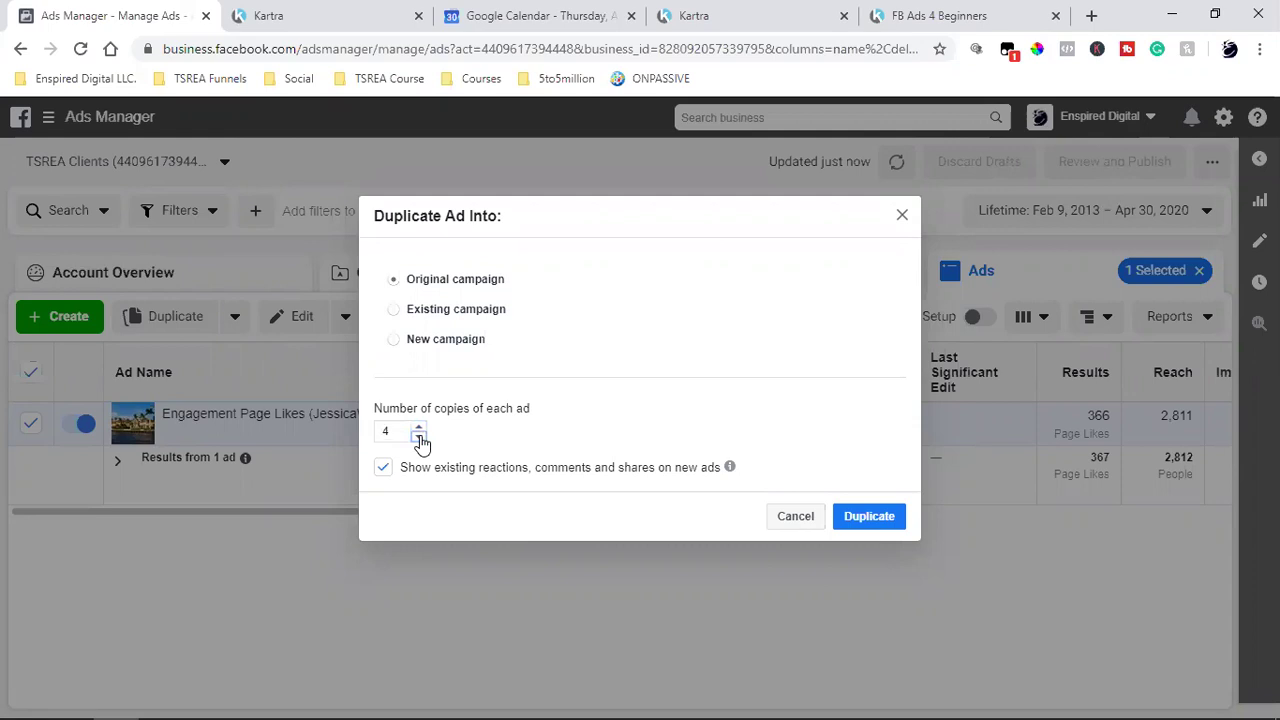
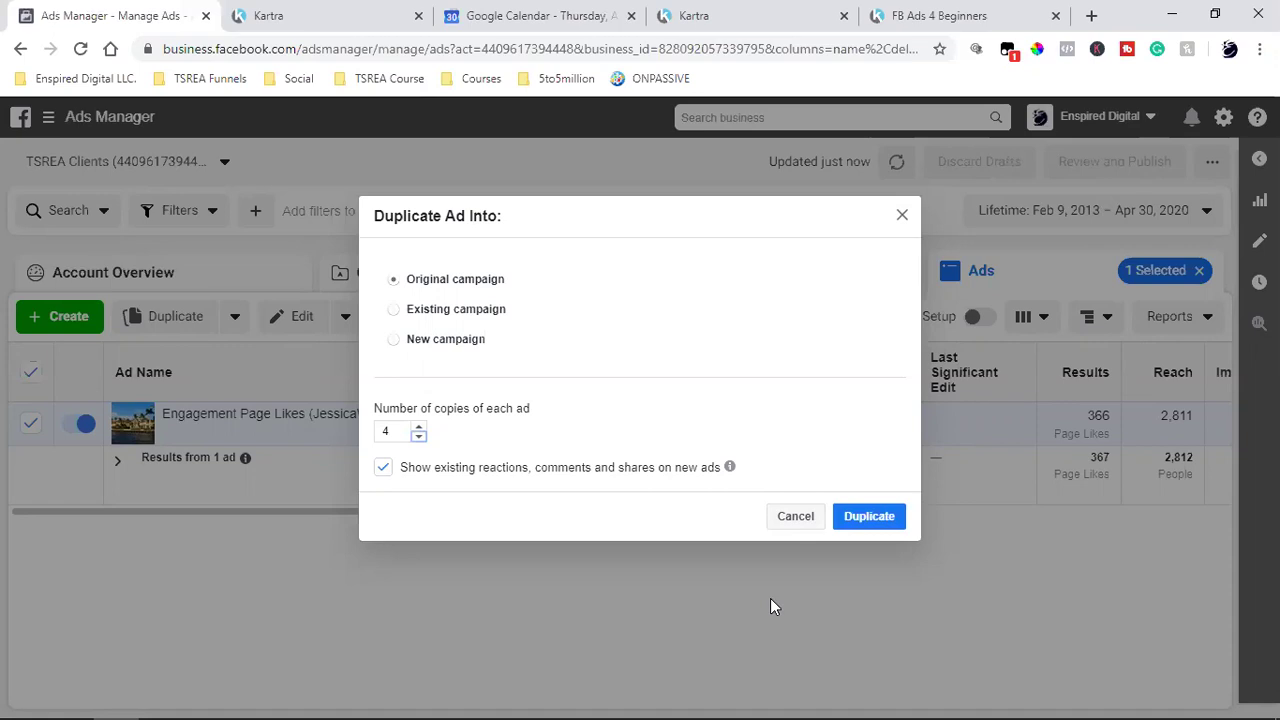
pyautogui.click(794, 518)
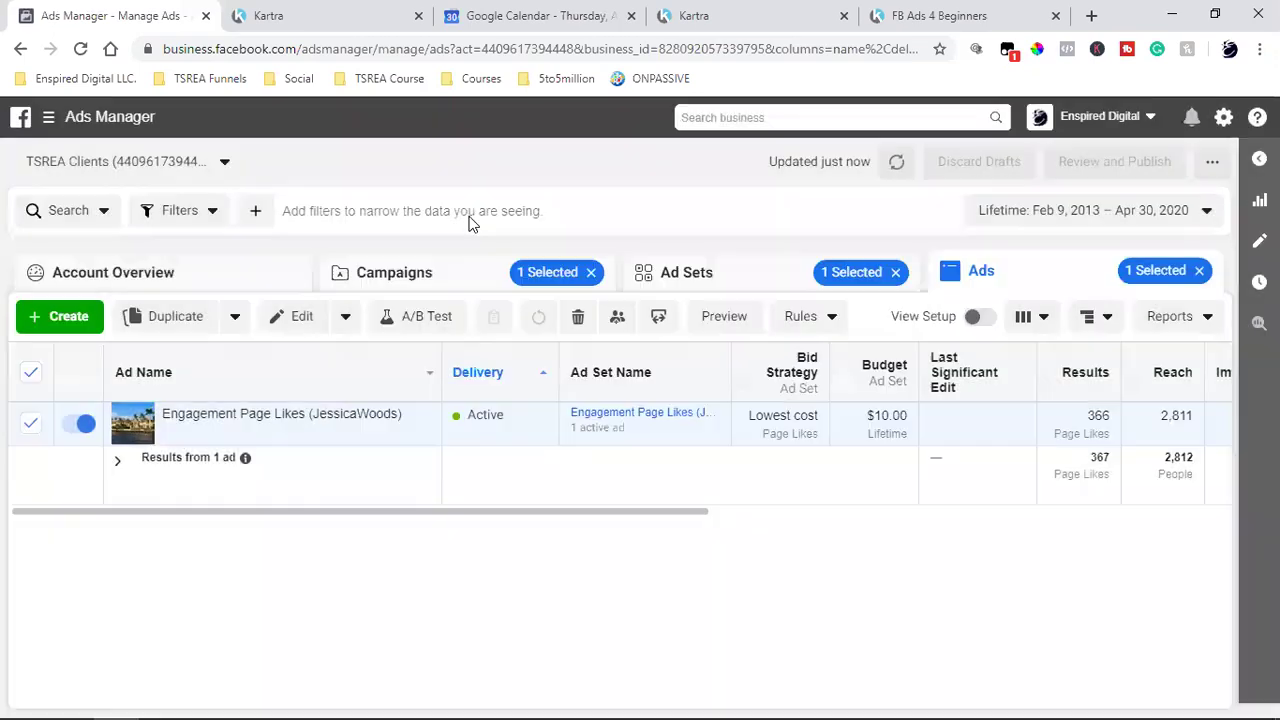
# Review the selected ad set and its ad once more, and close the Ads Manager browser tab.
pyautogui.click(688, 274)
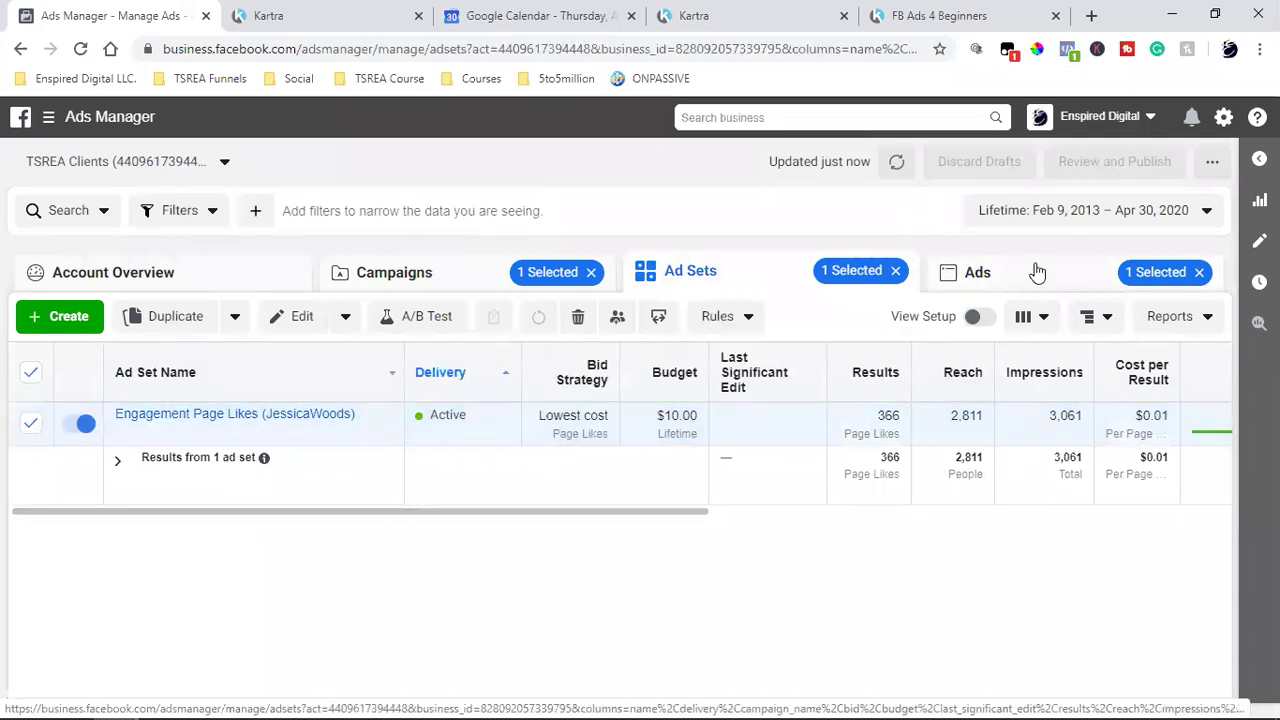
pyautogui.click(1002, 280)
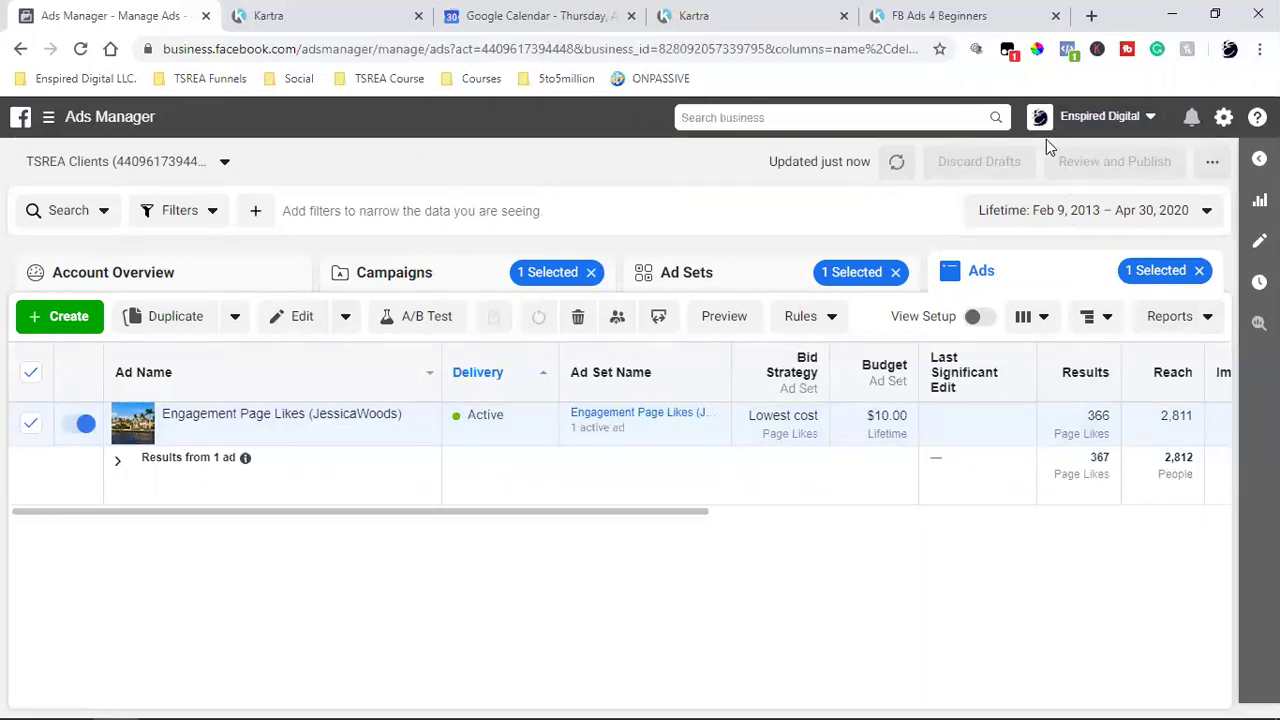
pyautogui.click(205, 15)
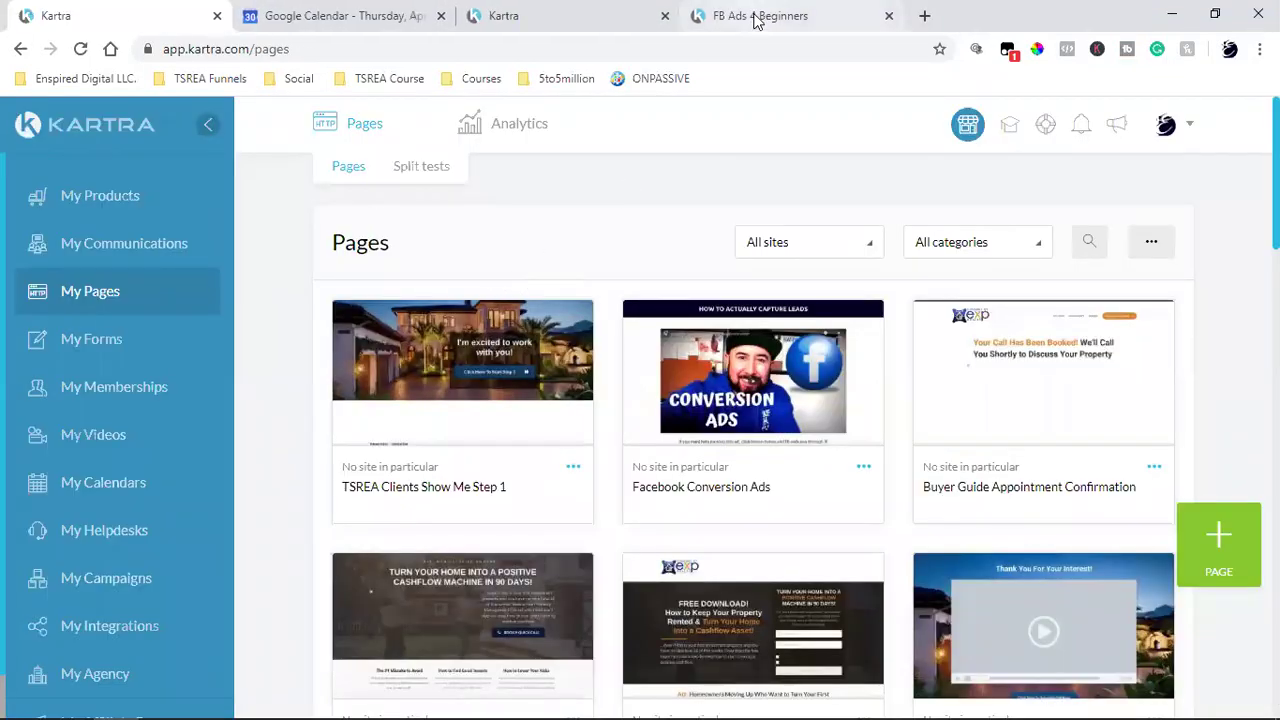